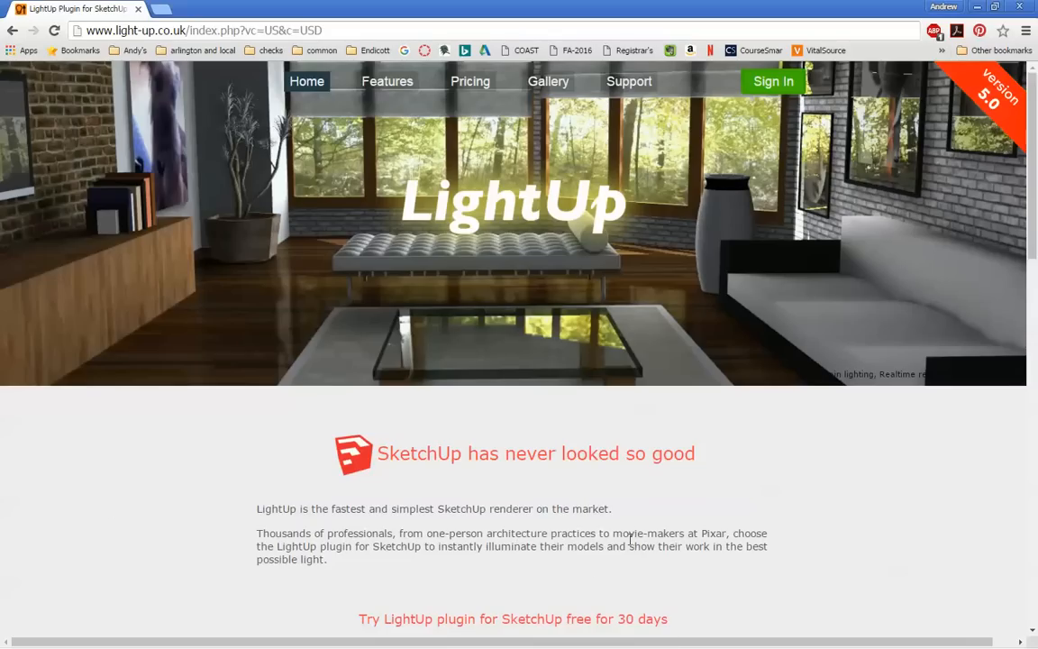
- Skim the LightUp plugin's home page and switch to the Lobby.skp model in SketchUp
scroll(632, 533, "down", 3)
scroll(633, 532, "up", 3)
key("alt+Tab")
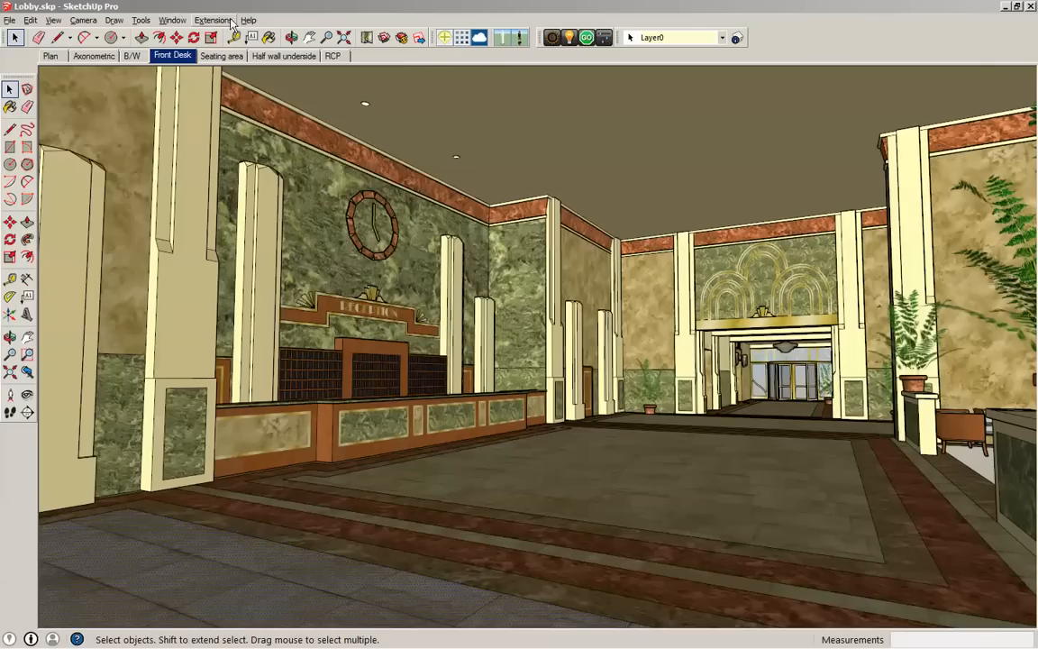
- Float the LightUp toolbar over the viewport and dock it back among the other toolbars
left_click_drag(538, 40, 510, 113)
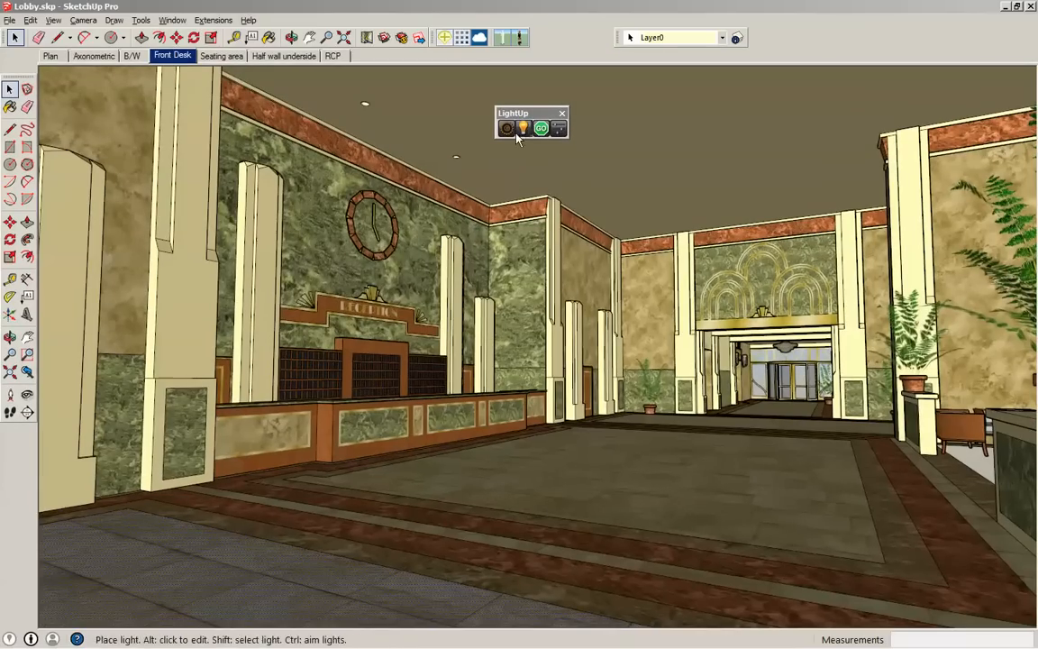
mouse_move(521, 115)
left_mouse_down()
mouse_move(521, 39)
mouse_move(520, 110)
left_mouse_up()
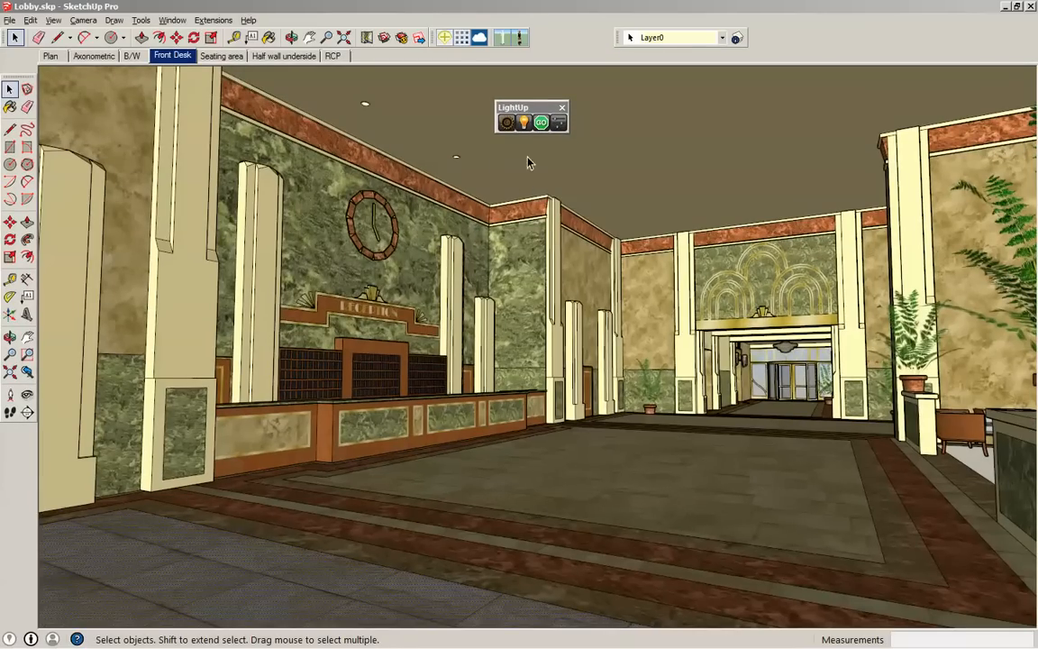
left_click_drag(527, 101, 572, 44)
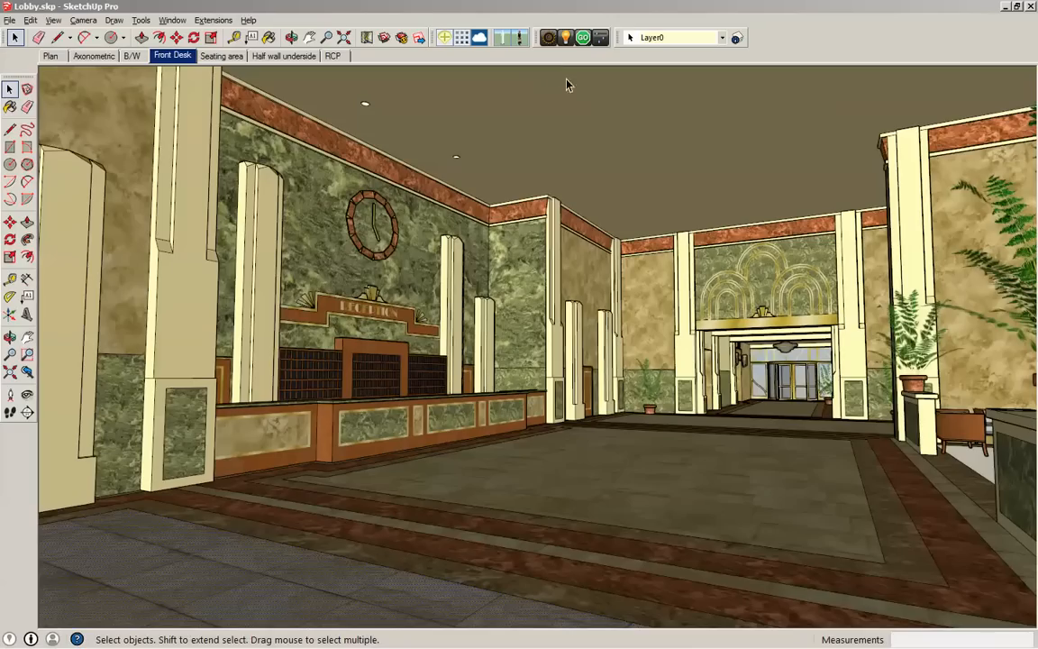
left_click(566, 39)
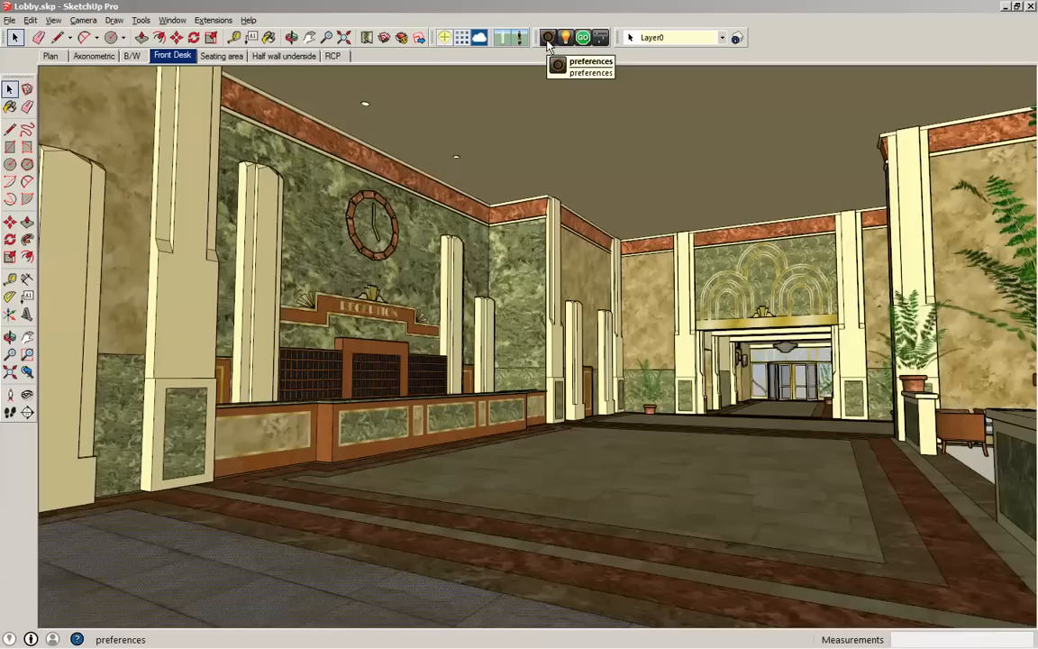
- Look over the quality and lighting settings in the LightUp preferences, trying the Resolution field before closing them
left_click(546, 40)
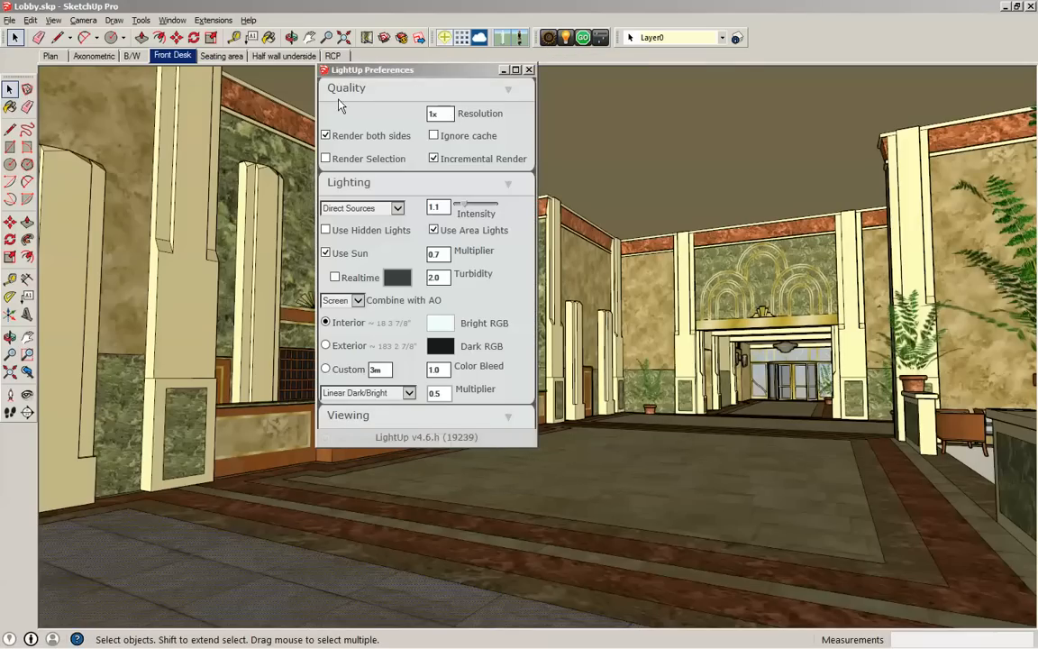
left_click_drag(398, 69, 358, 107)
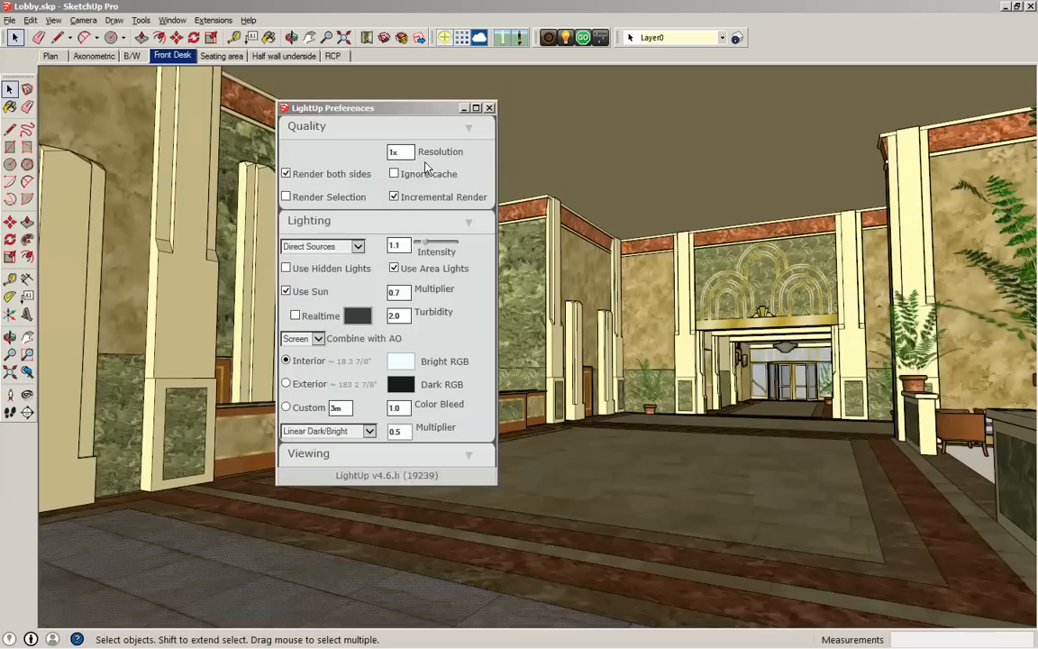
left_click_drag(412, 151, 382, 144)
left_click(401, 151)
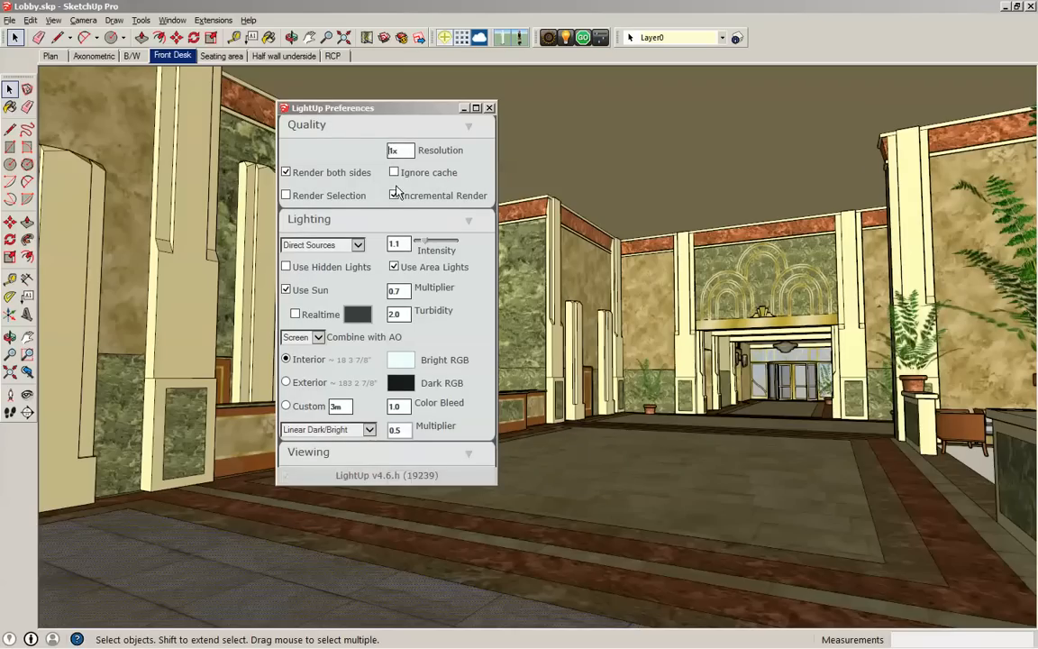
type(".0.")
key("BackSpace")
key("BackSpace")
left_click_drag(389, 152, 394, 153)
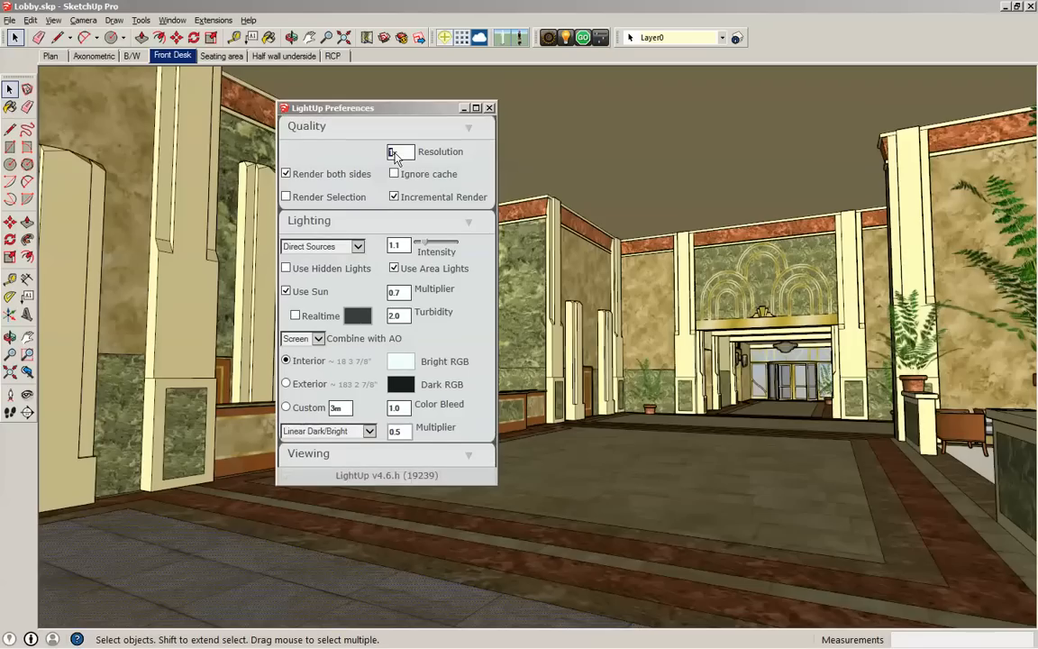
left_click(395, 154)
left_click(490, 107)
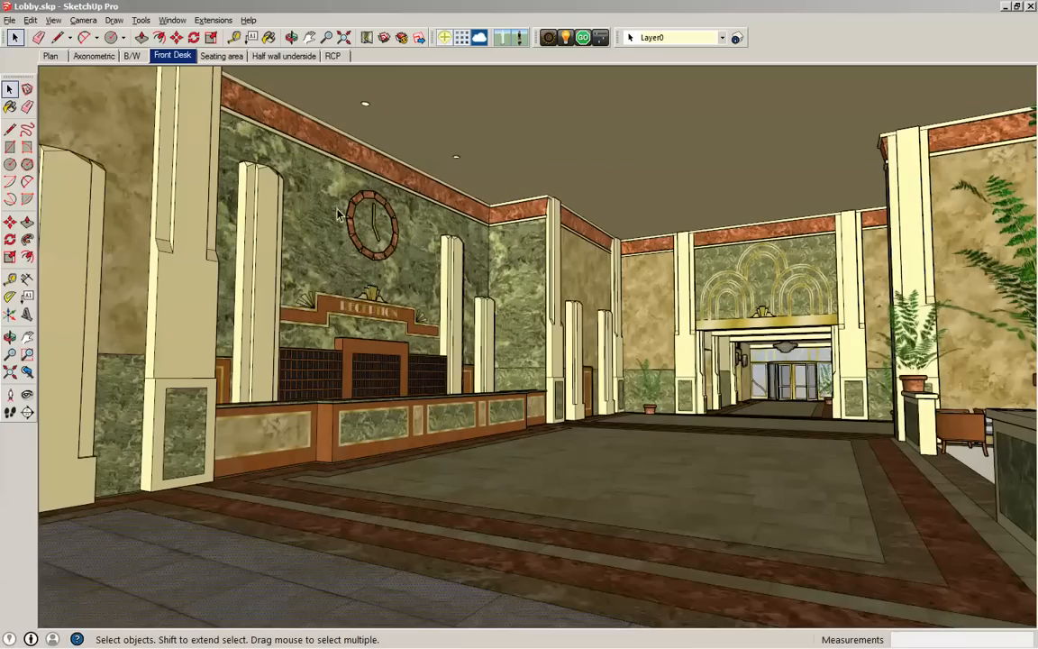
- Render the Front Desk scene with LightUp's tour tool and look around the rendered lobby
scroll(732, 475, "up", 1)
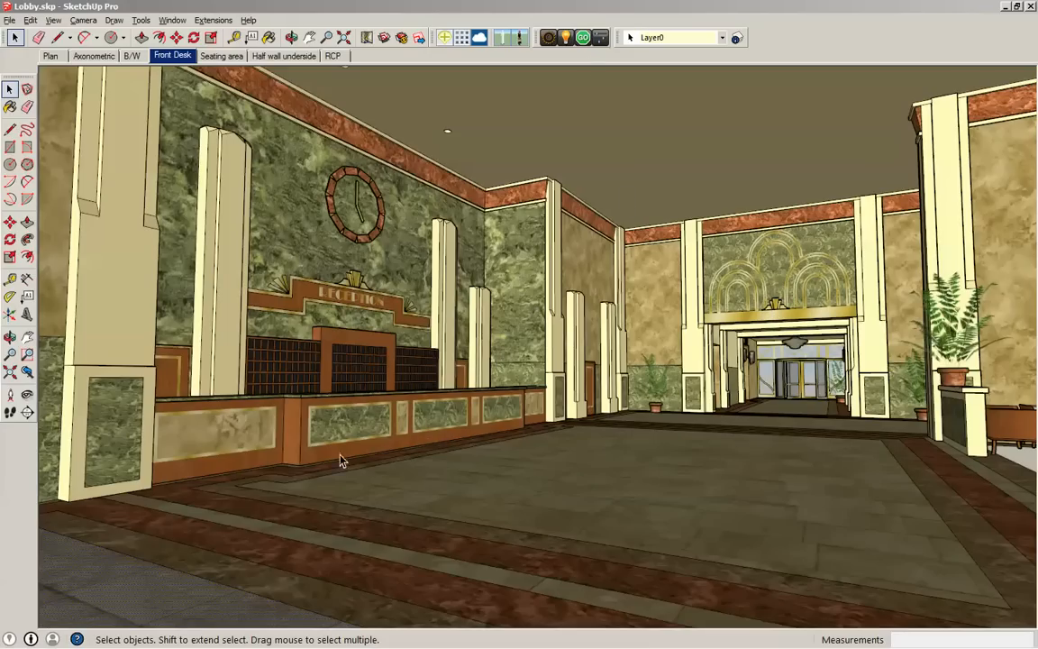
left_click(583, 37)
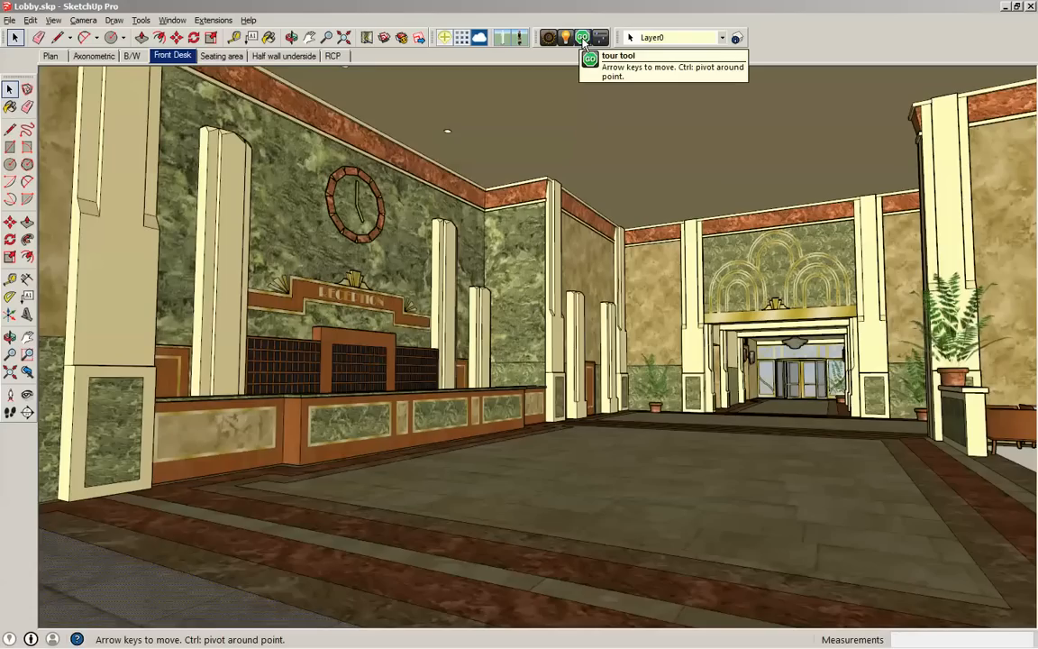
left_click(583, 39)
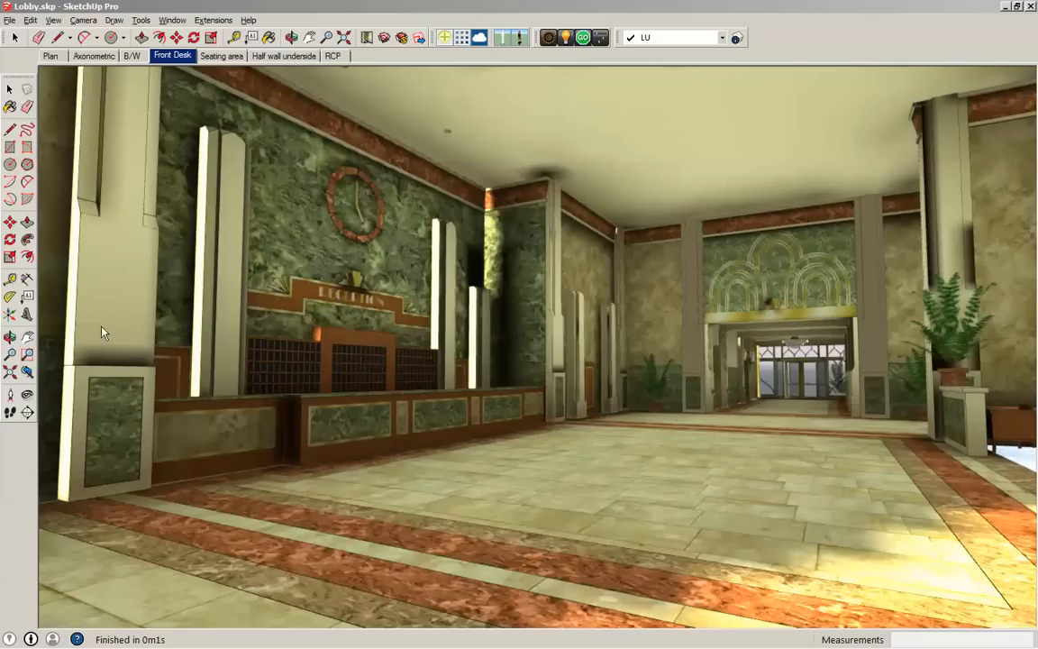
left_click(28, 394)
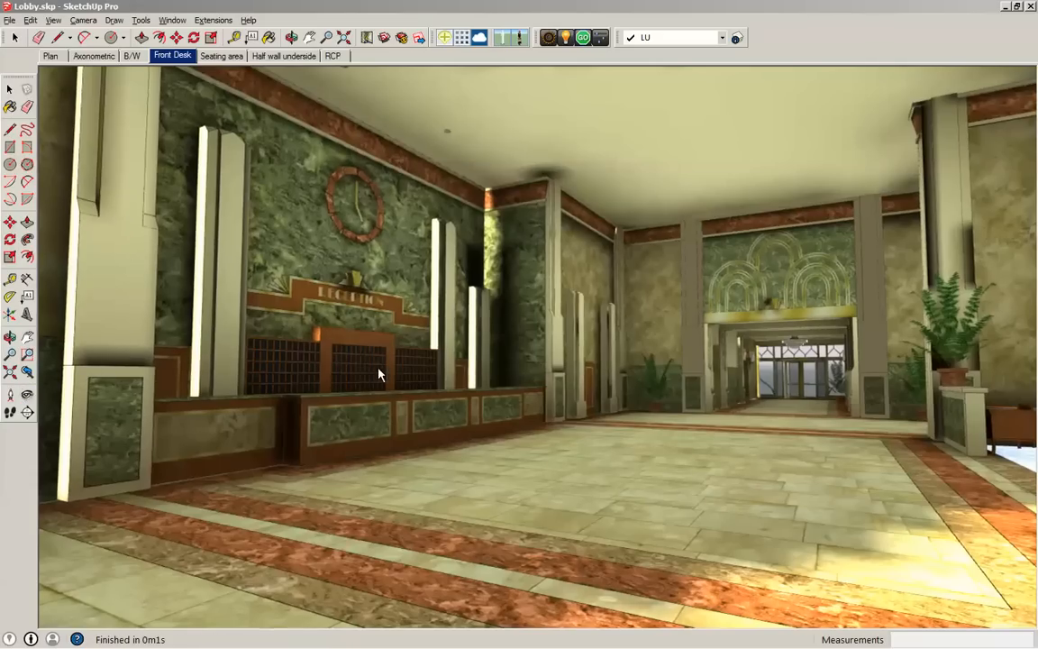
left_click_drag(378, 366, 400, 298)
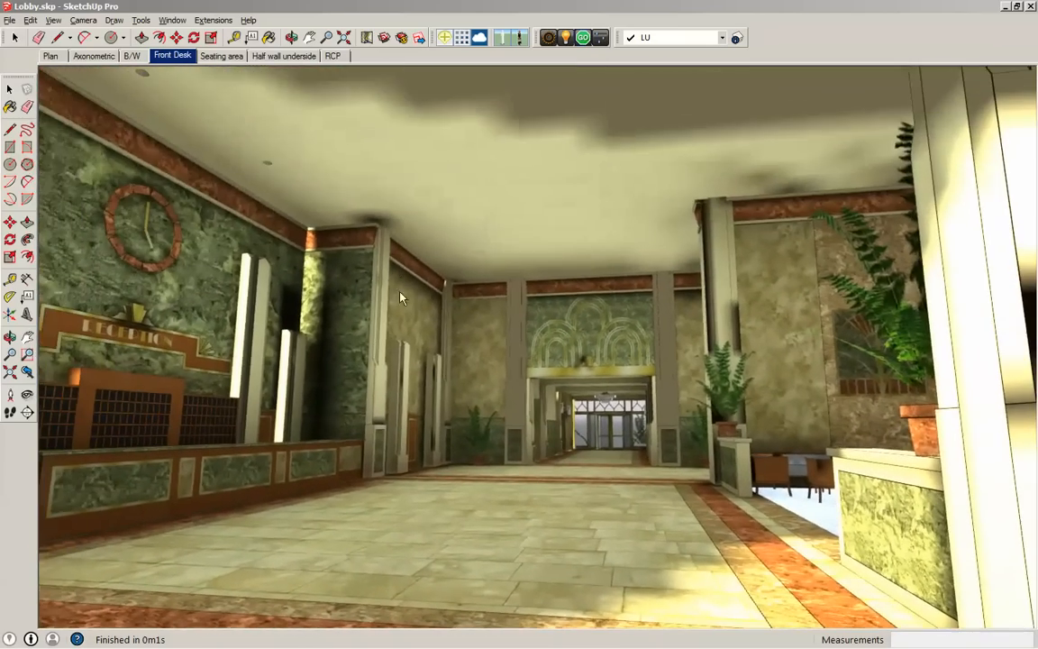
left_click_drag(432, 414, 570, 289)
left_click_drag(382, 159, 647, 412)
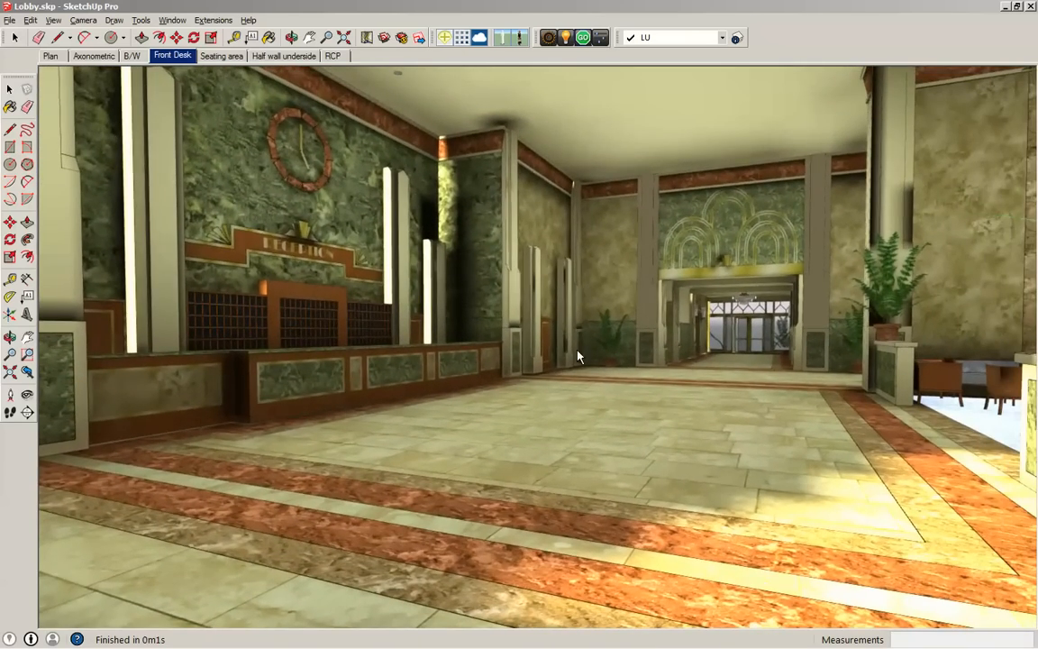
left_click_drag(577, 357, 526, 360)
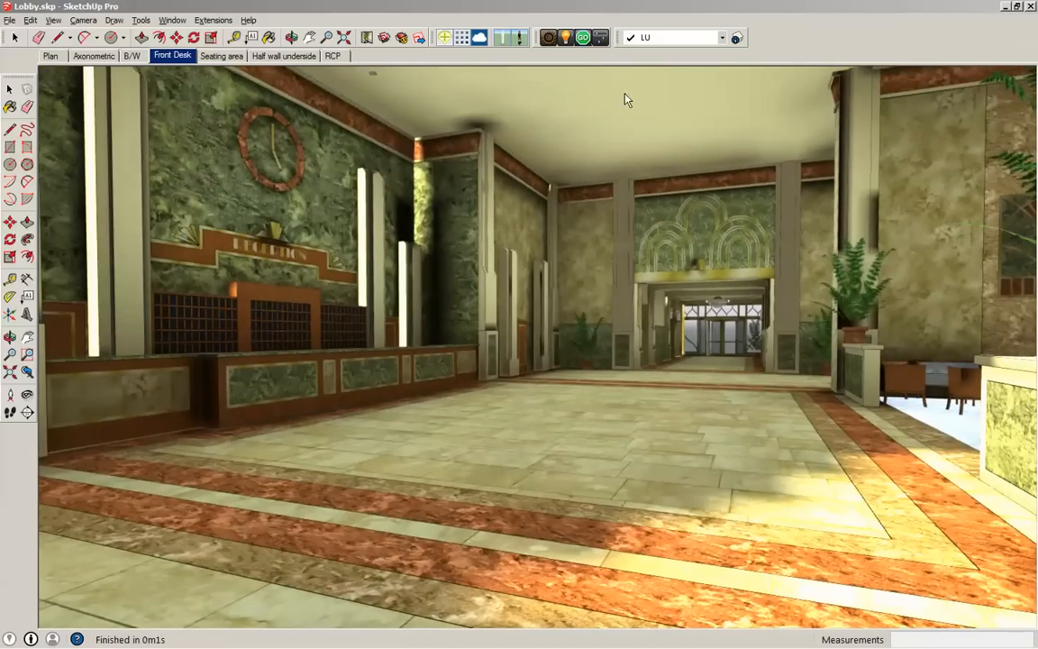
- Show LightUp's color adjustment and capture settings, positioned clear of the reception desk
left_click(601, 37)
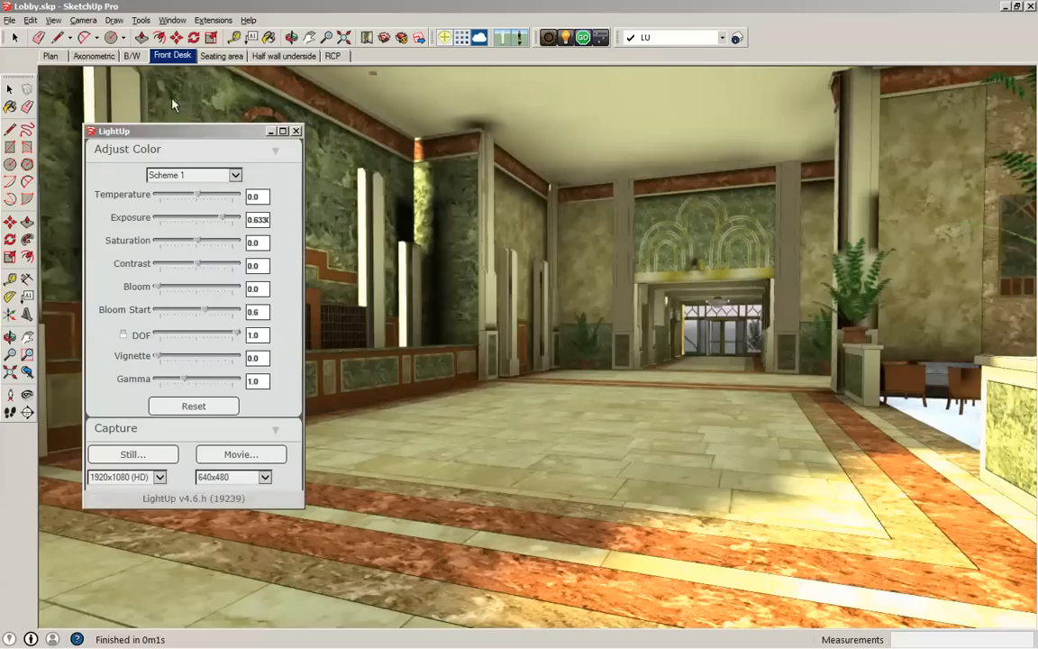
left_click_drag(197, 129, 886, 89)
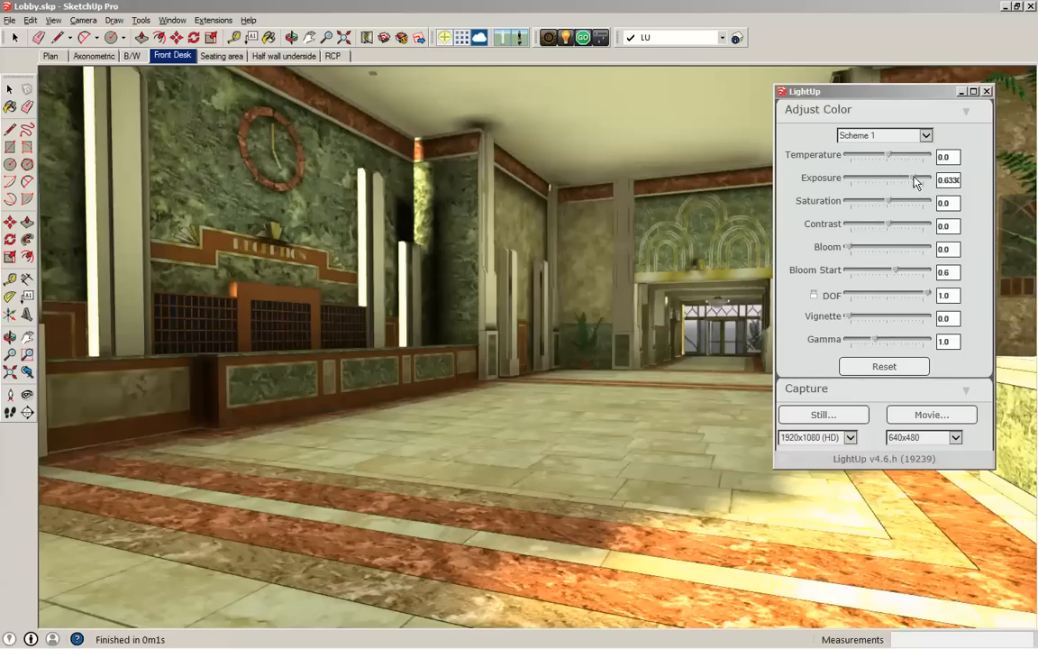
- Set exposure to 0.89, saturation to -0.14, contrast to -0.08, bloom to 1.54 and bloom start to 0.63
left_click_drag(913, 181, 919, 181)
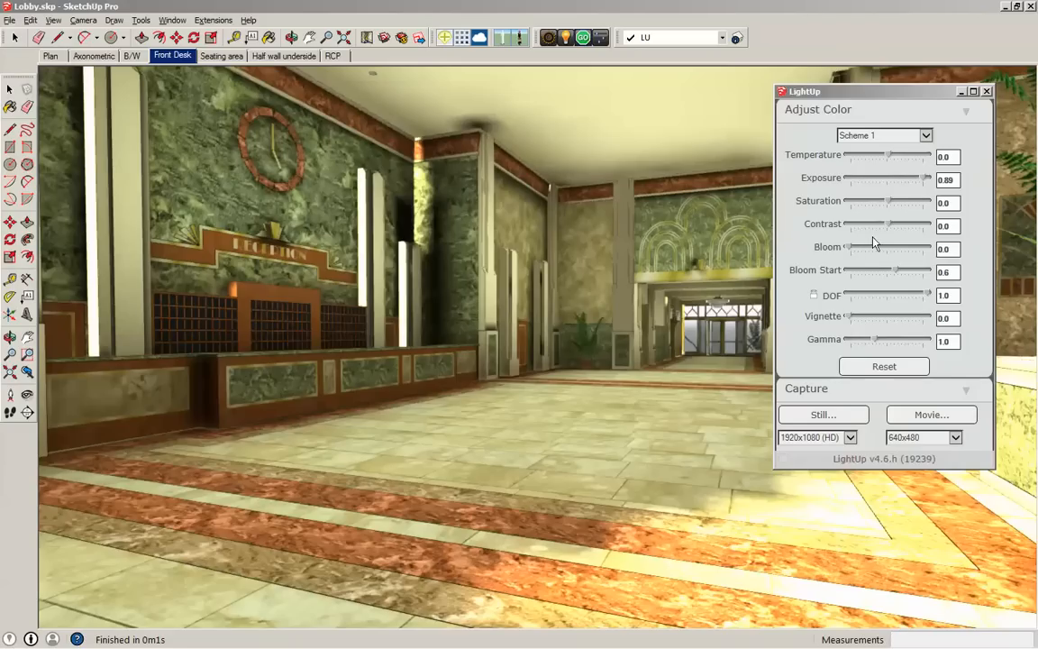
left_click_drag(888, 201, 884, 227)
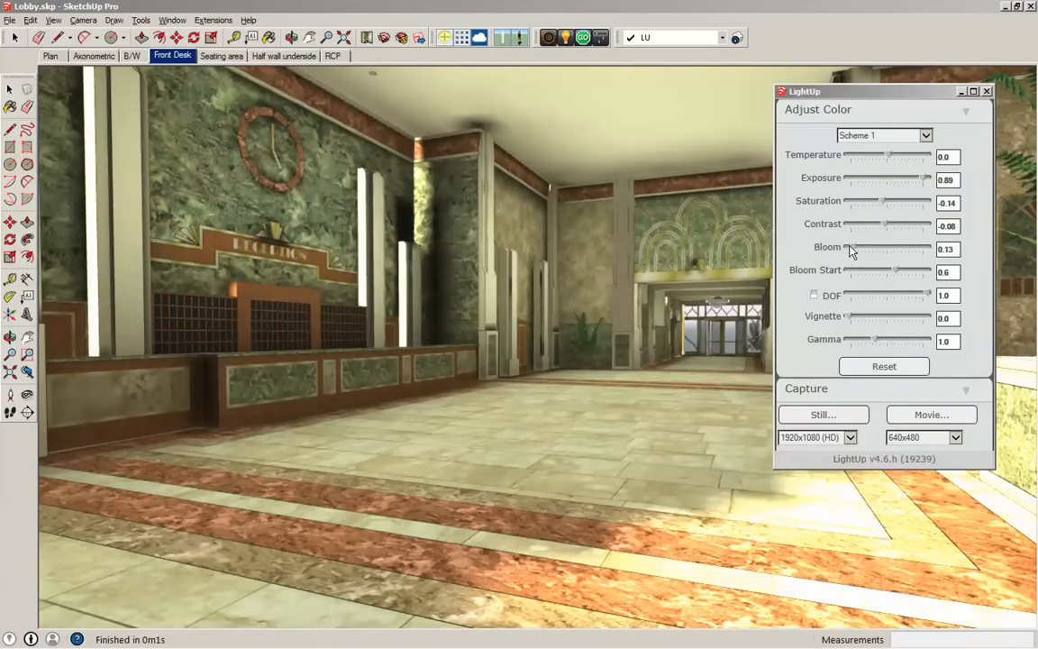
left_click_drag(848, 250, 911, 272)
left_click_drag(846, 95, 878, 102)
left_click_drag(926, 278, 939, 257)
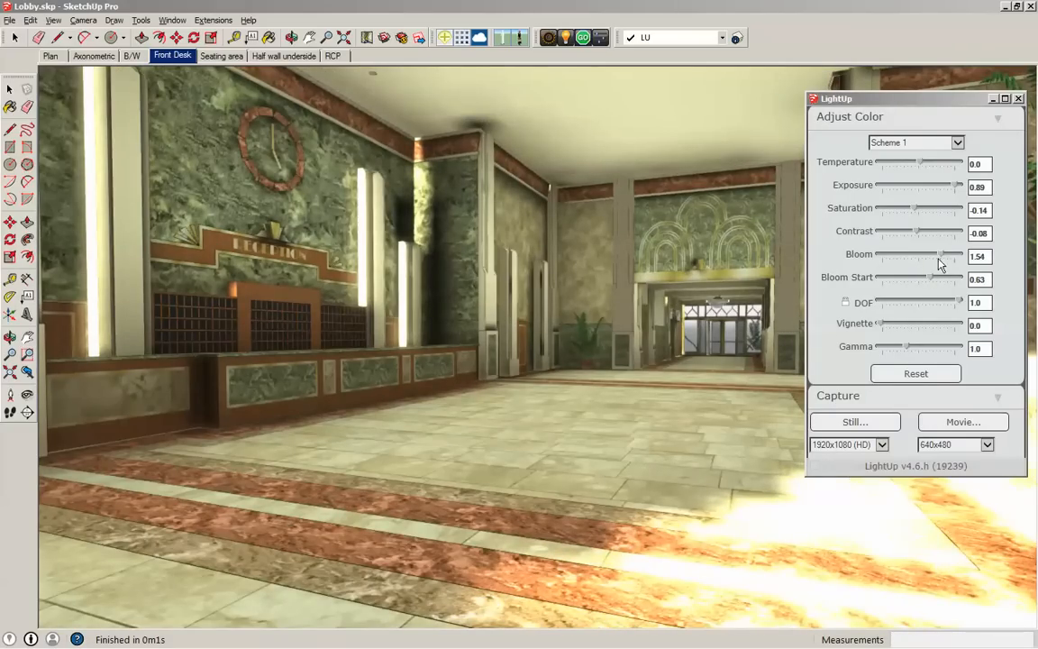
- Set bloom to 0.00, bloom start to 0.50, DOF to 0.44, vignette to 0.11 and gamma to 1.27
mouse_move(957, 302)
left_mouse_down()
mouse_move(943, 302)
mouse_move(958, 302)
left_mouse_up()
left_click_drag(943, 255, 880, 302)
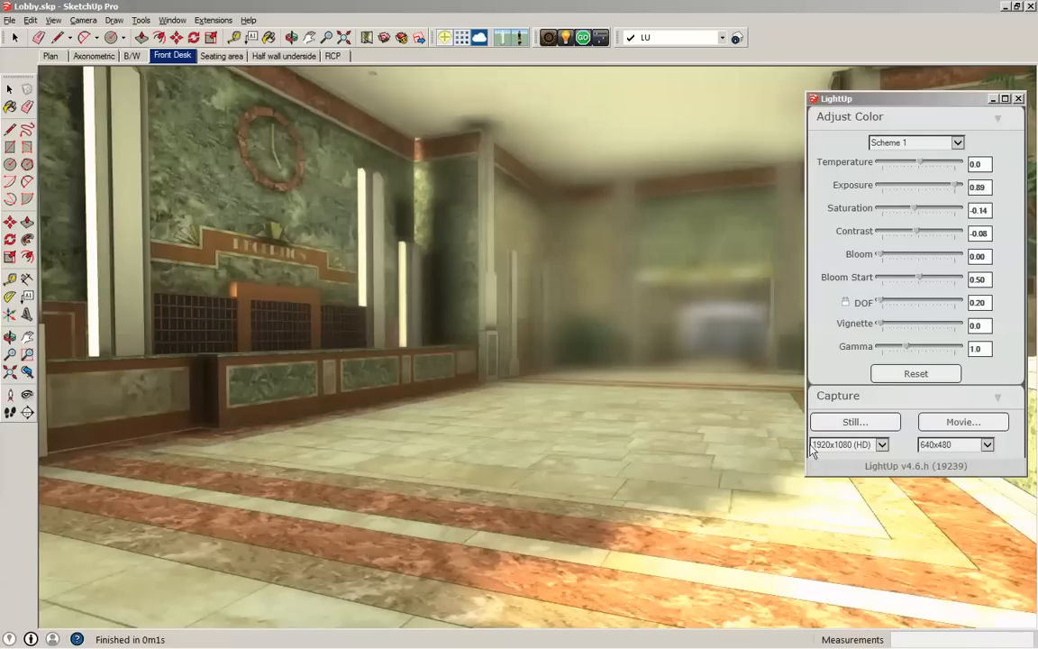
left_click_drag(878, 302, 881, 304)
left_click_drag(881, 304, 901, 294)
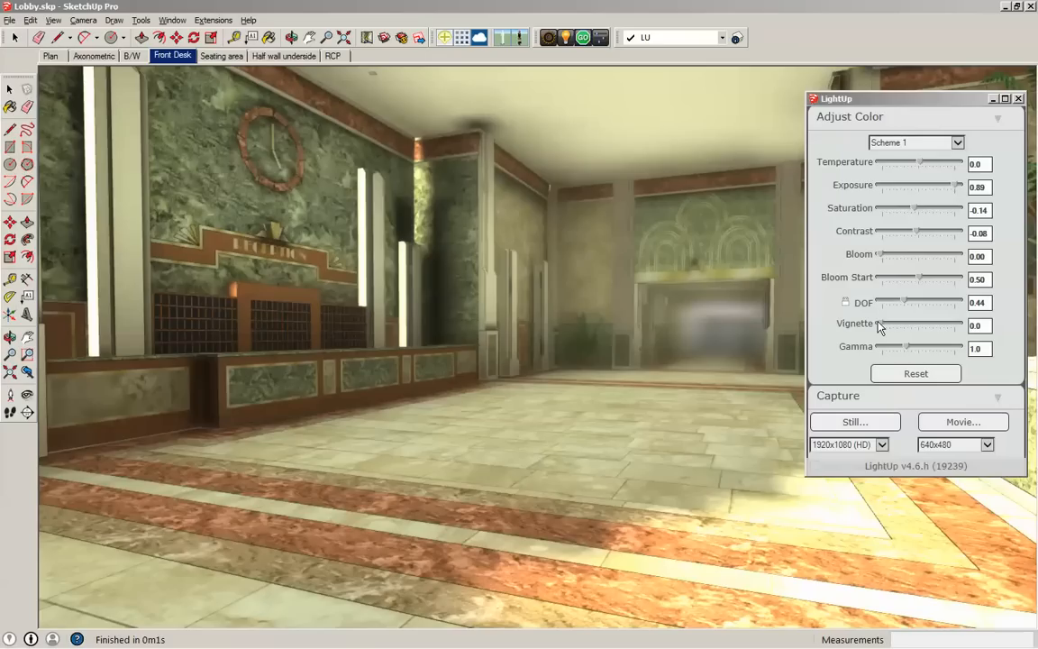
left_click_drag(880, 329, 908, 352)
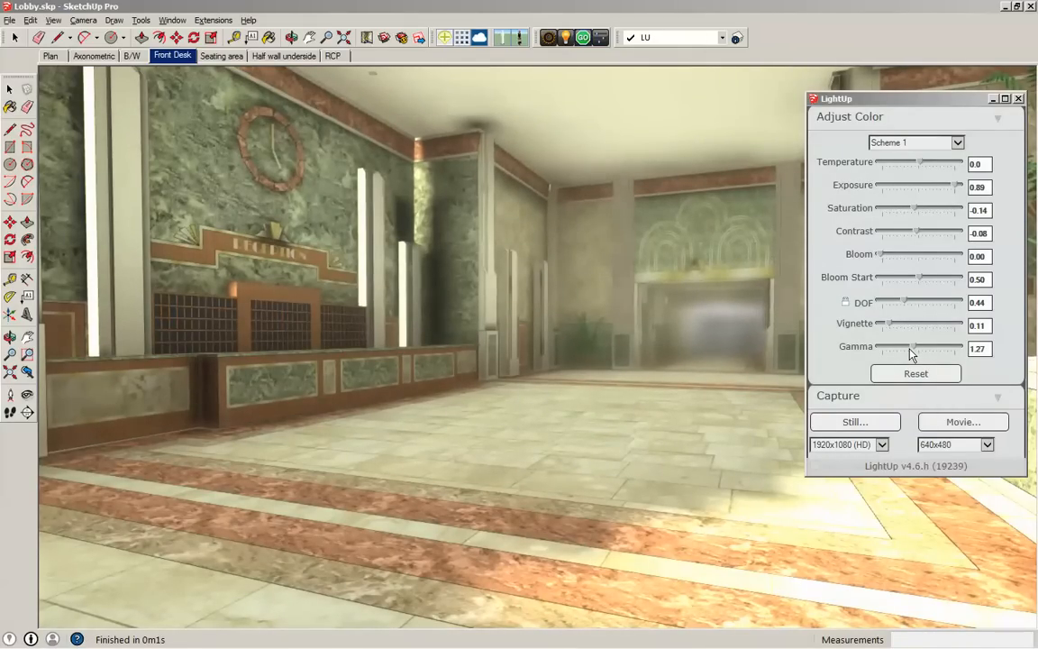
left_click(957, 422)
- Reset all color adjustments, set the exposure to 0.67 and close the color settings
left_click(915, 372)
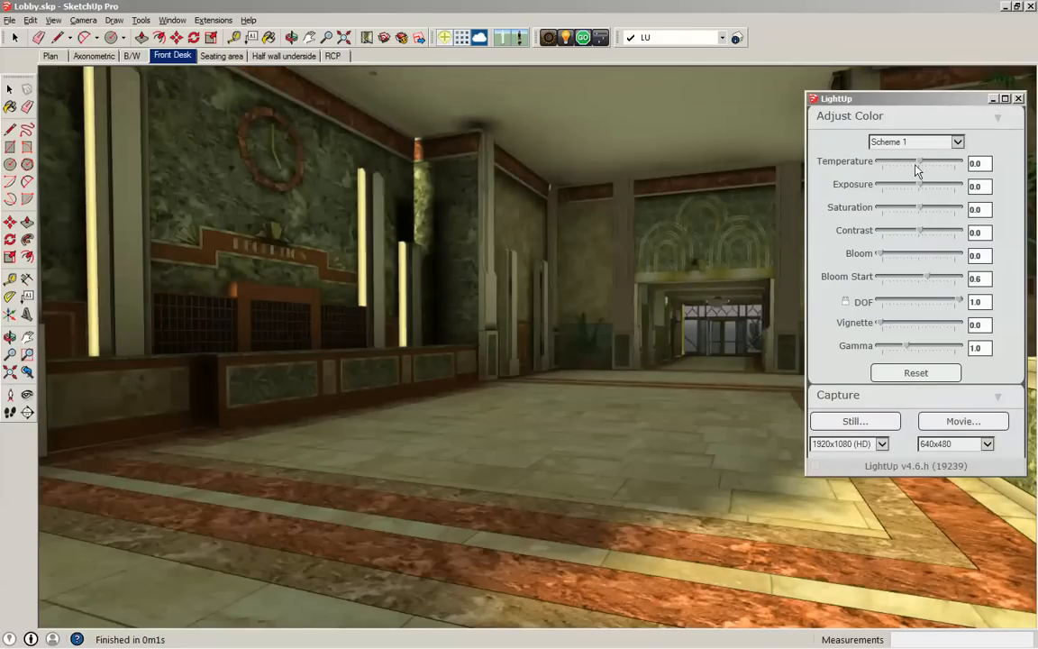
left_click_drag(925, 187, 947, 186)
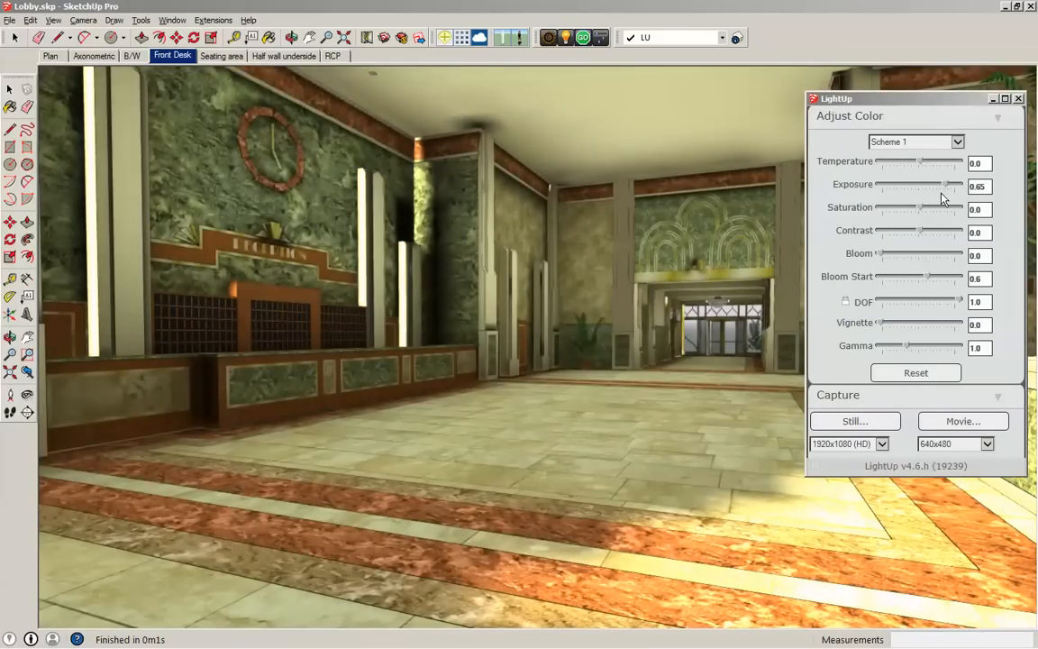
left_click(1018, 98)
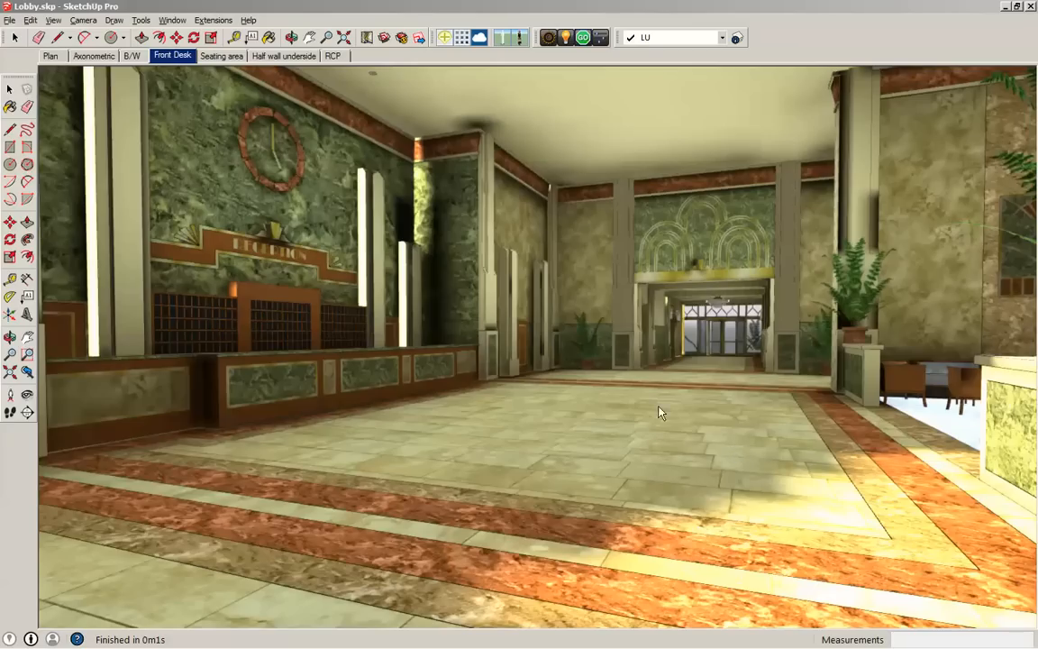
- Apply the Lacquer shading preset to the lobby's Tile_Various_Tan floor material
double_click(693, 446)
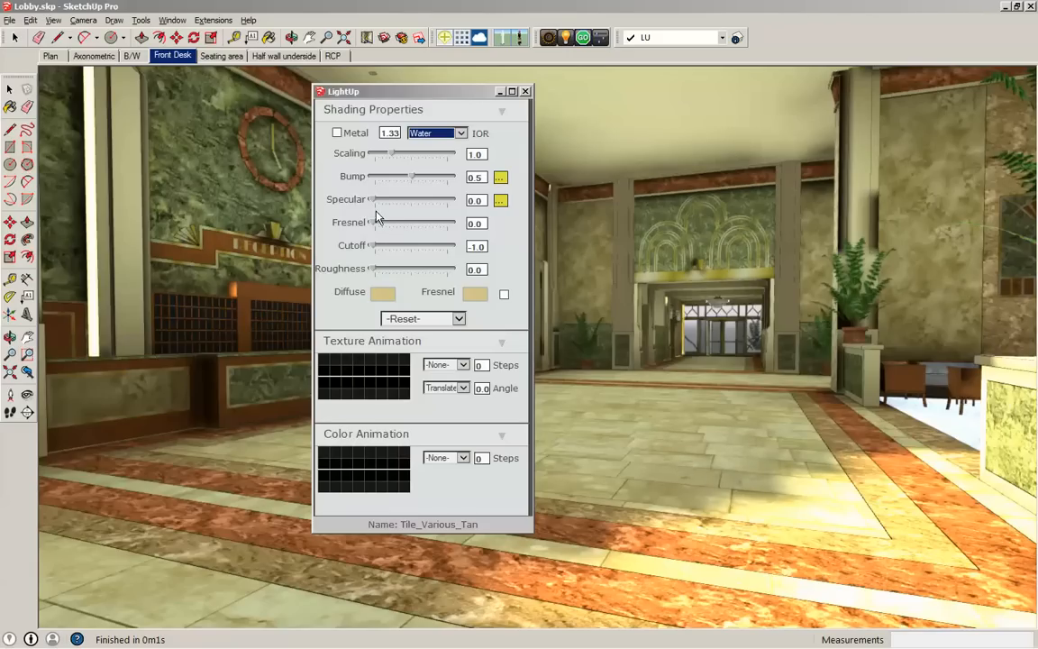
left_click_drag(344, 90, 330, 84)
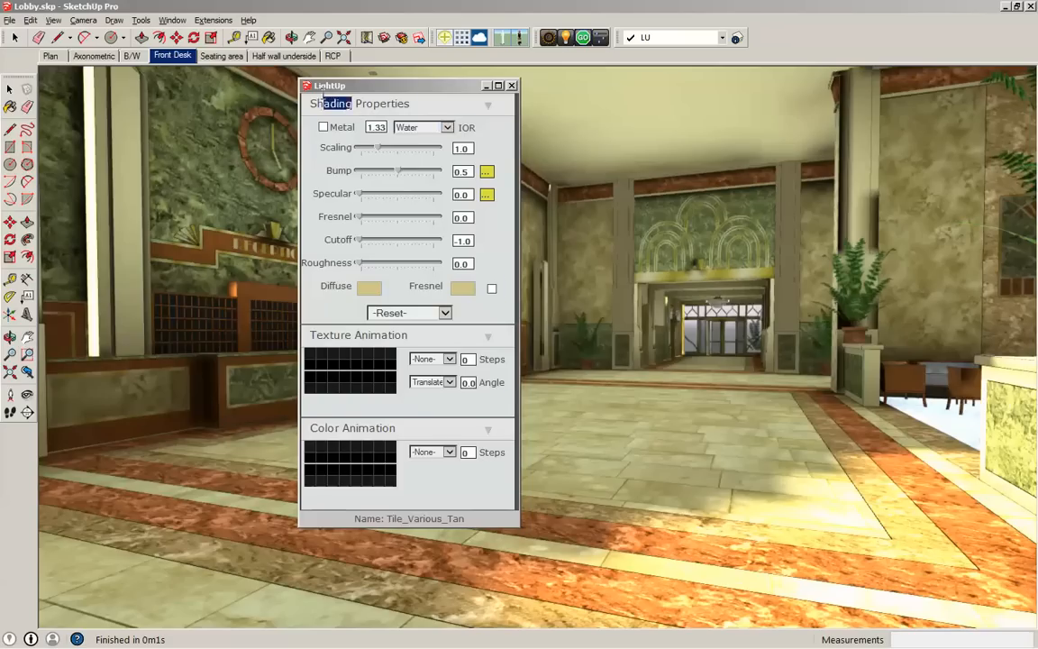
double_click(353, 103)
left_click(492, 314)
left_click(445, 312)
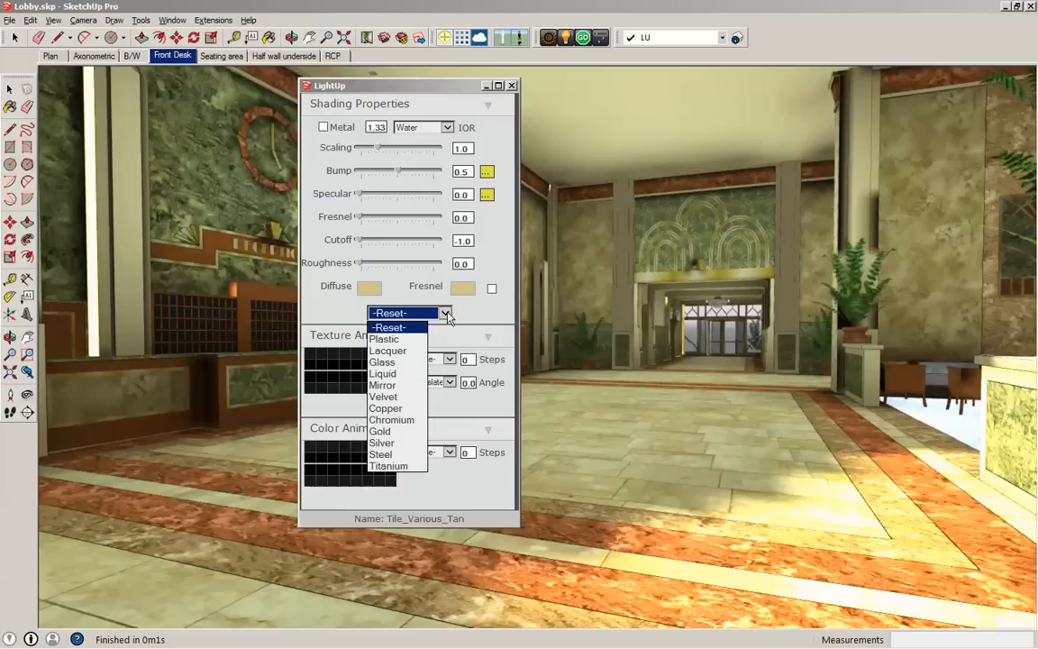
left_click(391, 352)
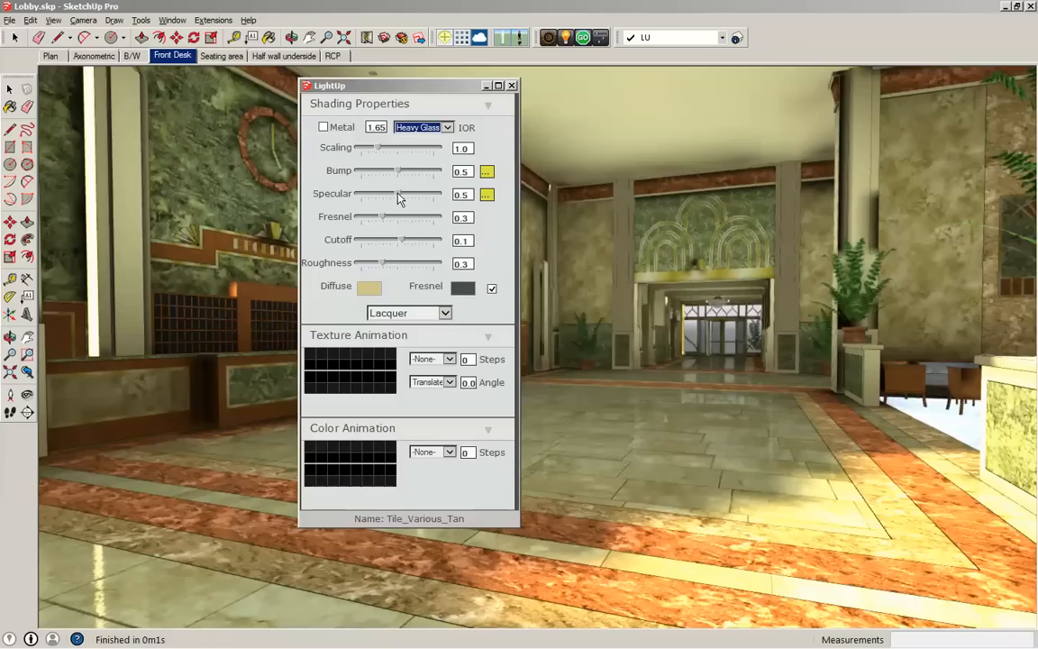
- Set the floor tile's specular to 0.57 and compare it with the Fresnel color off and on
left_click_drag(400, 201, 420, 205)
left_click(492, 289)
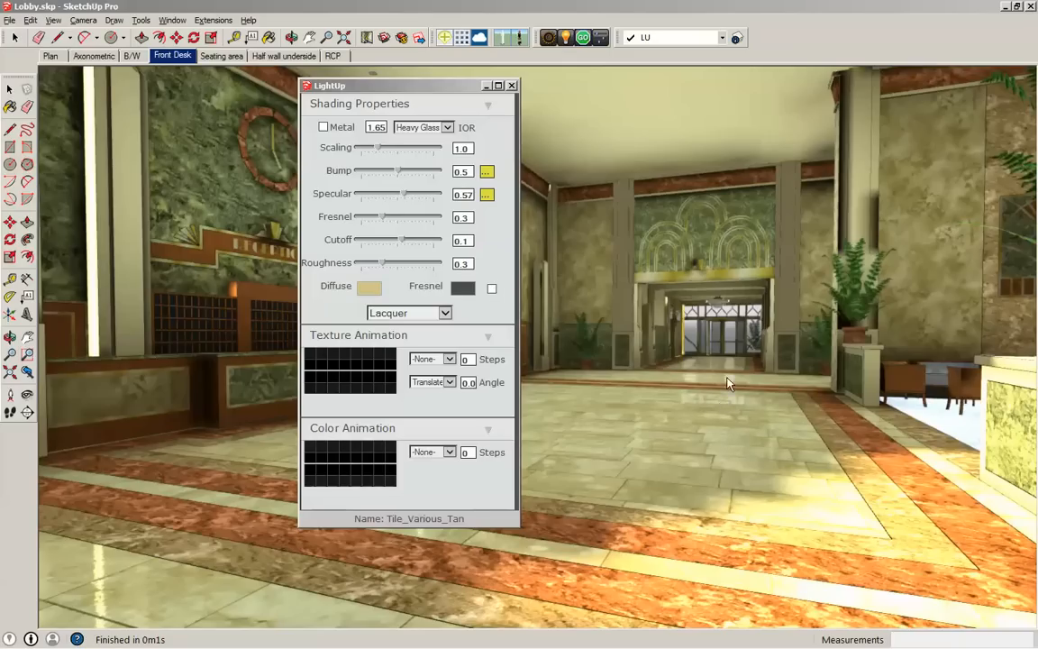
left_click(491, 289)
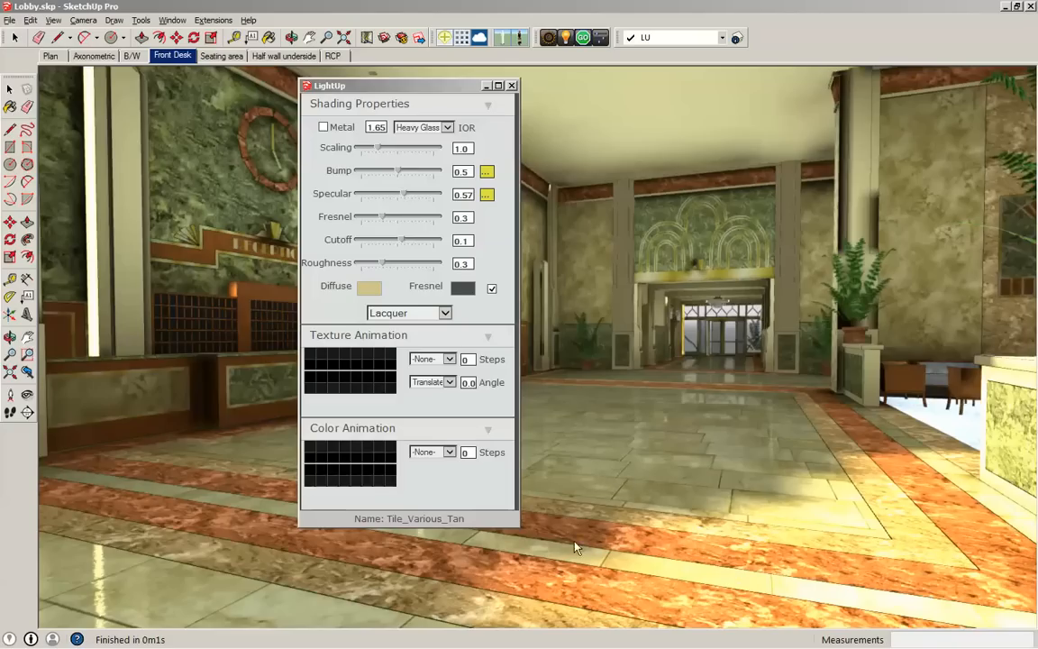
- Tint the floor tile's Fresnel color a dark reddish brown and close its shading properties
left_click(368, 287)
left_click(427, 317)
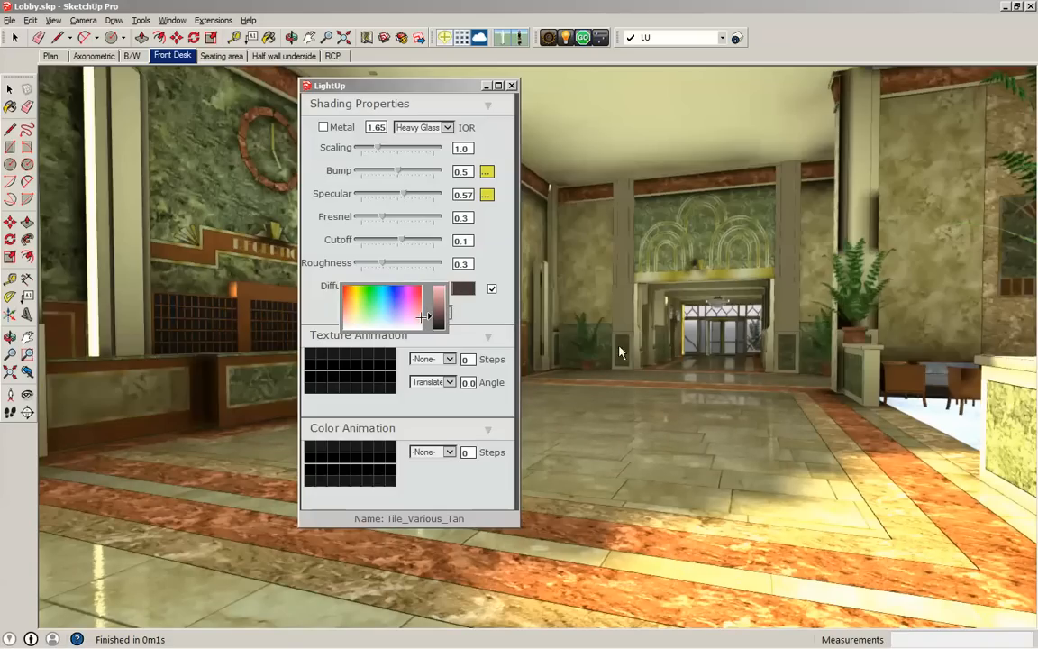
left_click(598, 399)
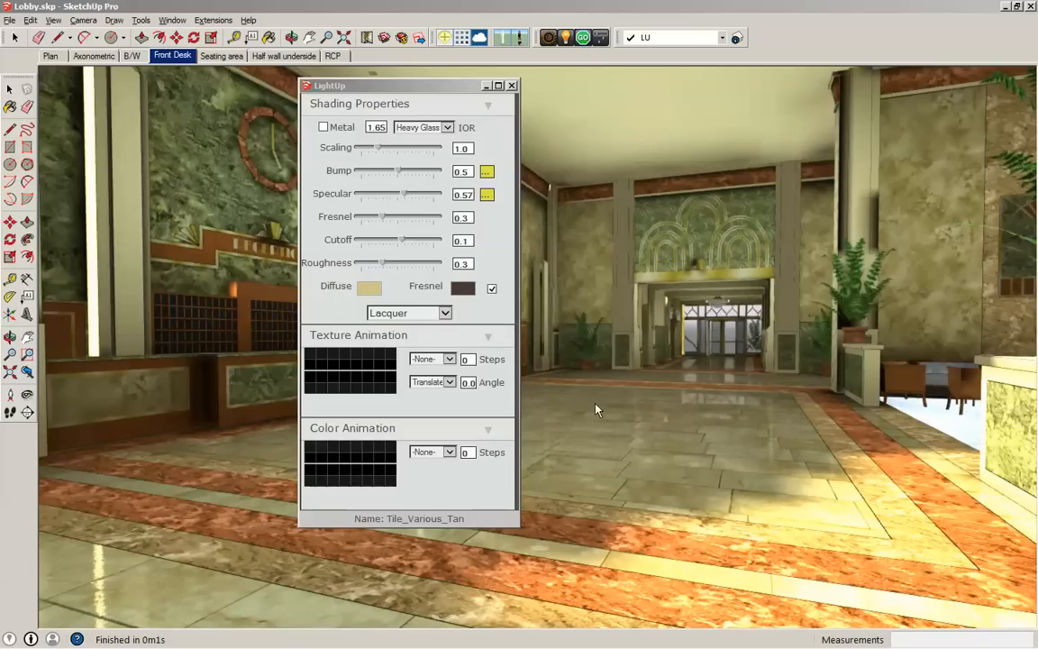
left_click(511, 85)
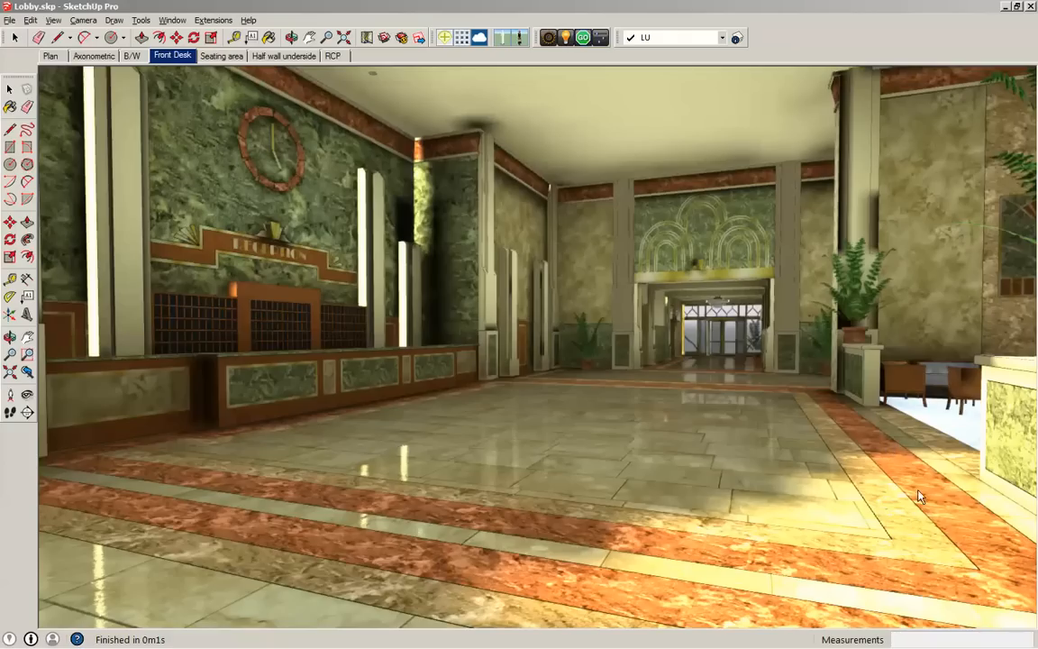
- Apply the Lacquer shading preset to the floor border's Stone_Marble material and close its properties
left_click(737, 556)
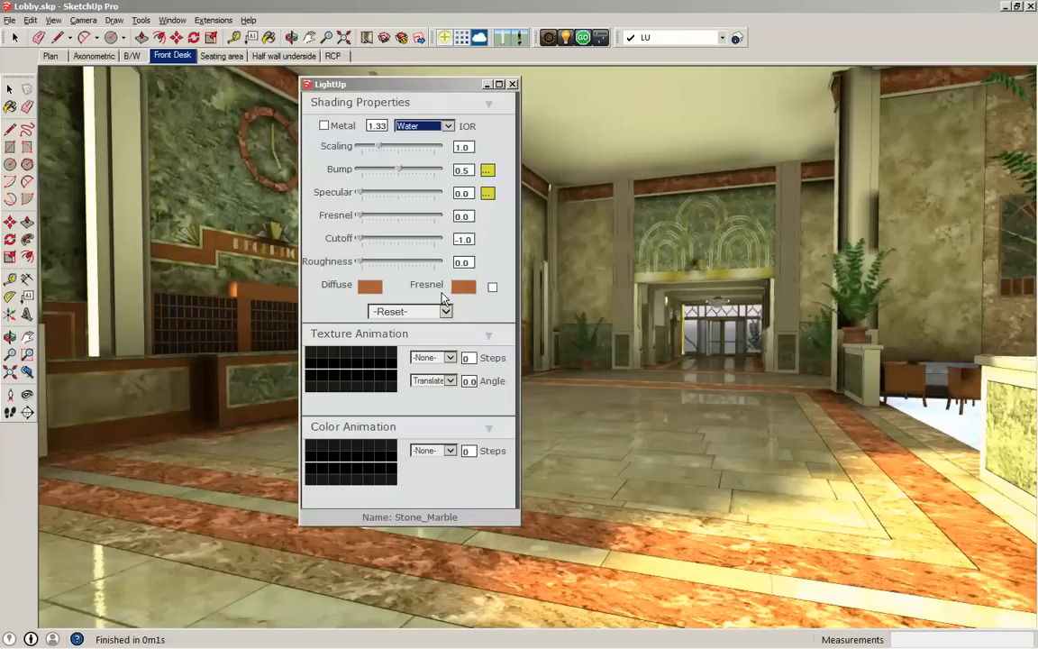
left_click(445, 311)
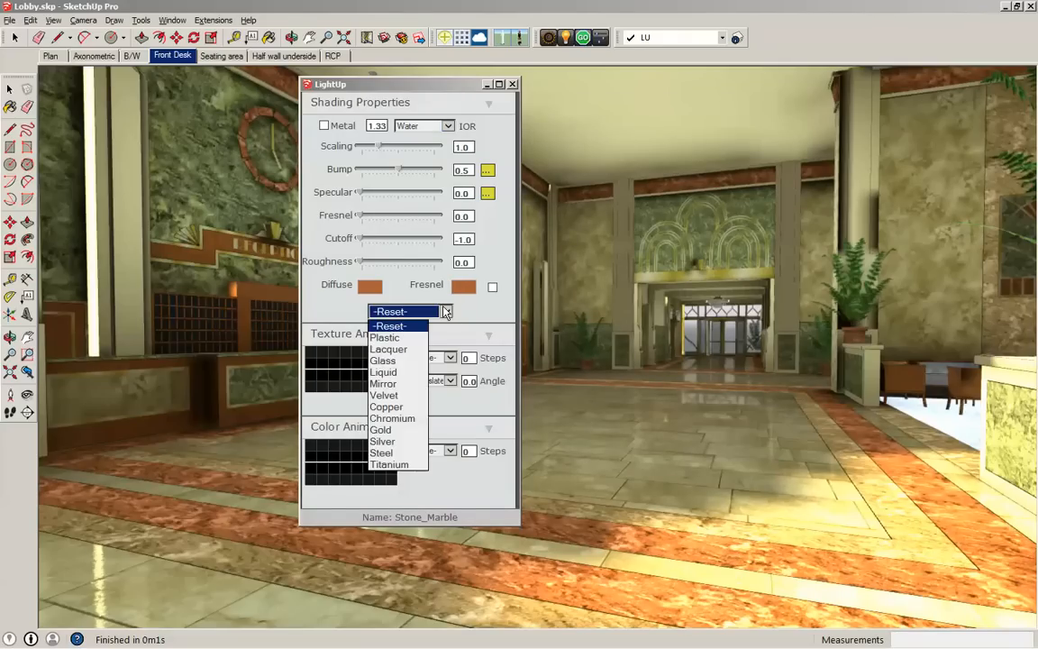
left_click(383, 357)
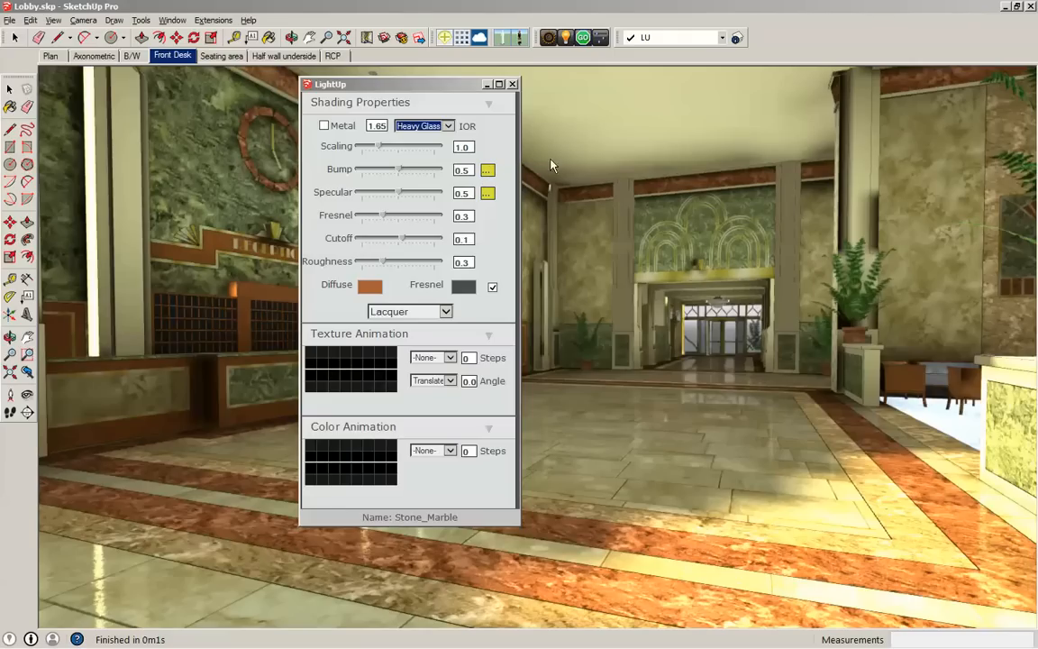
left_click(512, 84)
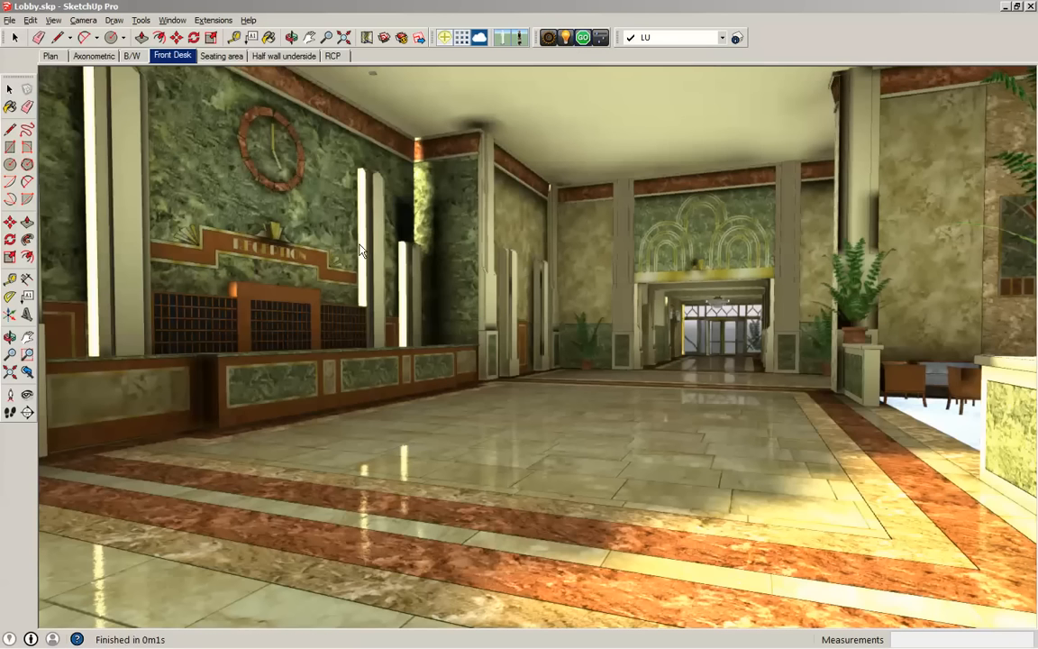
- Open the wall sconce nearest the lobby beside the Chartreuse restaurant entrance for editing
middle_click_drag(396, 197, 401, 295)
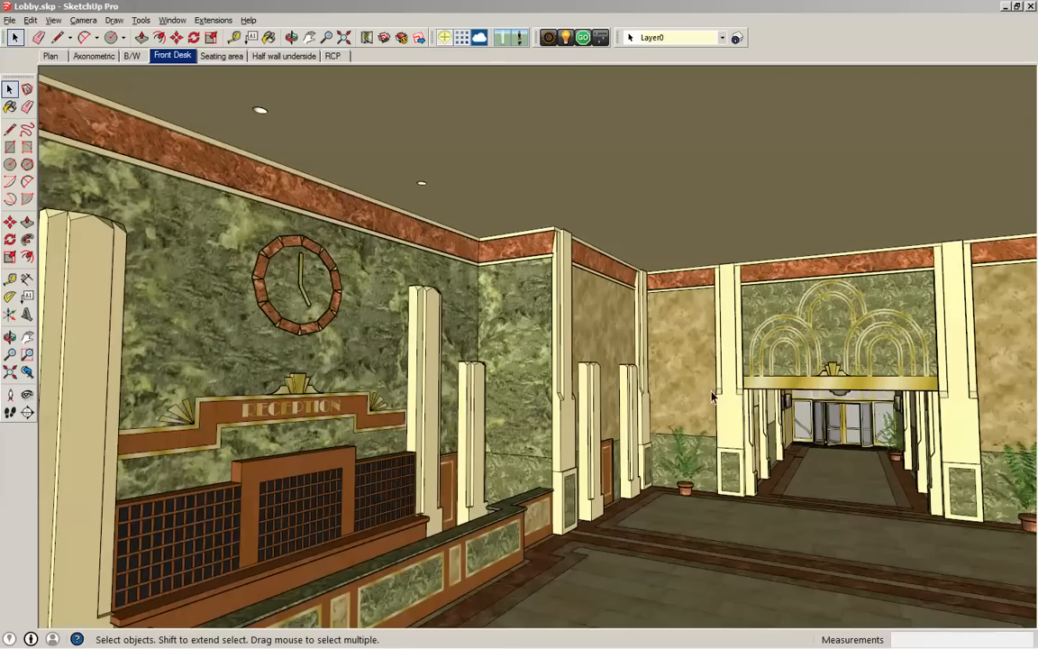
scroll(734, 383, "up", 9)
middle_click_drag(792, 421, 709, 403)
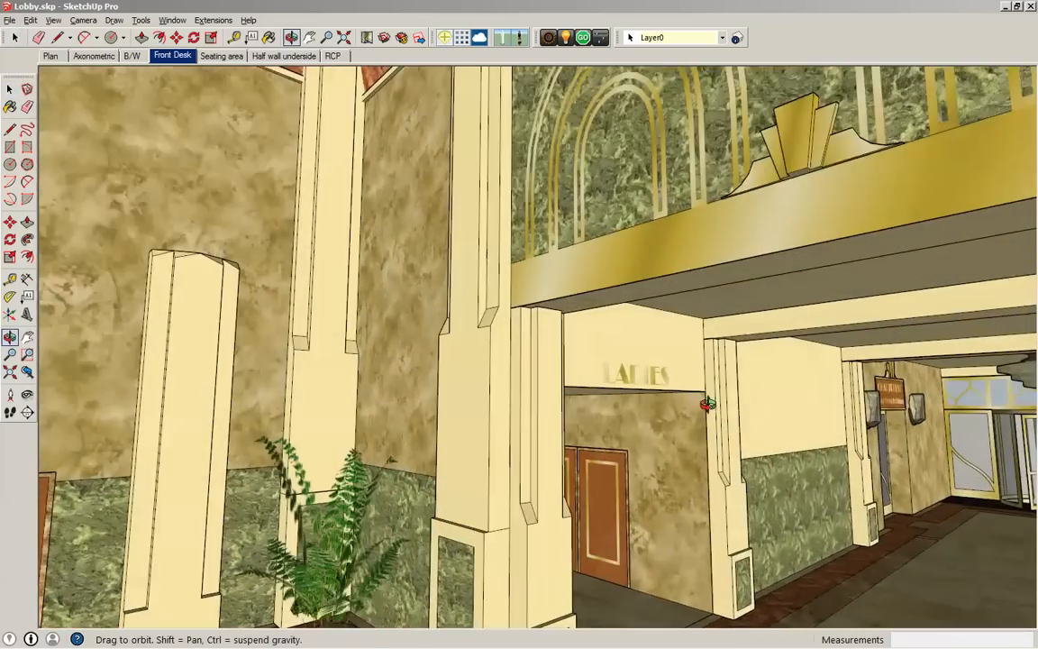
scroll(880, 460, "up", 9)
middle_click_drag(913, 411, 832, 418, "shift")
scroll(832, 418, "up", 6)
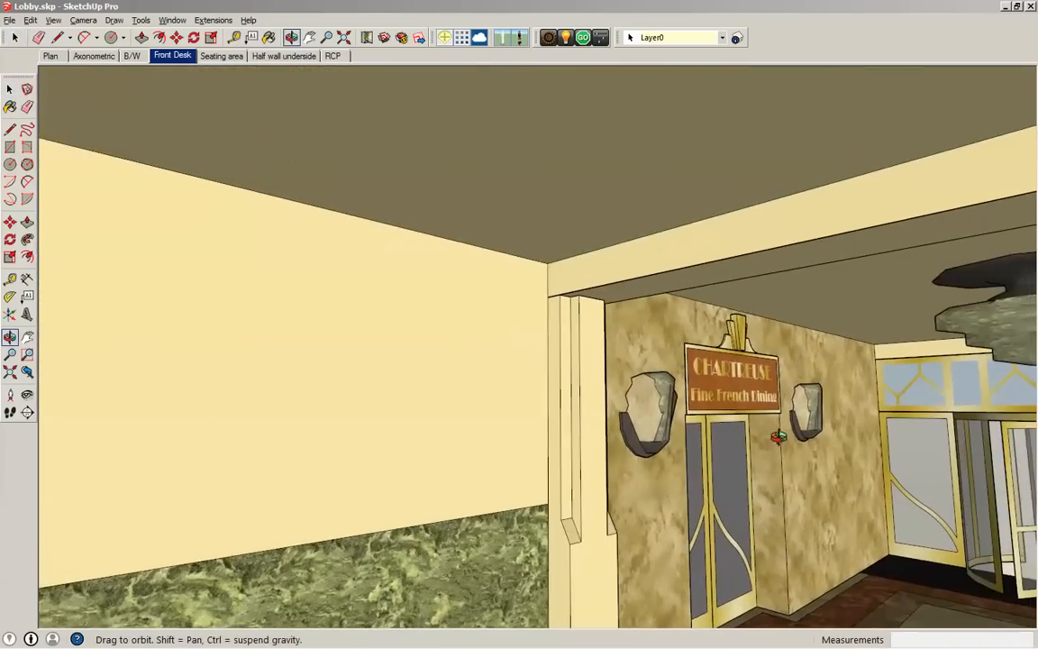
key("space")
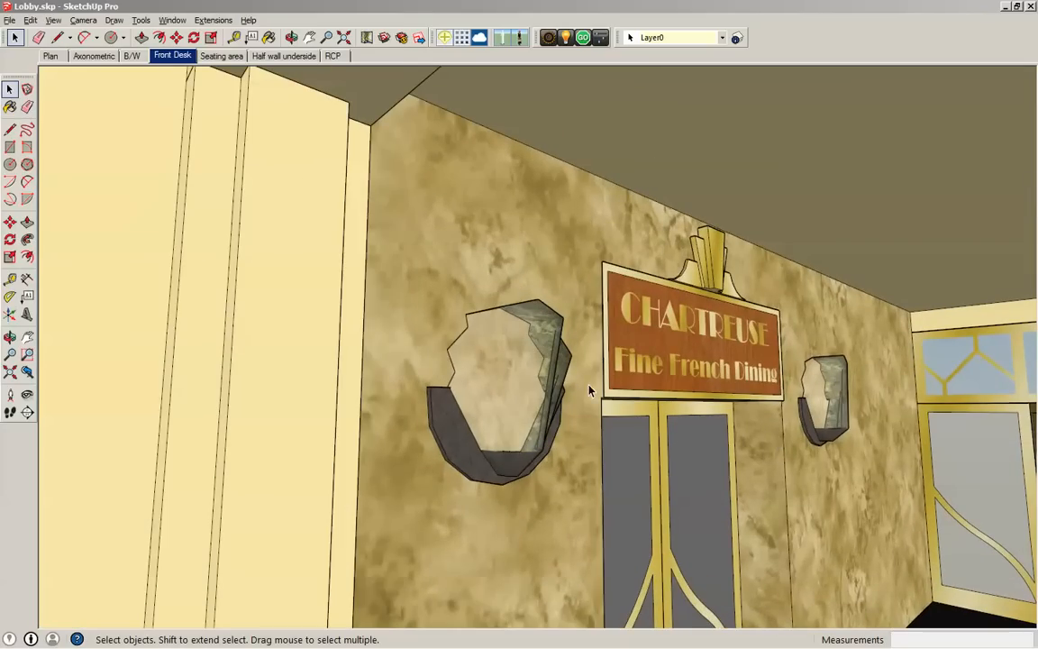
middle_click_drag(565, 379, 501, 366)
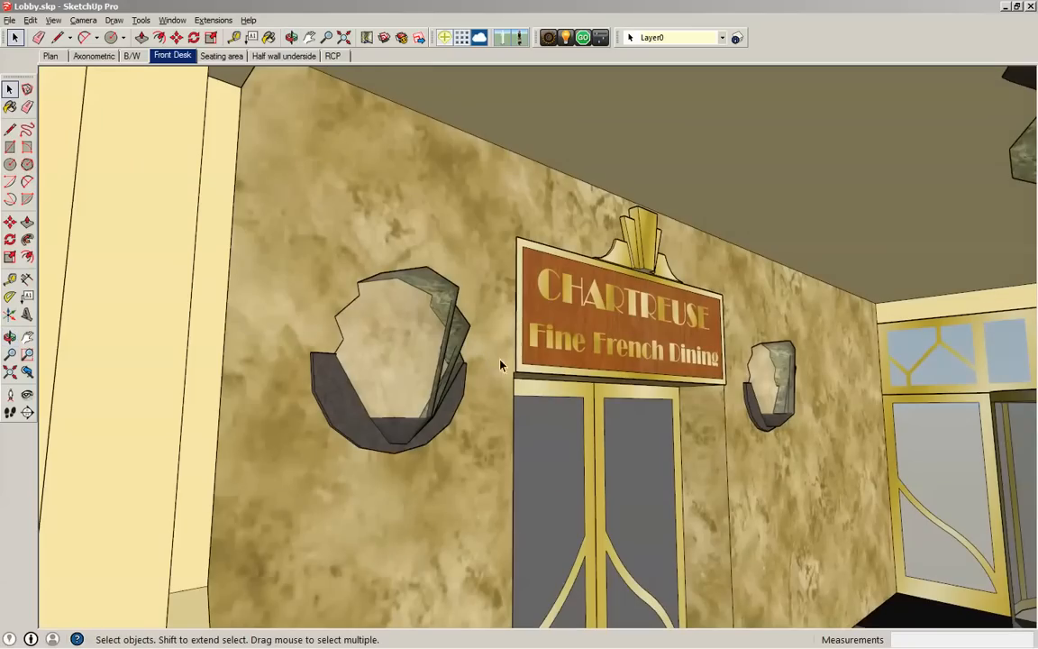
left_click(420, 317)
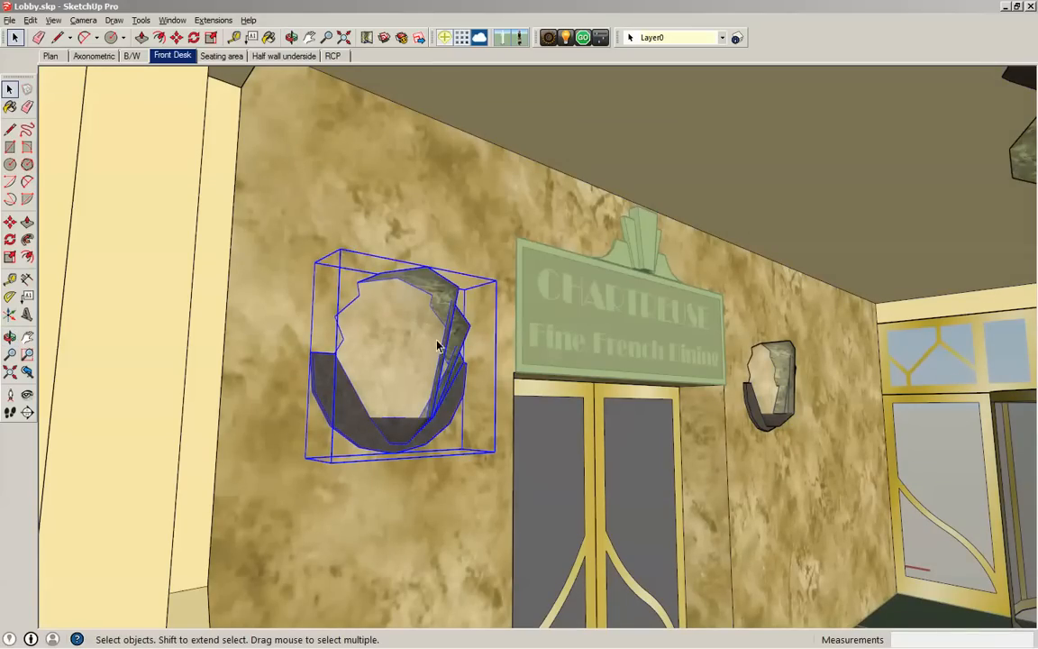
double_click(434, 334)
left_click(434, 335)
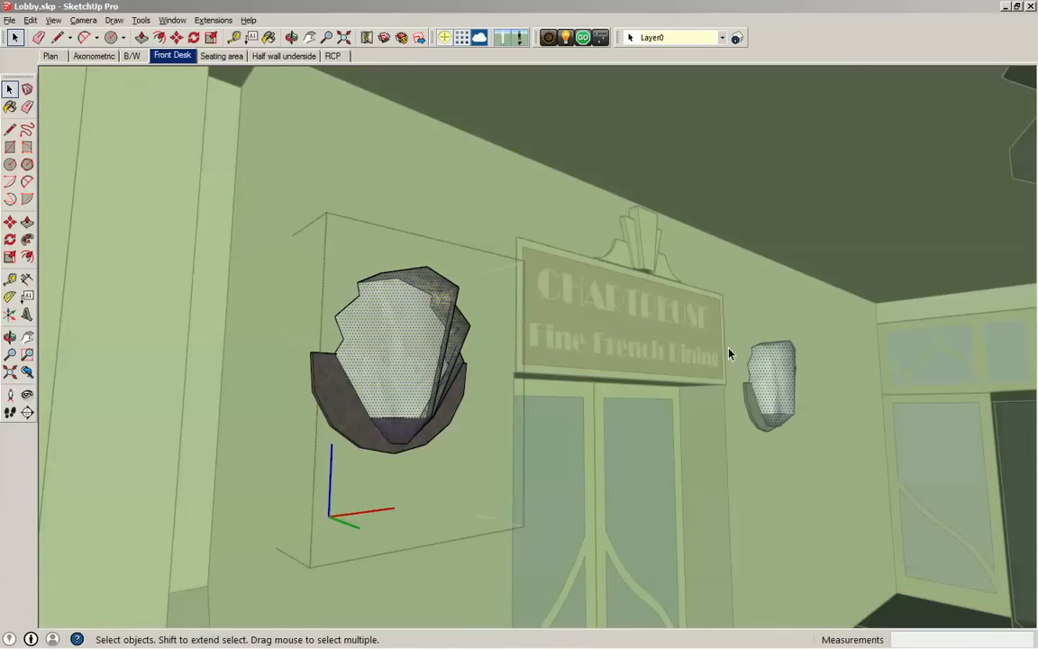
- Place a LightUp light source on the inner face of the sconce, working from its back side
key("h")
middle_click_drag(471, 358, 827, 386)
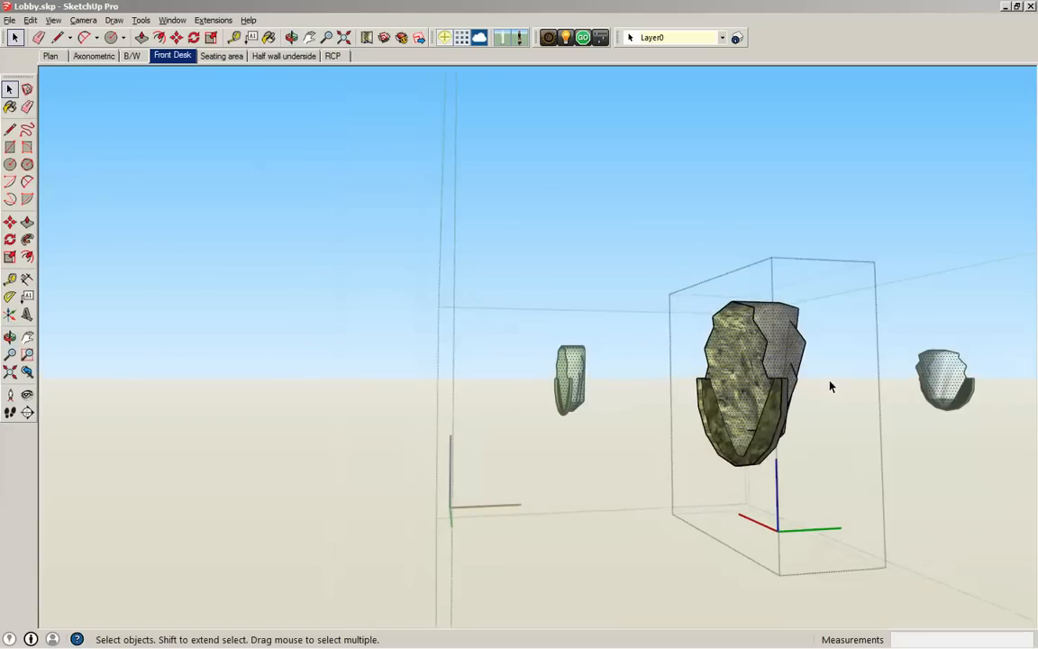
scroll(772, 382, "up", 3)
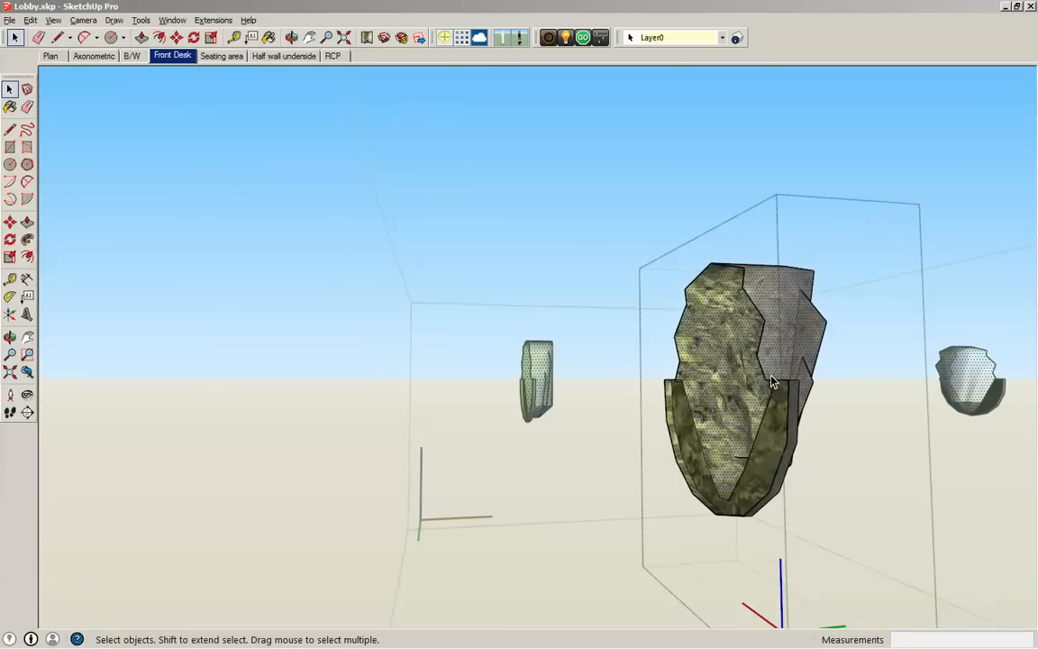
left_click(566, 38)
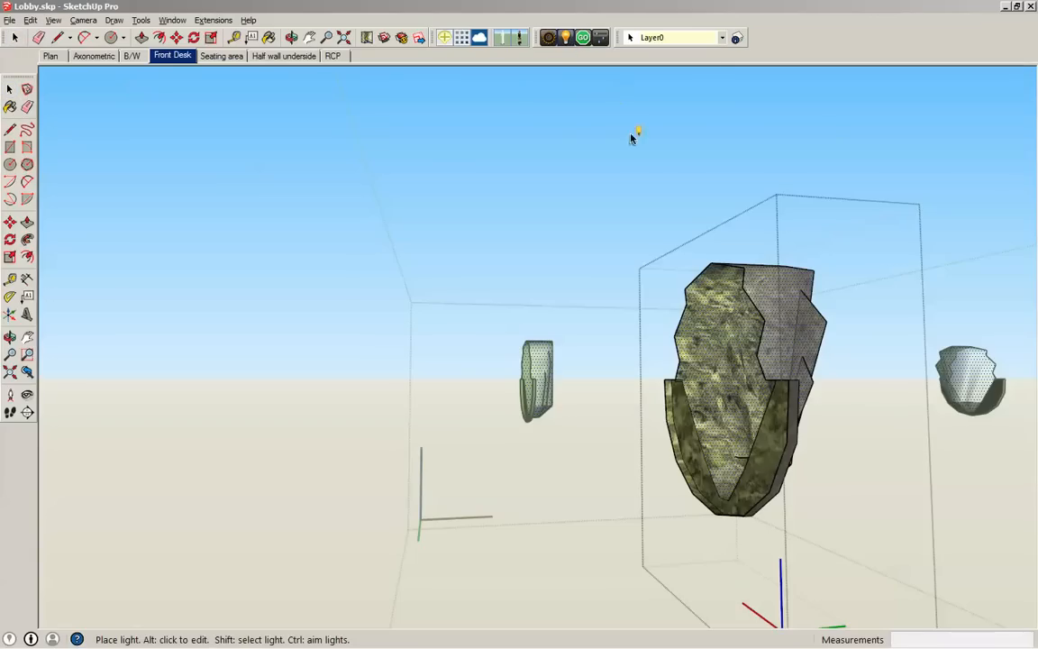
left_click(743, 364)
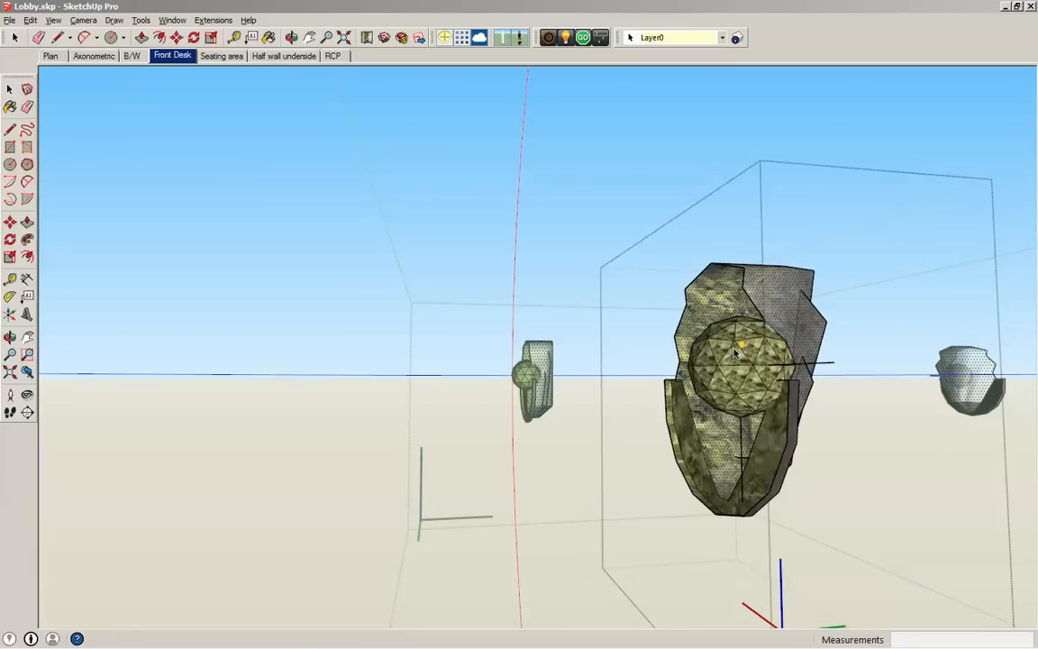
- Select the new light and move it about 11" toward the open back of the sconce
key("o")
middle_click_drag(734, 352, 758, 499)
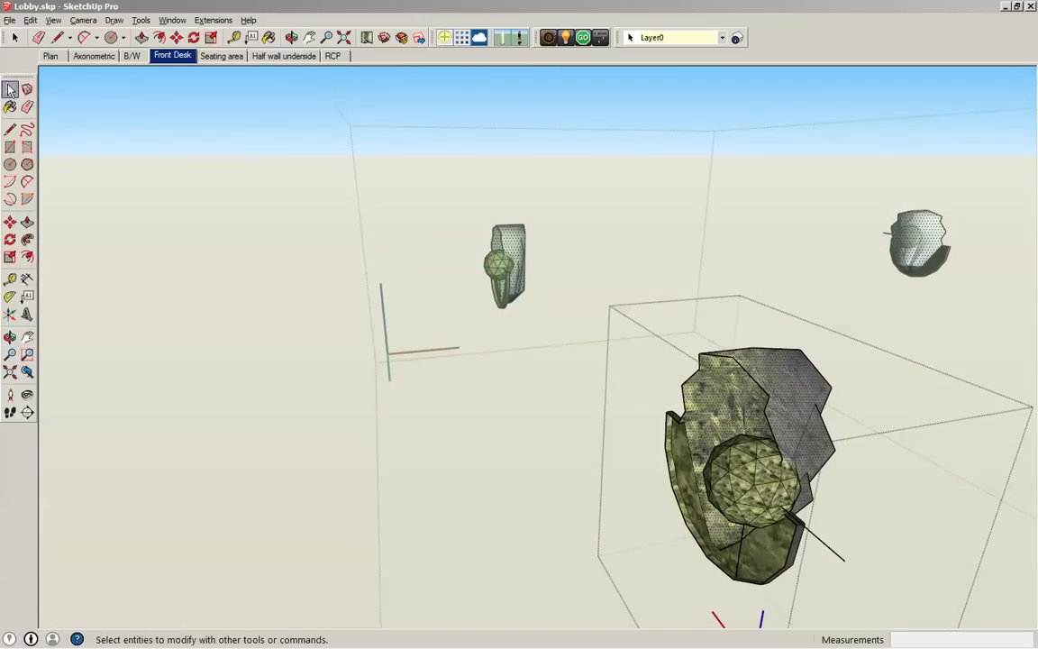
left_click(816, 509)
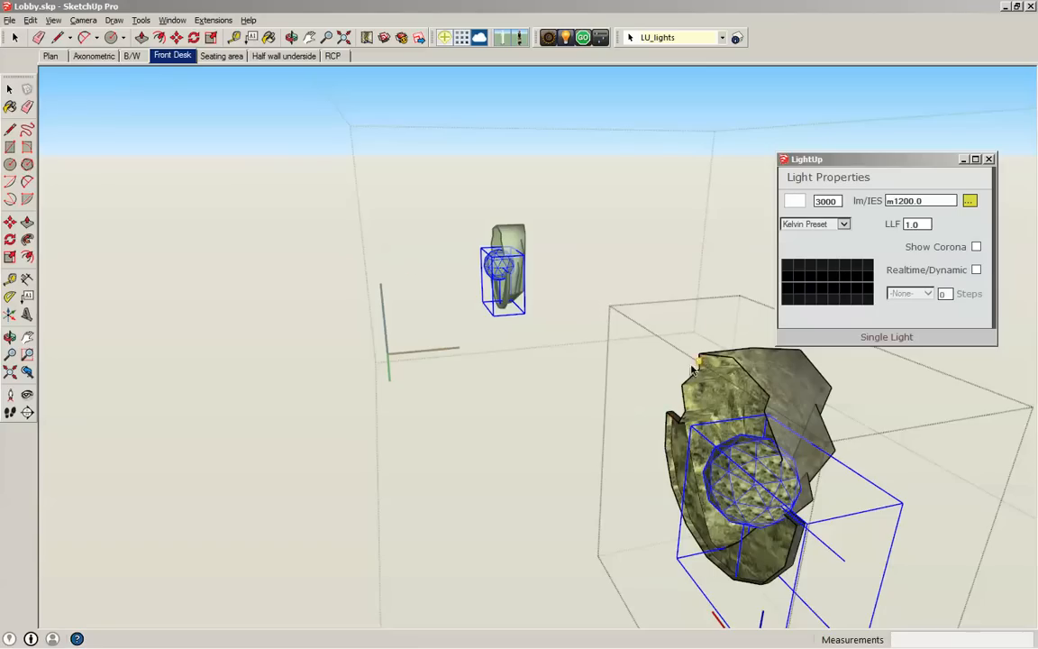
left_click(9, 222)
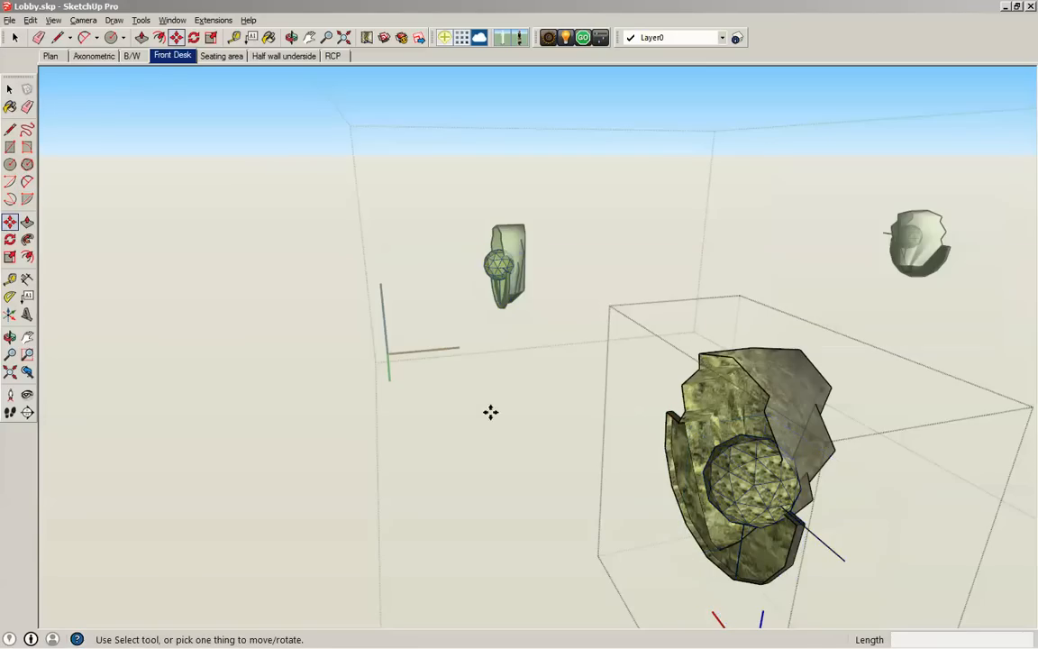
left_click(717, 468)
left_click(688, 445)
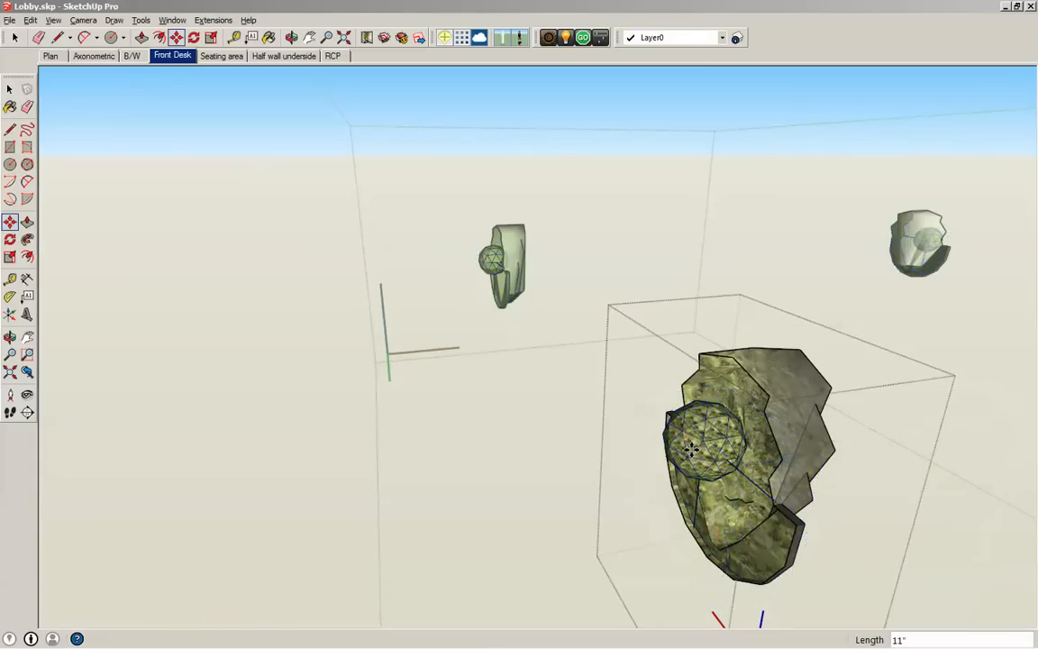
- Move the light about 4 3/16" horizontally so it sits deeper within the sconce
middle_click_drag(688, 445, 559, 364)
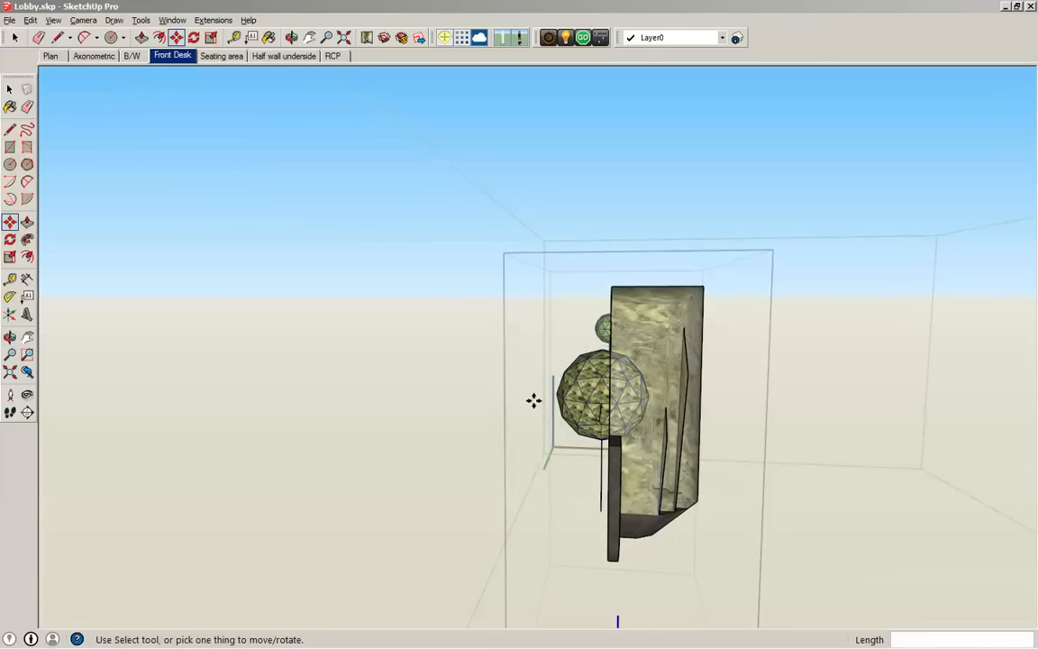
key("space")
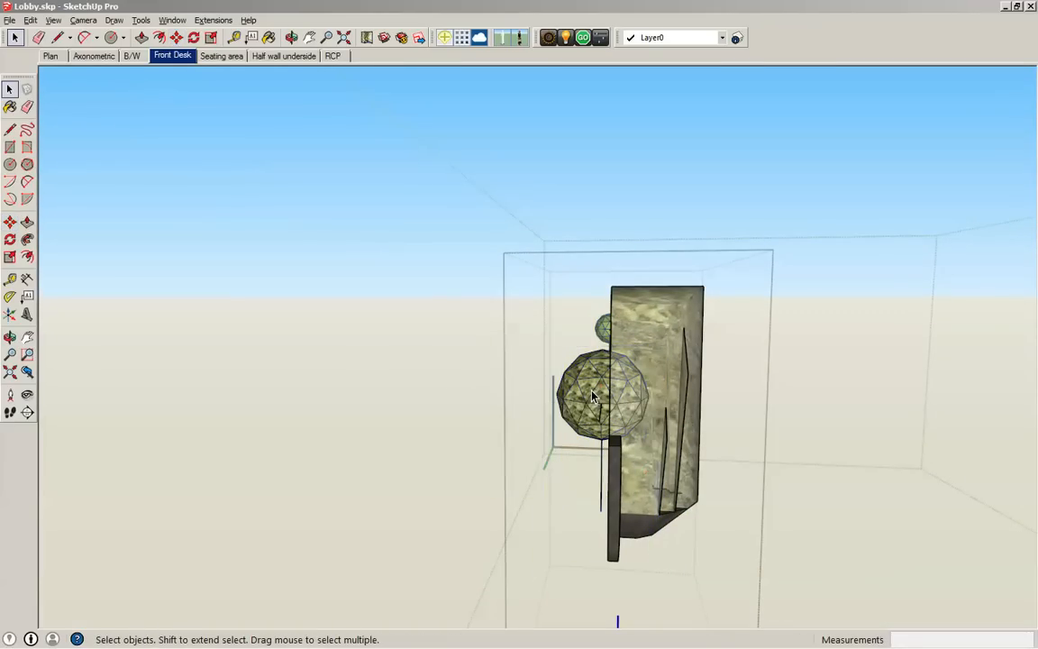
left_click(592, 395)
key("m")
left_click(592, 394)
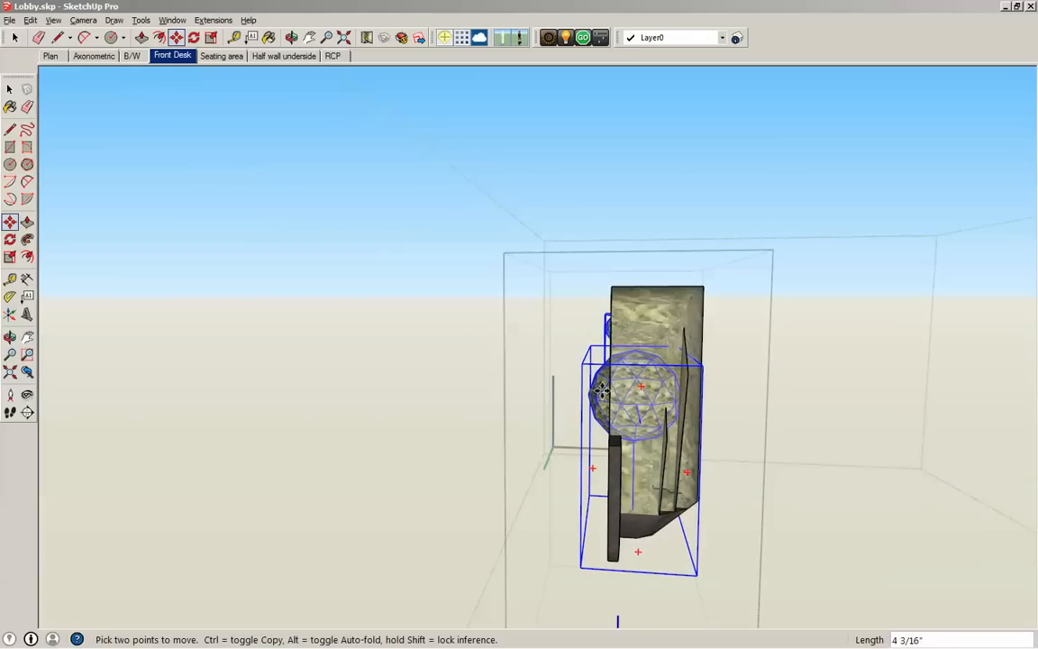
middle_click_drag(568, 391, 653, 306)
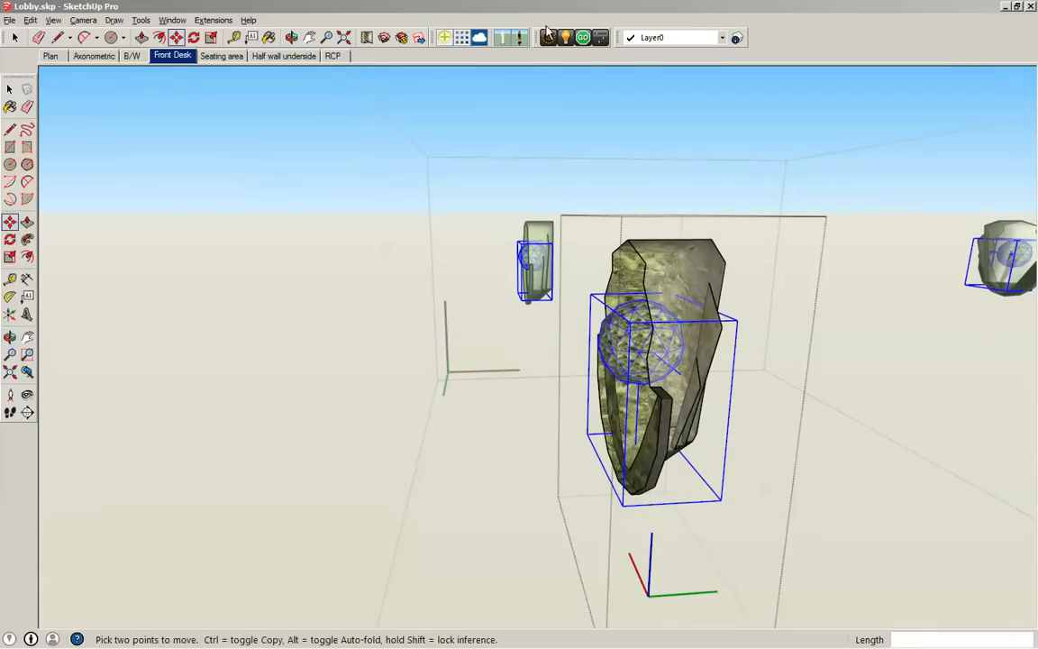
left_click(570, 39)
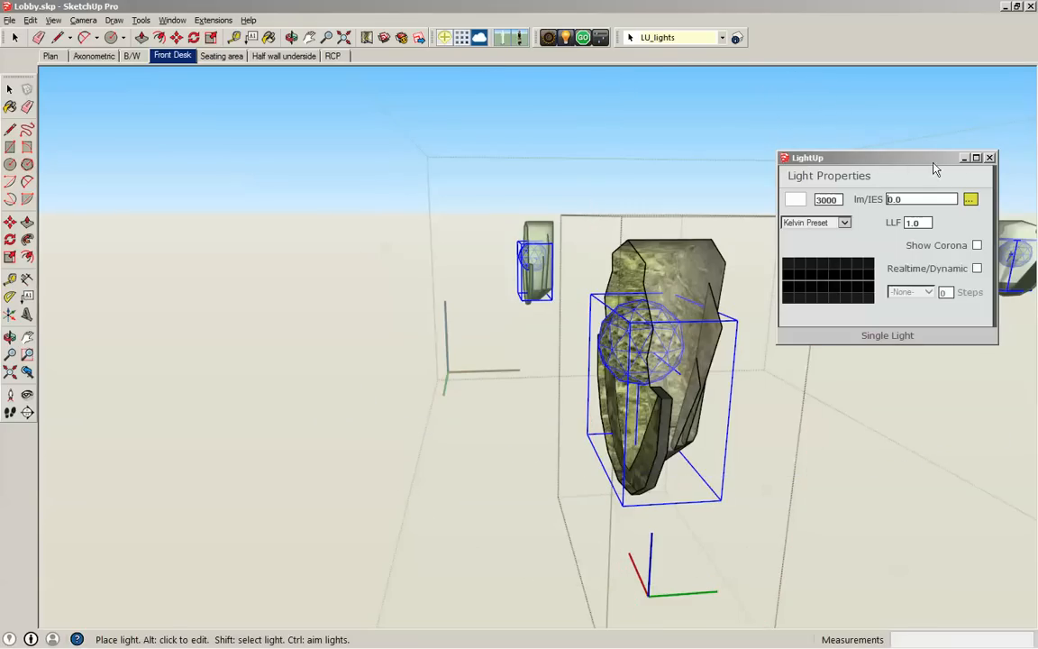
left_click(990, 159)
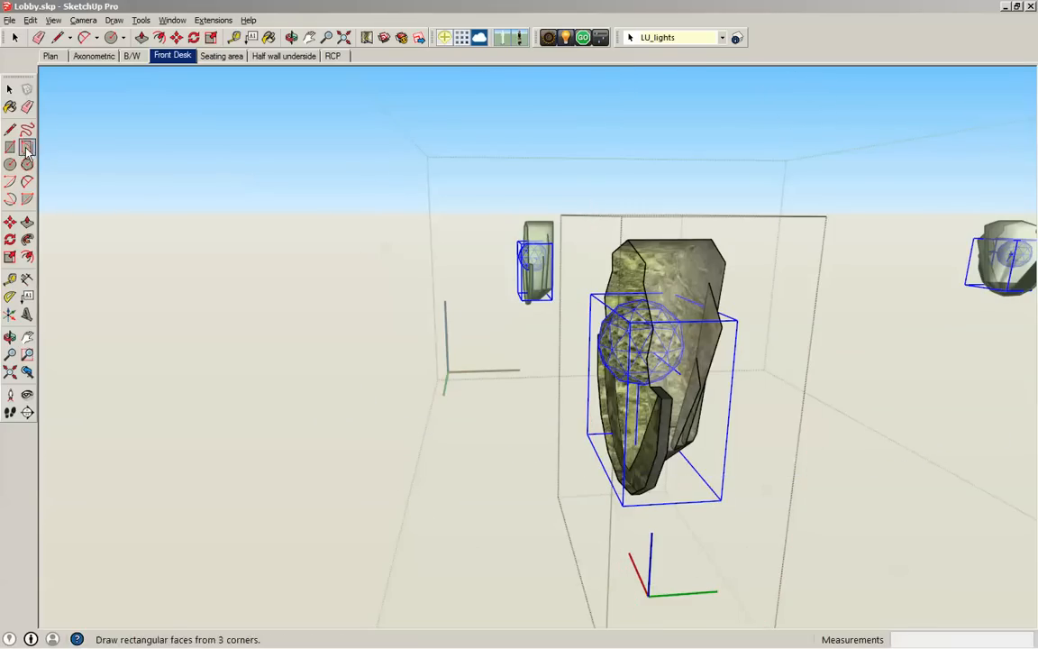
left_click(8, 88)
left_click(686, 463)
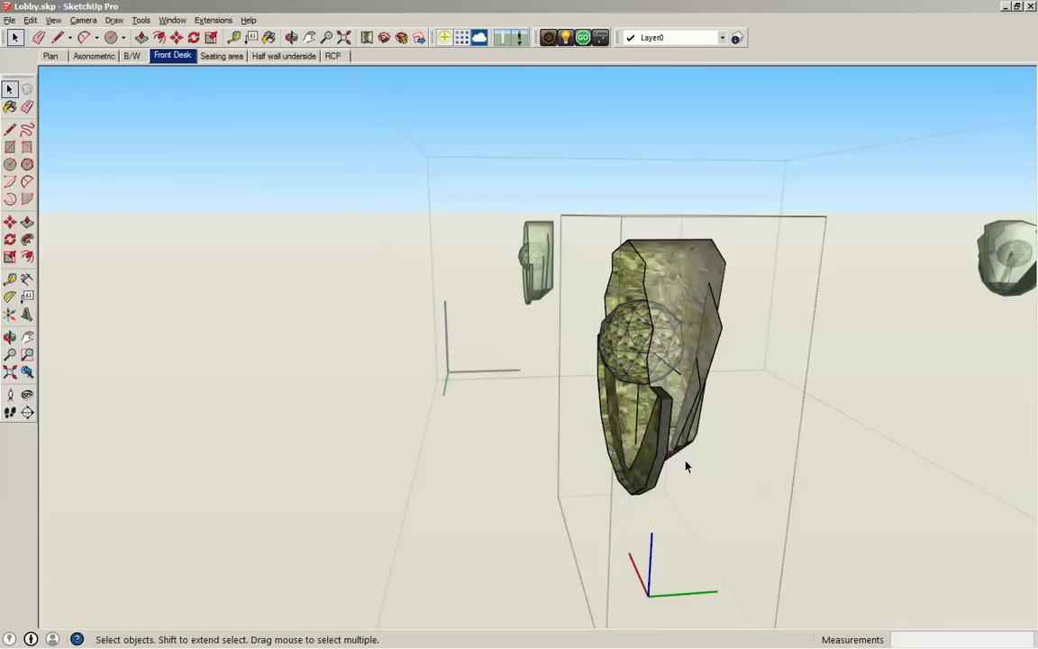
- Open the light properties of the light source inside the sconce
left_click(569, 40)
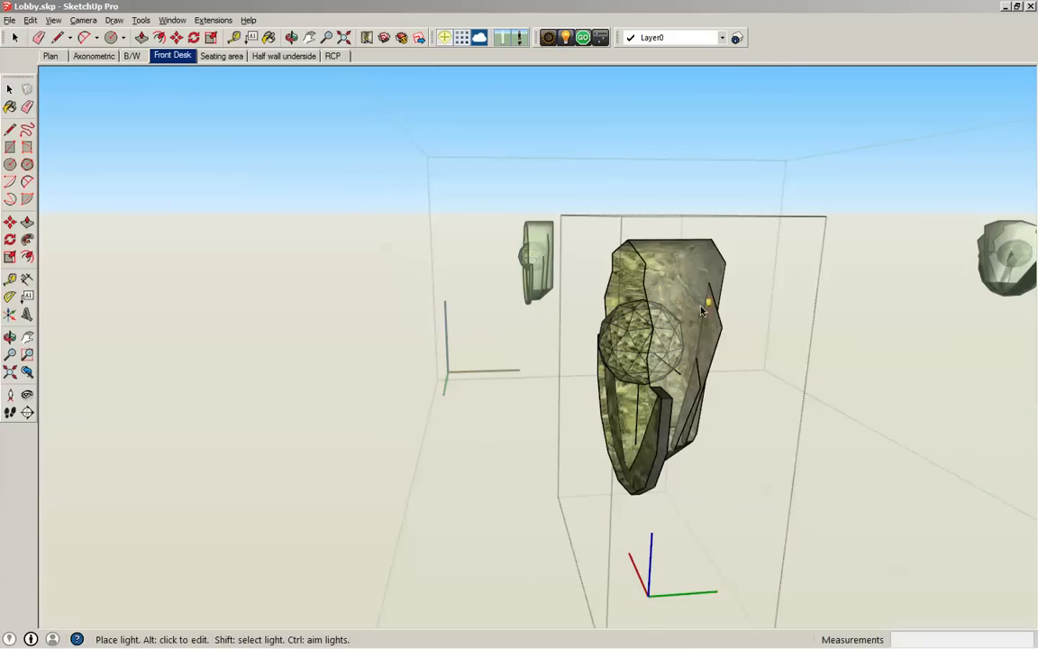
mouse_move(637, 347)
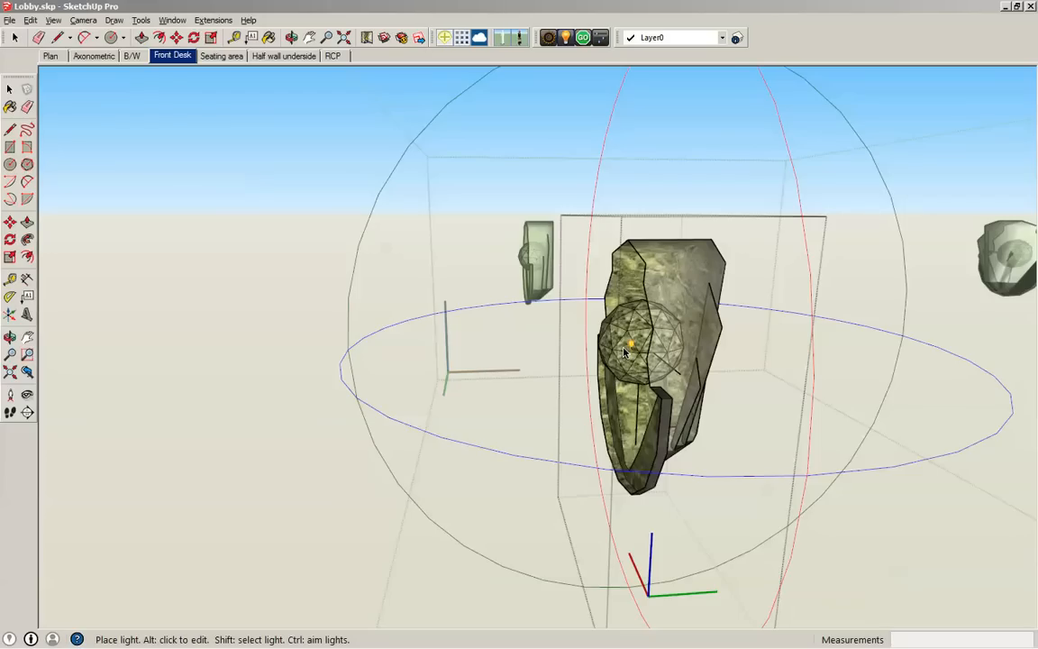
left_click(624, 351, "alt")
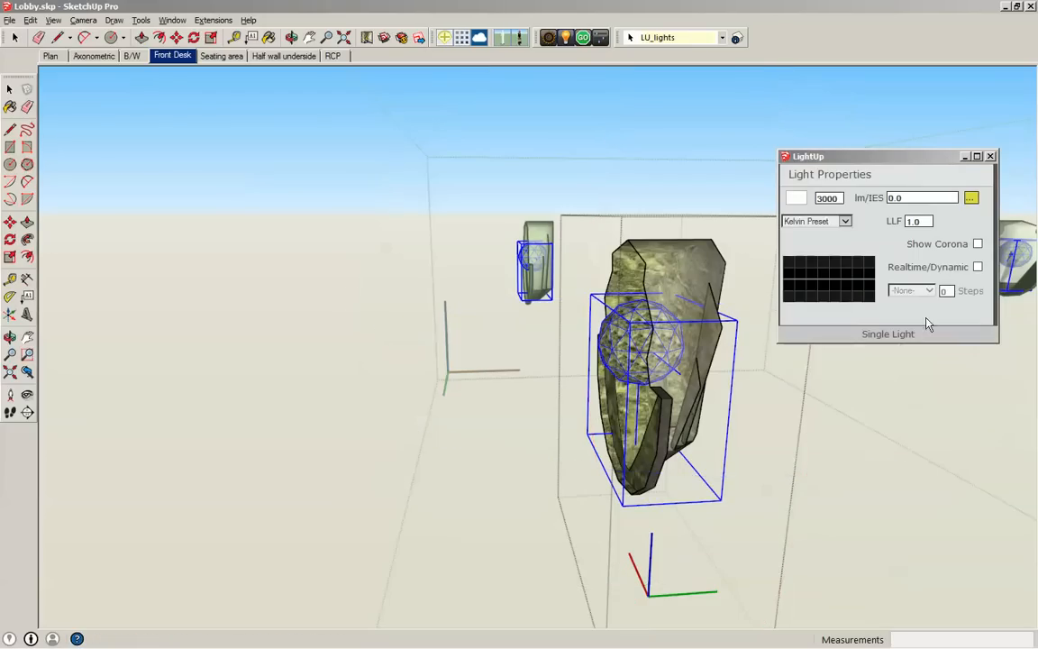
- Look through the Philips IES files offered for the sconce light, leaving its IES setting as is
left_click(971, 199)
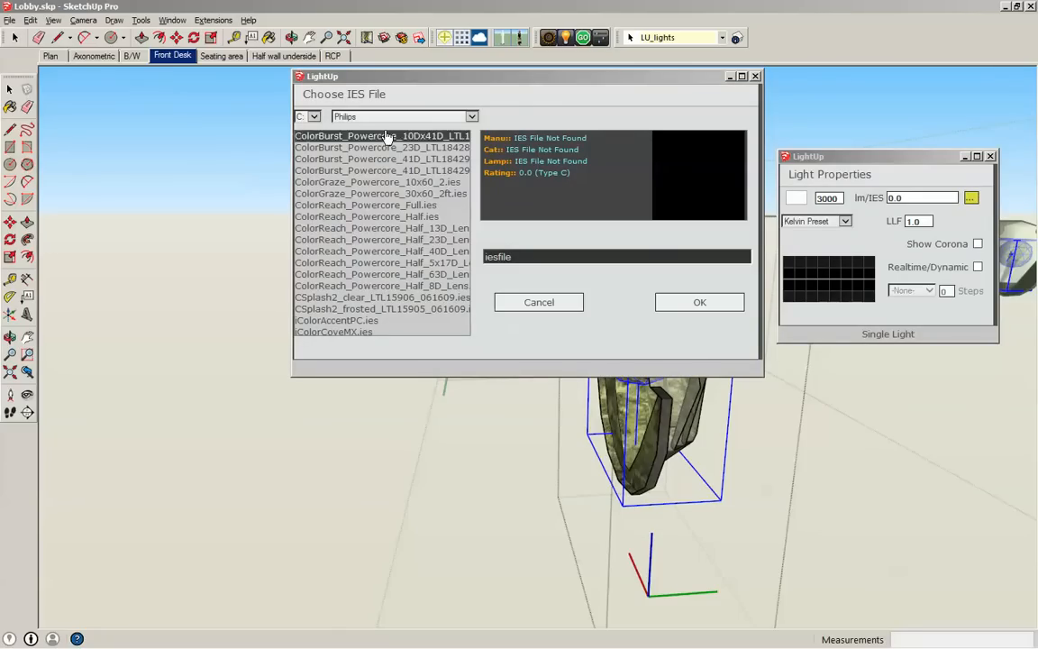
left_click(539, 303)
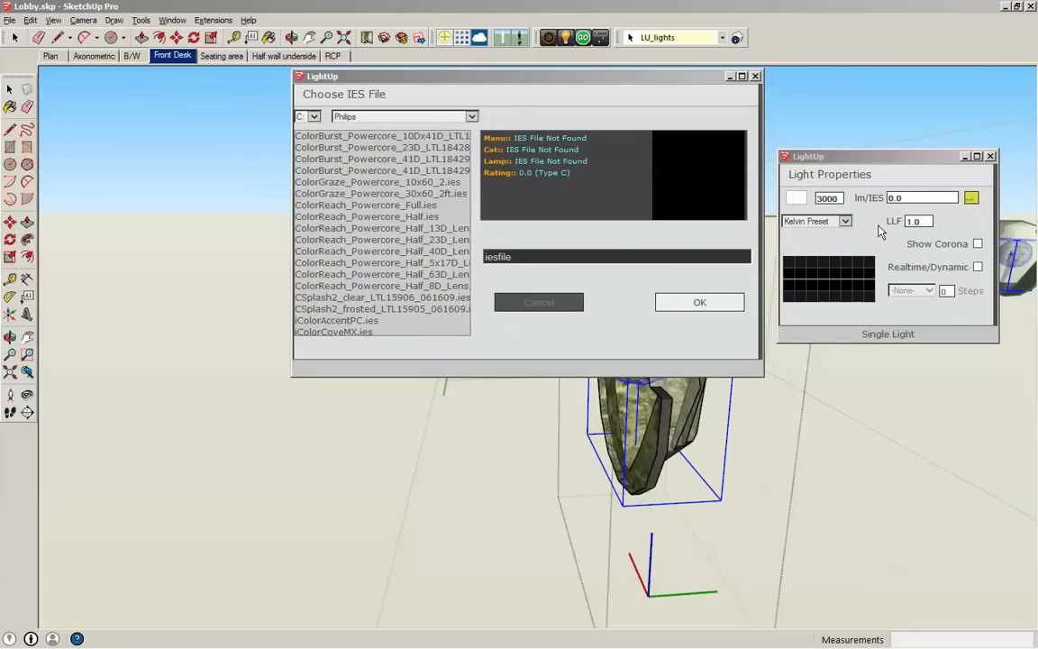
left_click(667, 299)
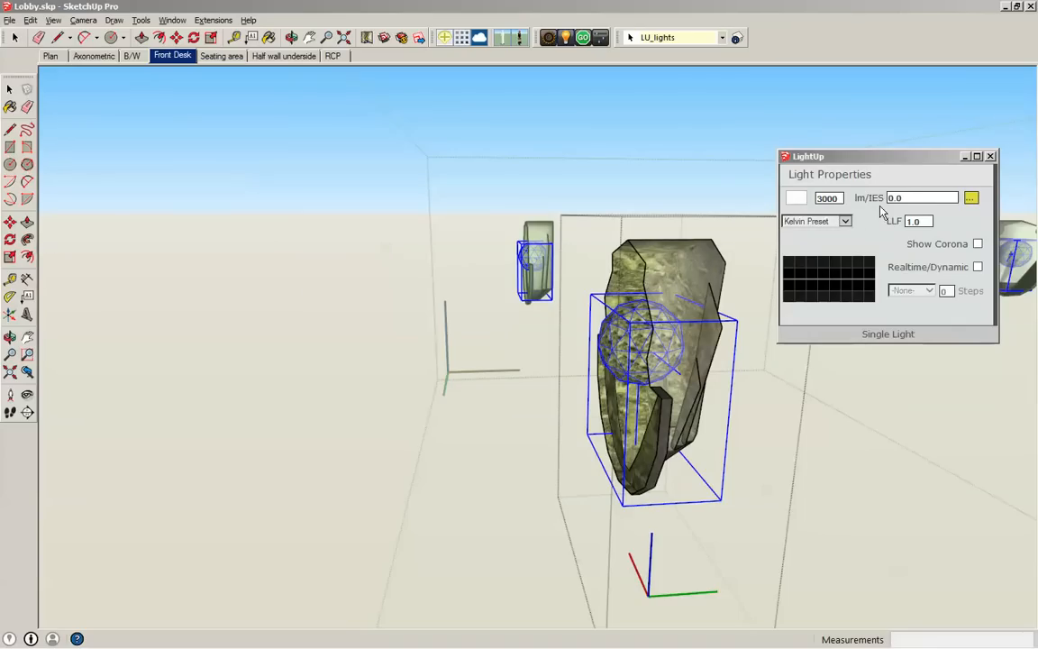
- Set the sconce light's lm/IES output to 3000 and close its light properties
left_click_drag(914, 198, 867, 196)
left_click_drag(838, 197, 816, 200)
key("Tab")
type("3000")
key("Tab")
left_click(990, 157)
- Close the sconce component and its enclosing group to return to editing the whole lobby model
middle_click_drag(832, 223, 500, 310)
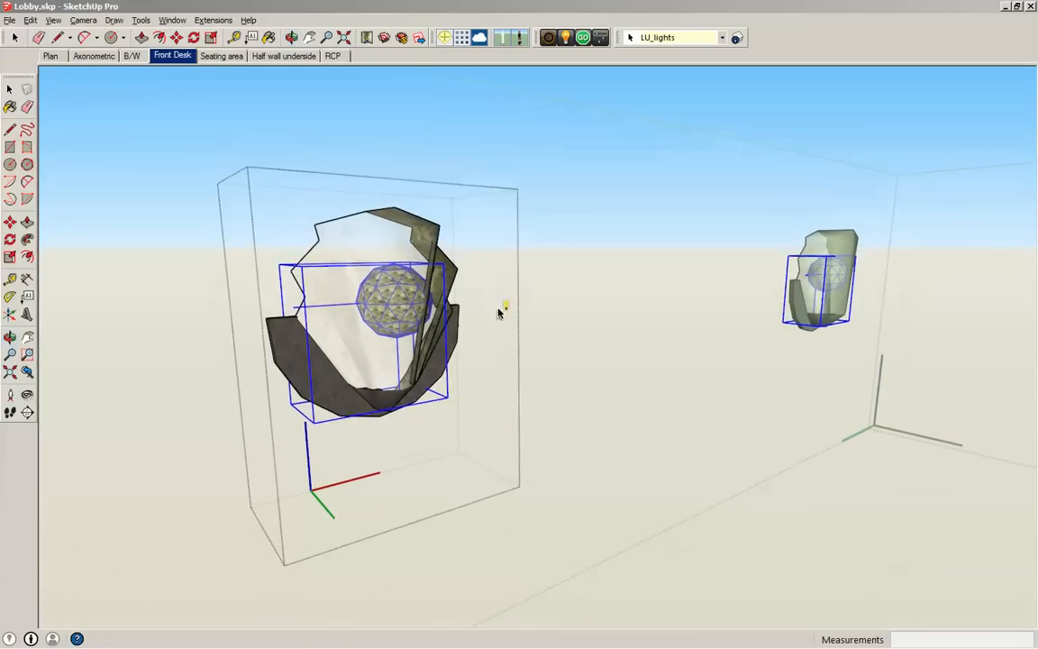
left_click(822, 525)
left_click(822, 526)
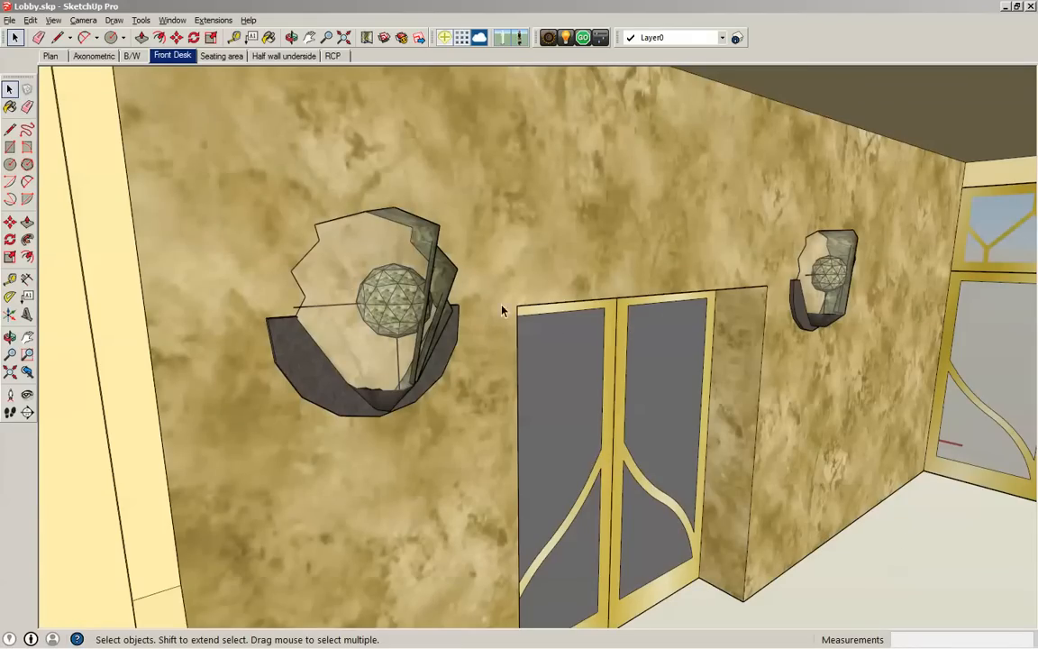
left_click(54, 20)
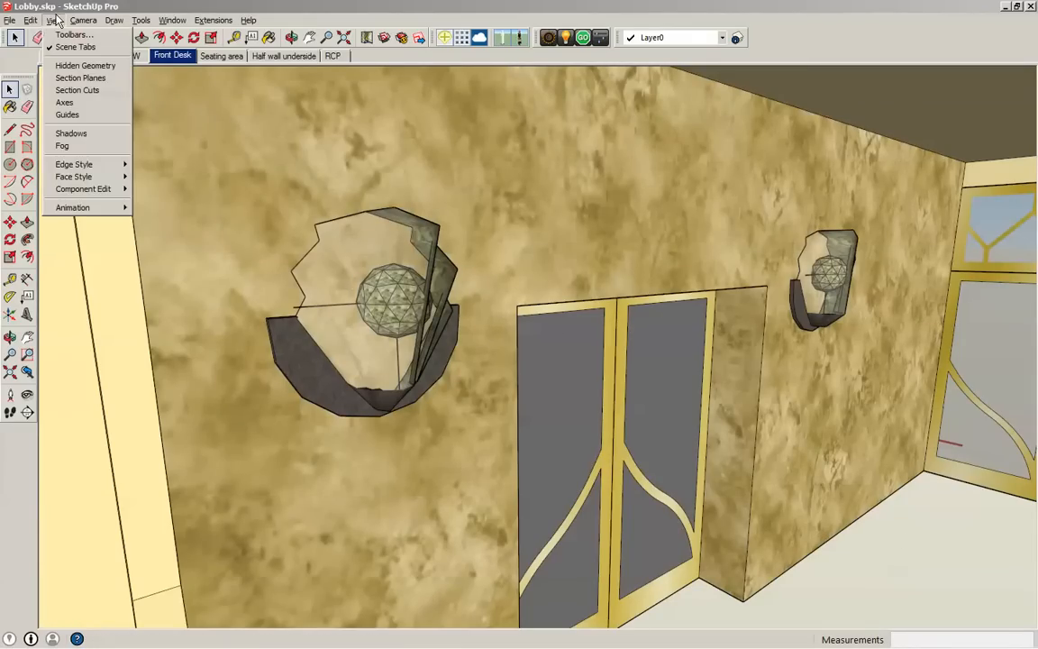
mouse_move(31, 21)
left_click(76, 262)
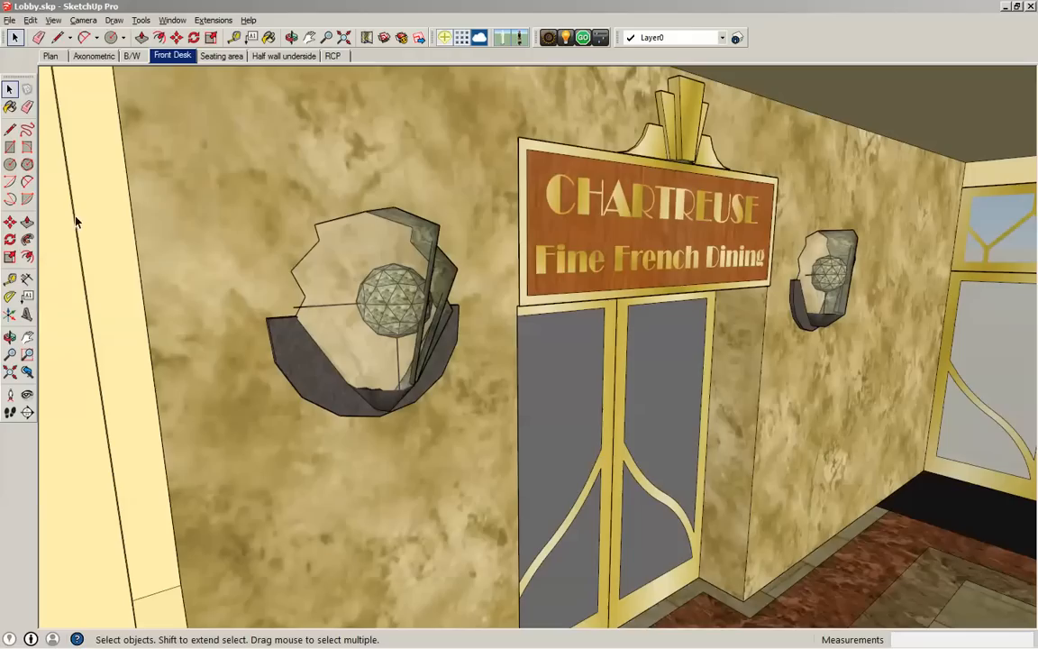
- Select everything in the model and run the LightUp render
left_click(32, 20)
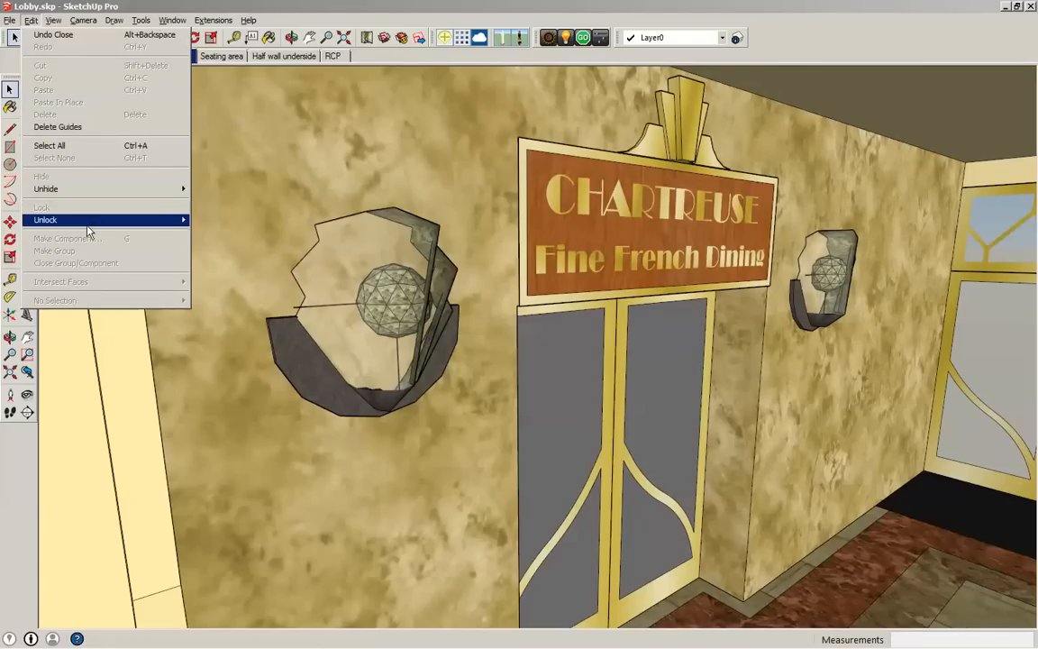
mouse_move(83, 219)
key("ctrl+a")
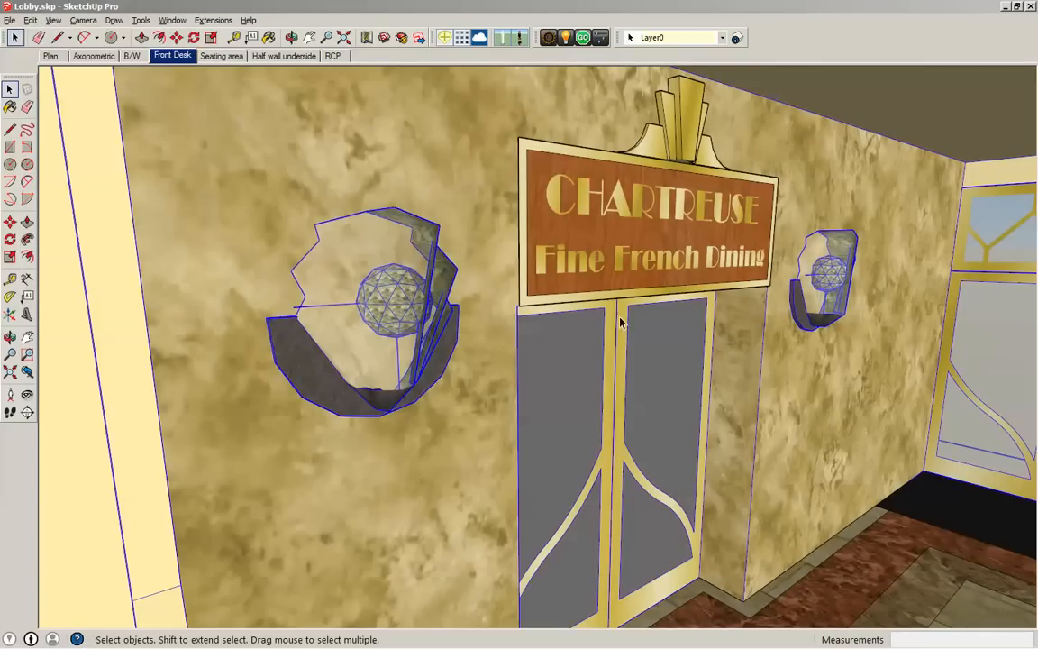
left_click(582, 37)
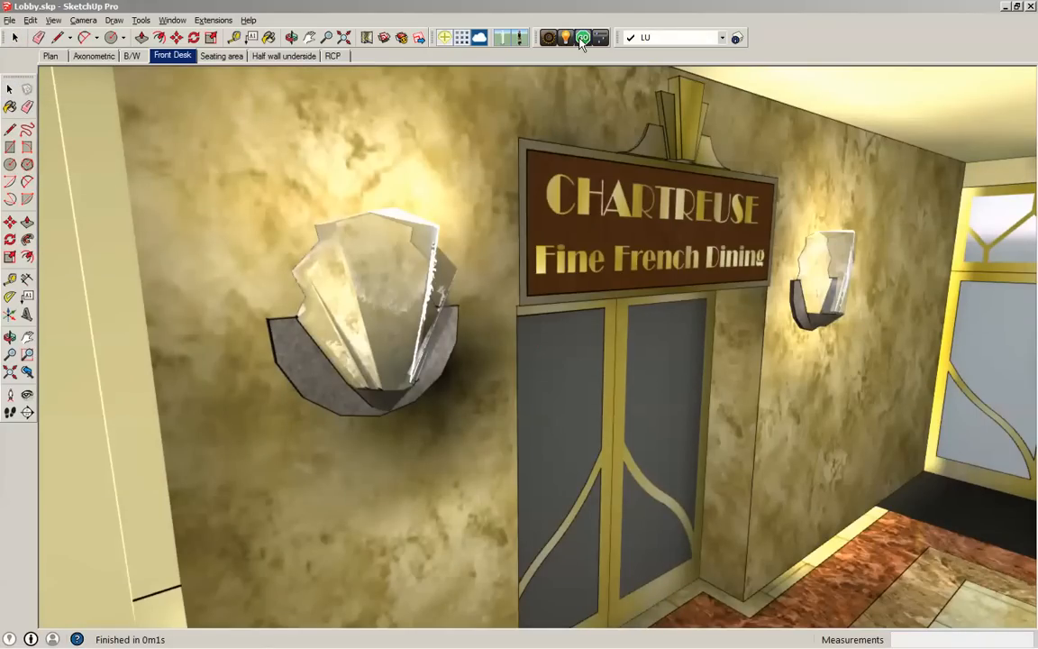
- Apply the Glass shading preset to the sconce's shade material in the render
left_click(377, 309)
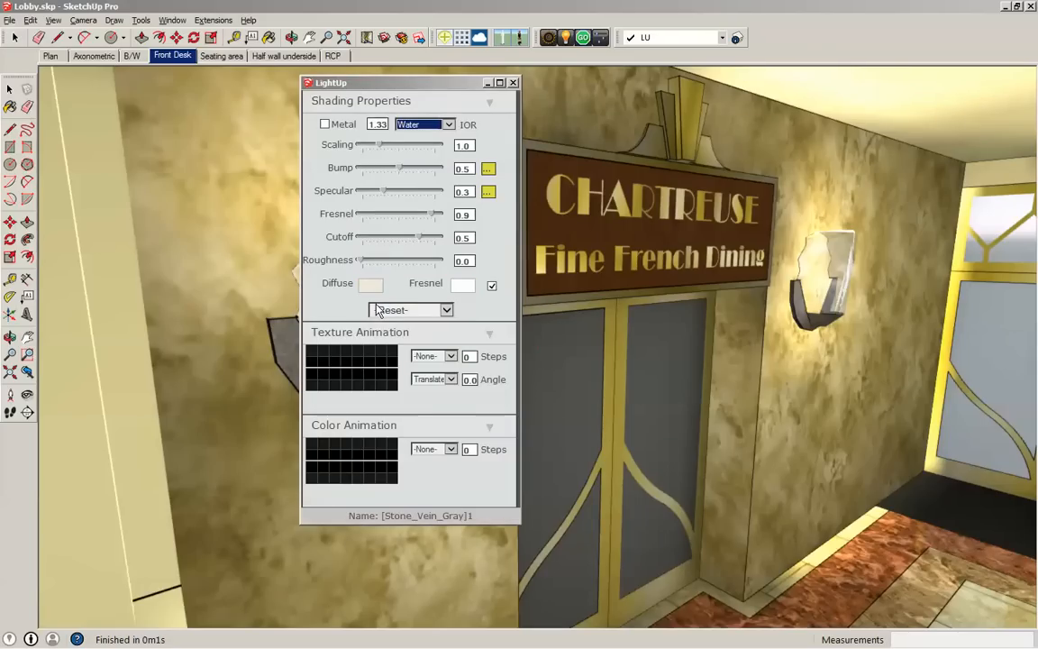
left_click(445, 310)
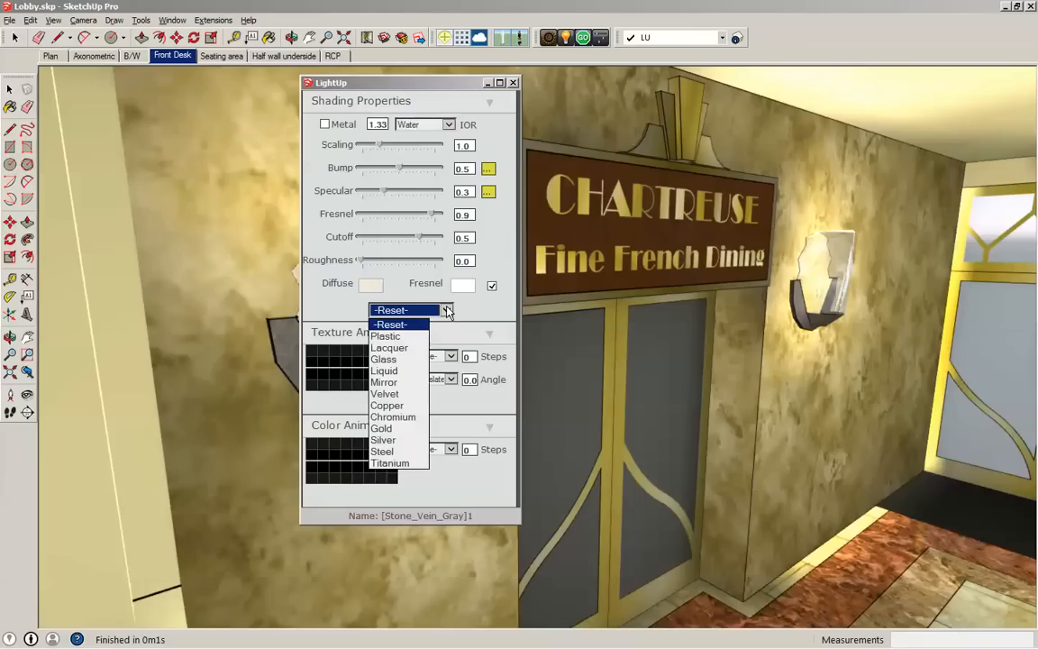
left_click(385, 359)
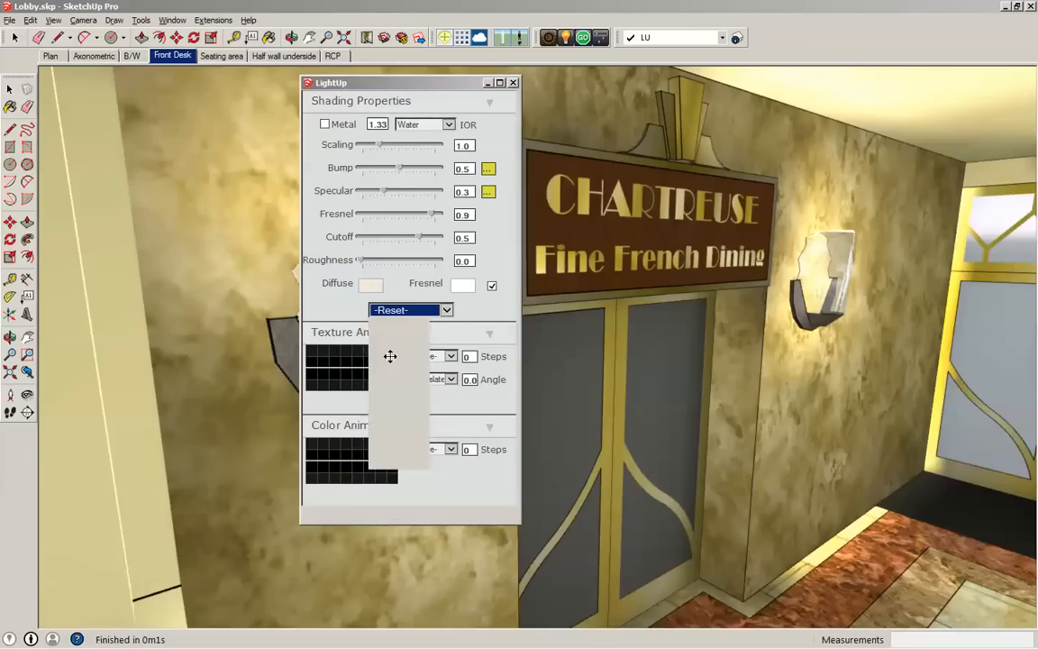
left_click(512, 82)
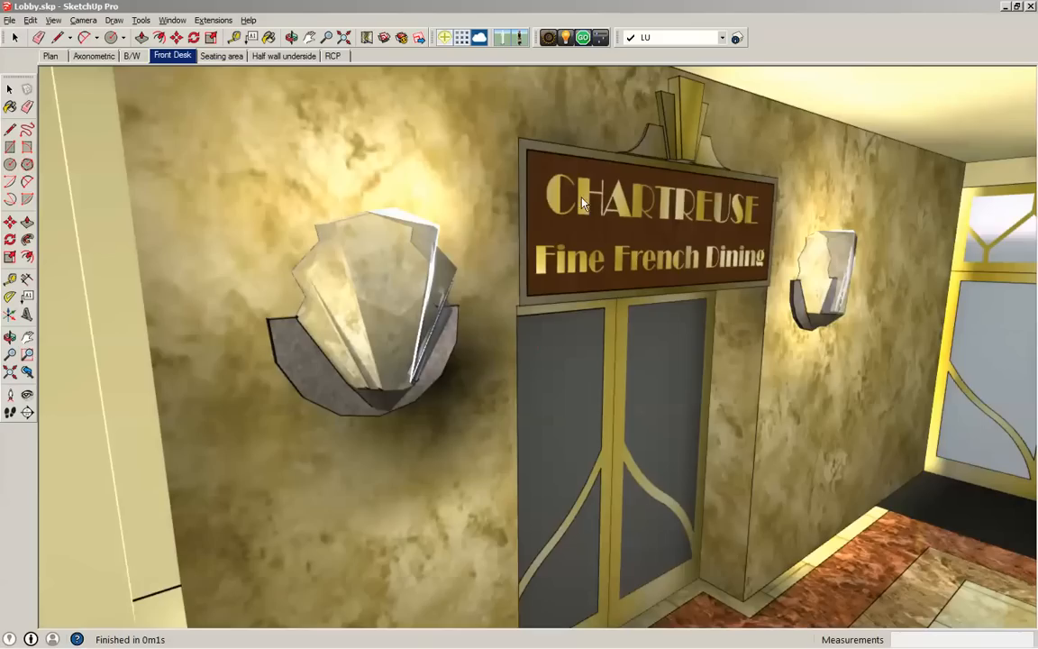
- Apply the Copper shading preset to the gold metal material of the door frames and sign lettering
left_click(427, 310)
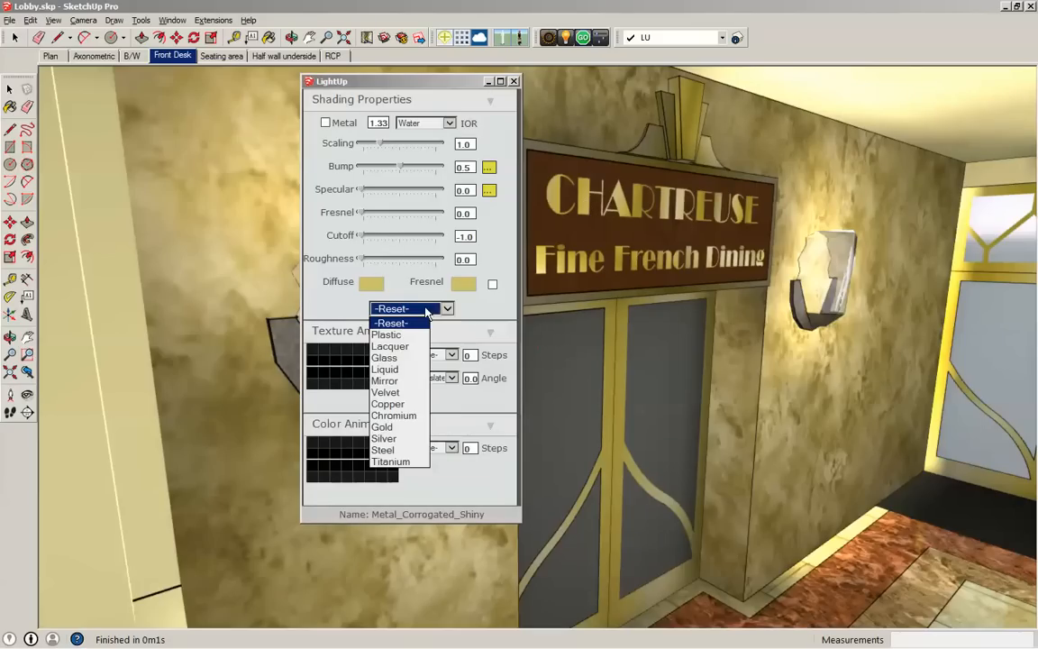
left_click(389, 404)
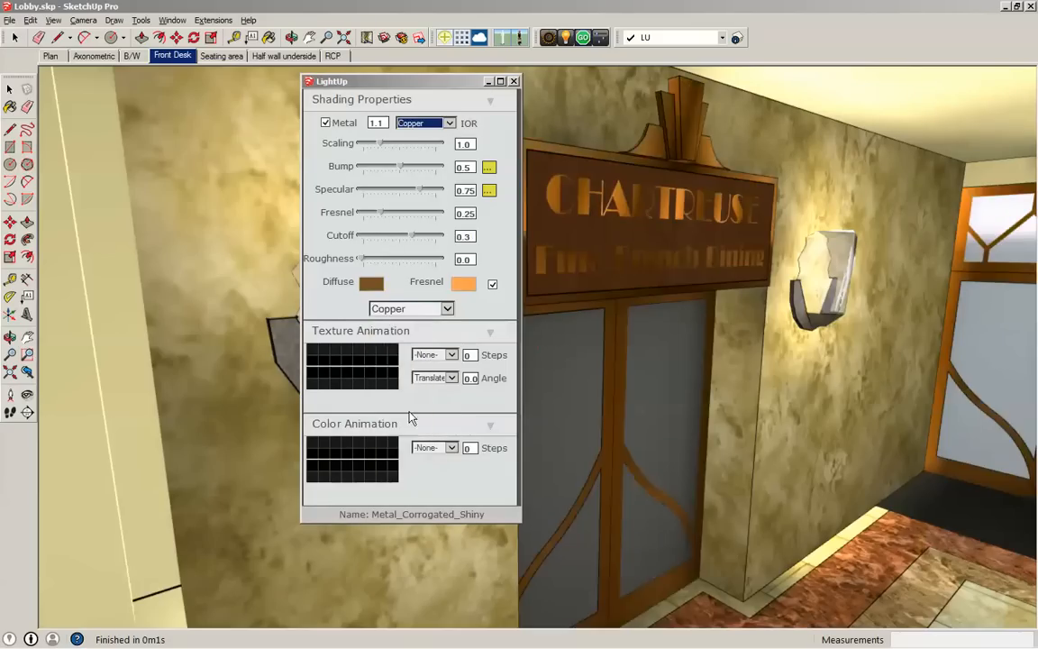
left_click(514, 81)
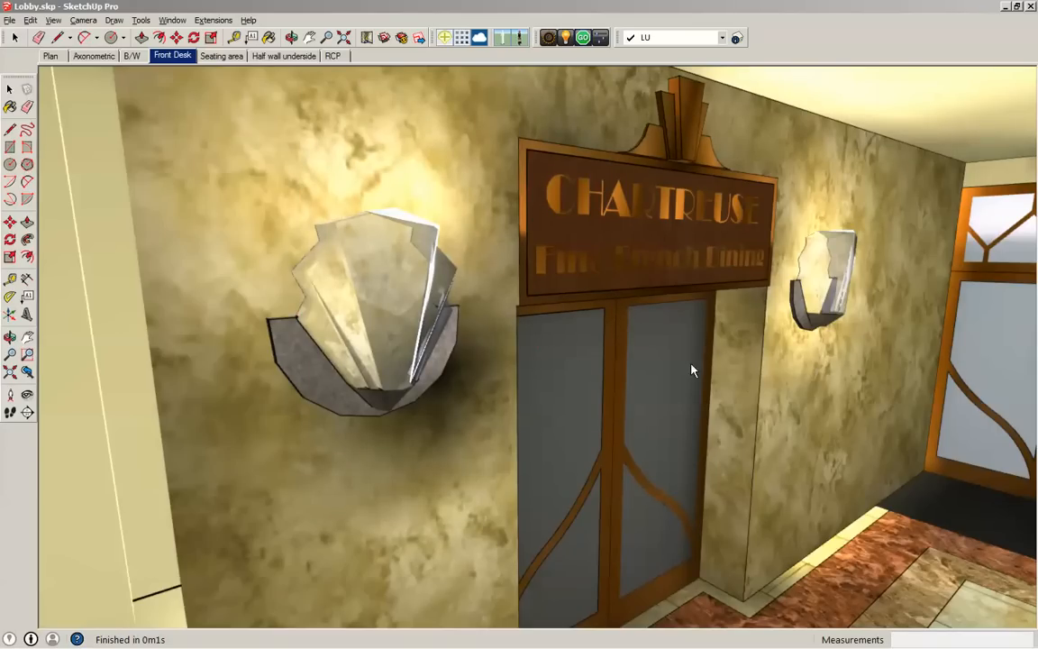
- Review the rendered restaurant entrance and the Front Desk and Seating area scenes
middle_click_drag(498, 352, 583, 393)
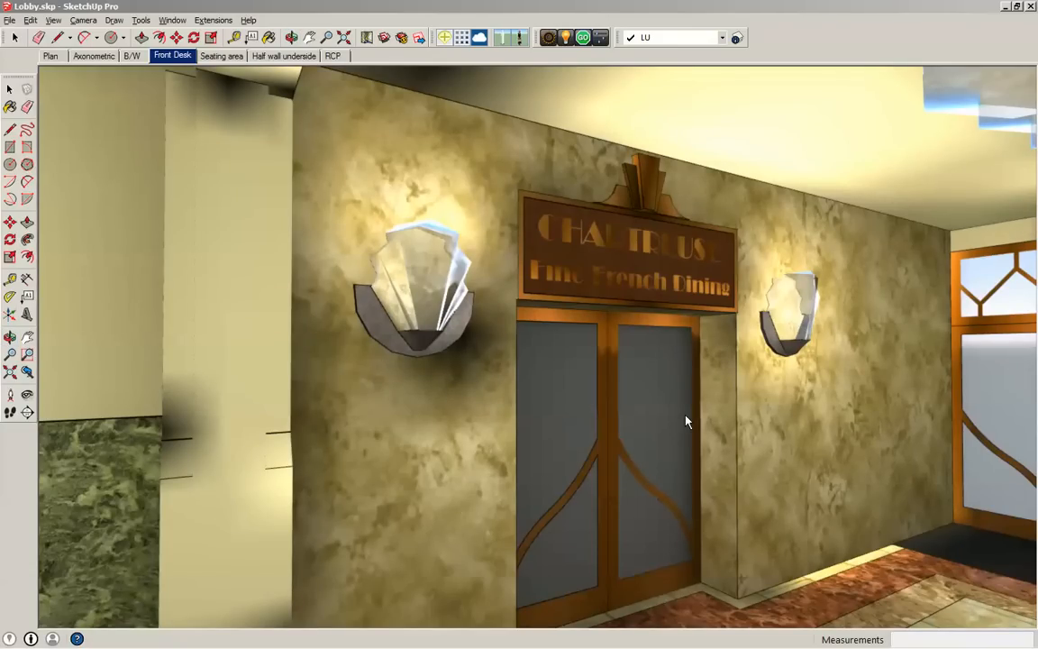
scroll(687, 421, "down", 4)
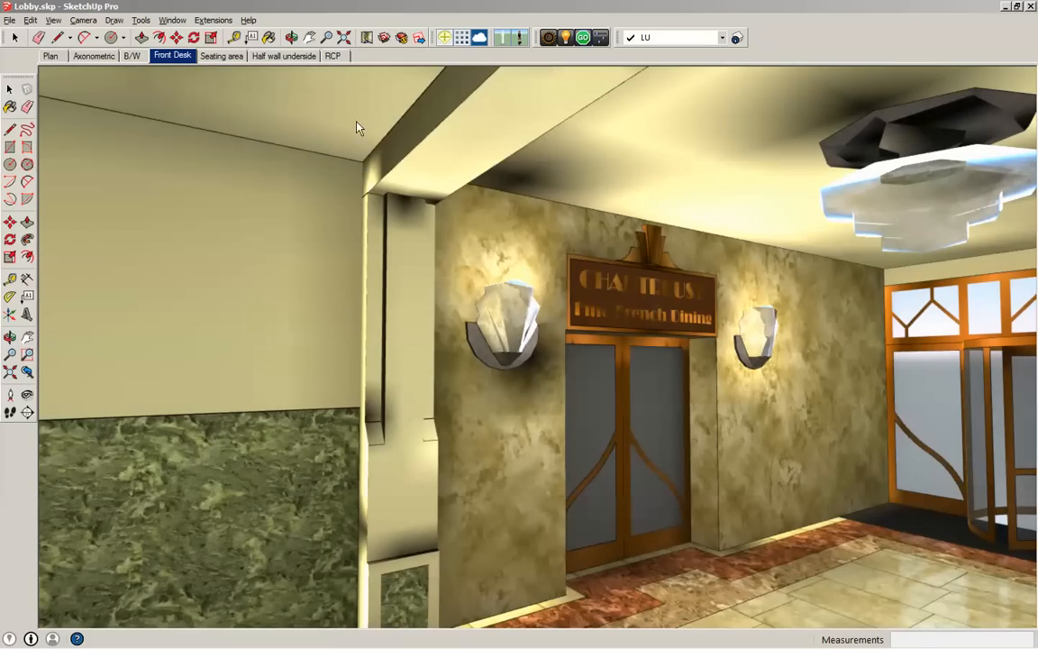
left_click(174, 56)
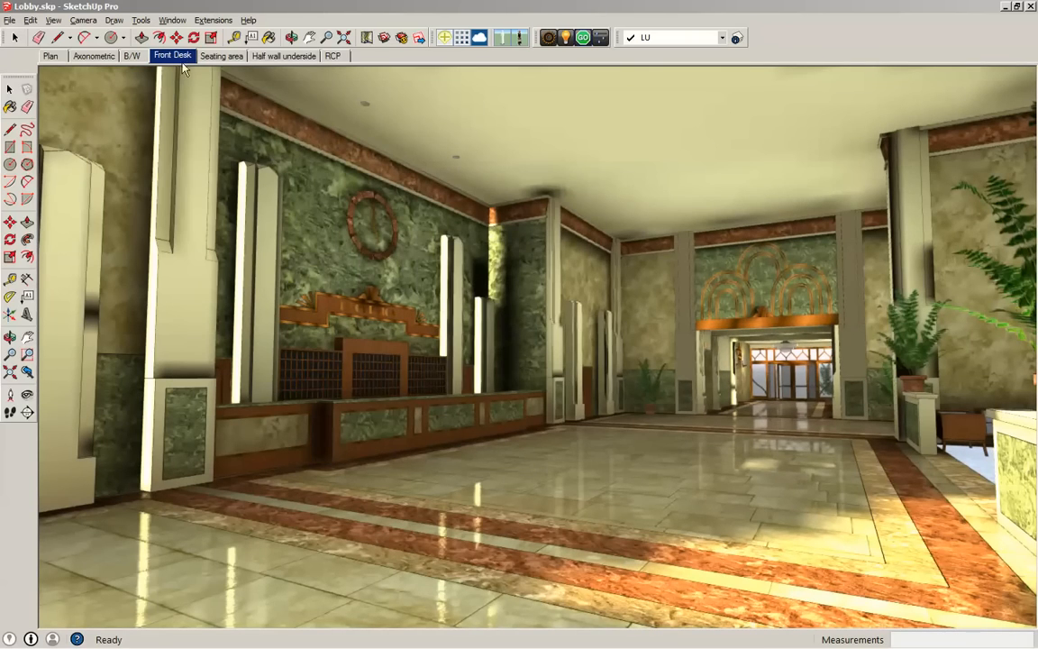
left_click(218, 56)
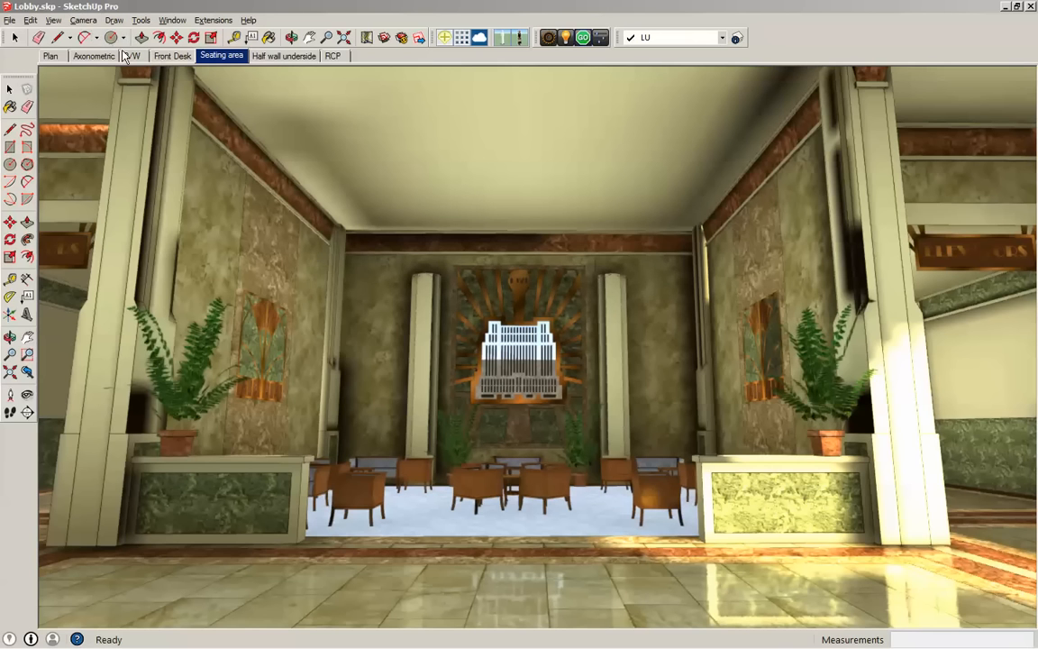
left_click(172, 55)
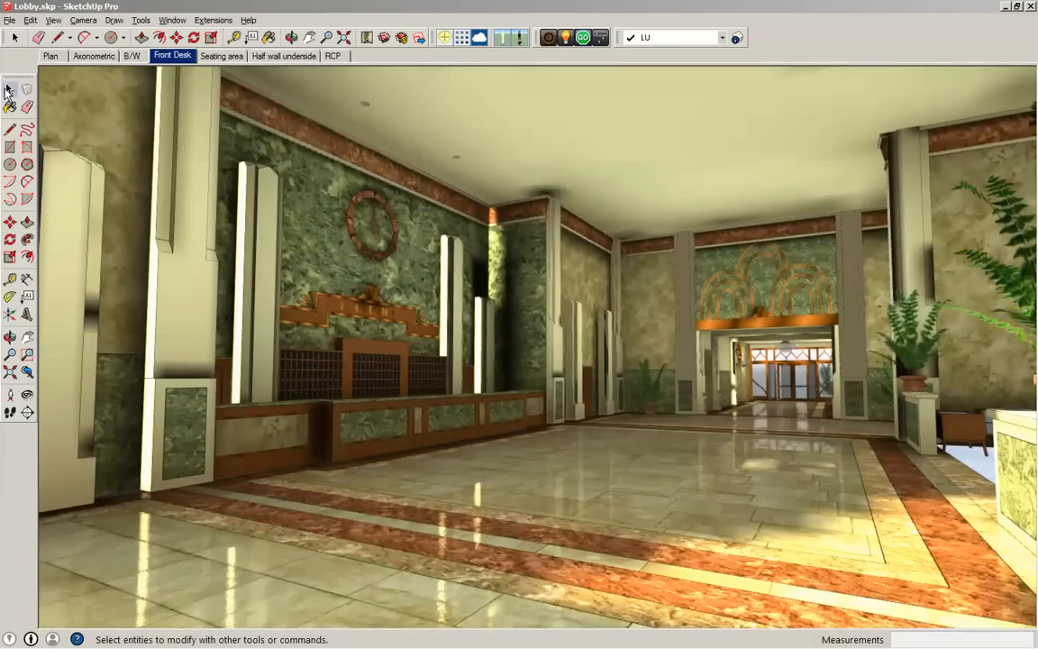
- Leave the render and place a light source on a recessed ceiling fixture above the reception desk
left_click(9, 89)
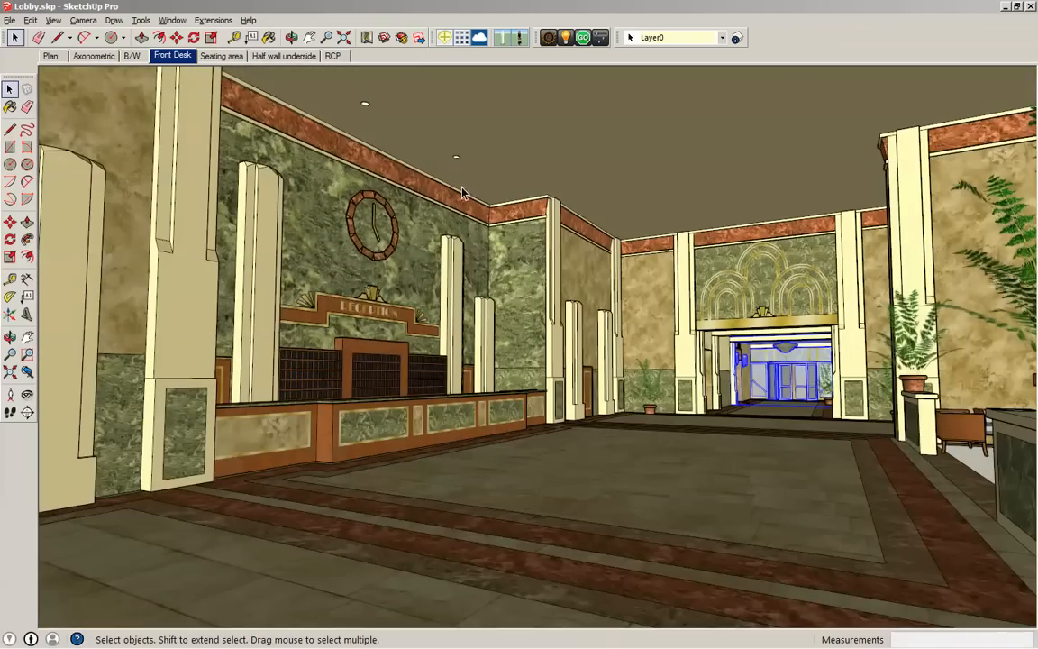
mouse_move(380, 128)
middle_mouse_down()
mouse_move(452, 180)
mouse_move(459, 227)
mouse_move(387, 194)
mouse_move(410, 192)
mouse_move(366, 139)
mouse_move(379, 126)
middle_mouse_up()
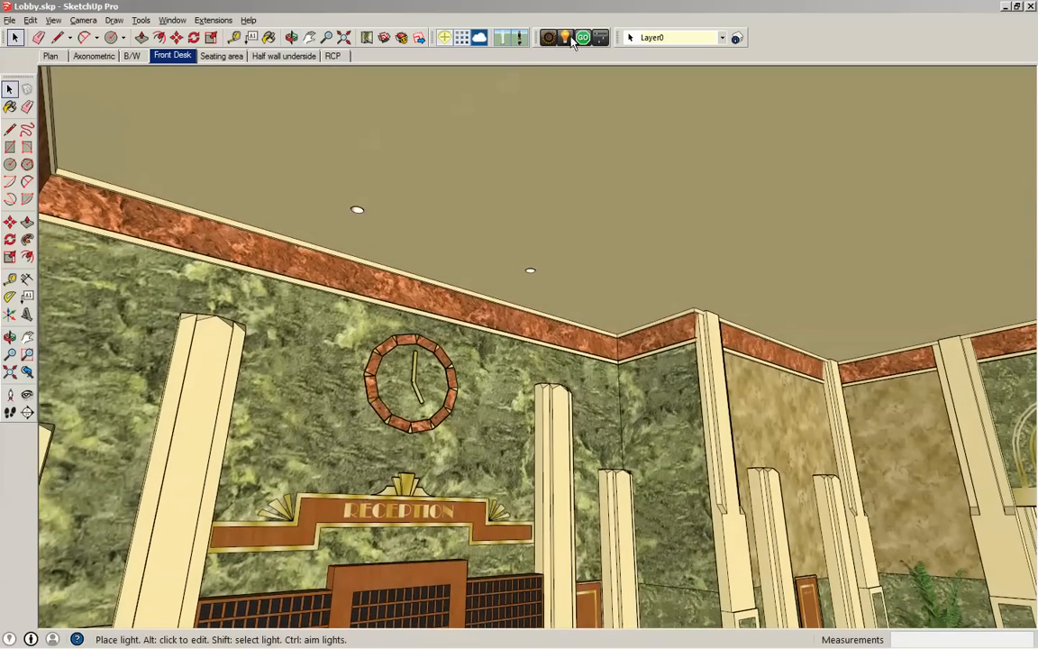
left_click(566, 38)
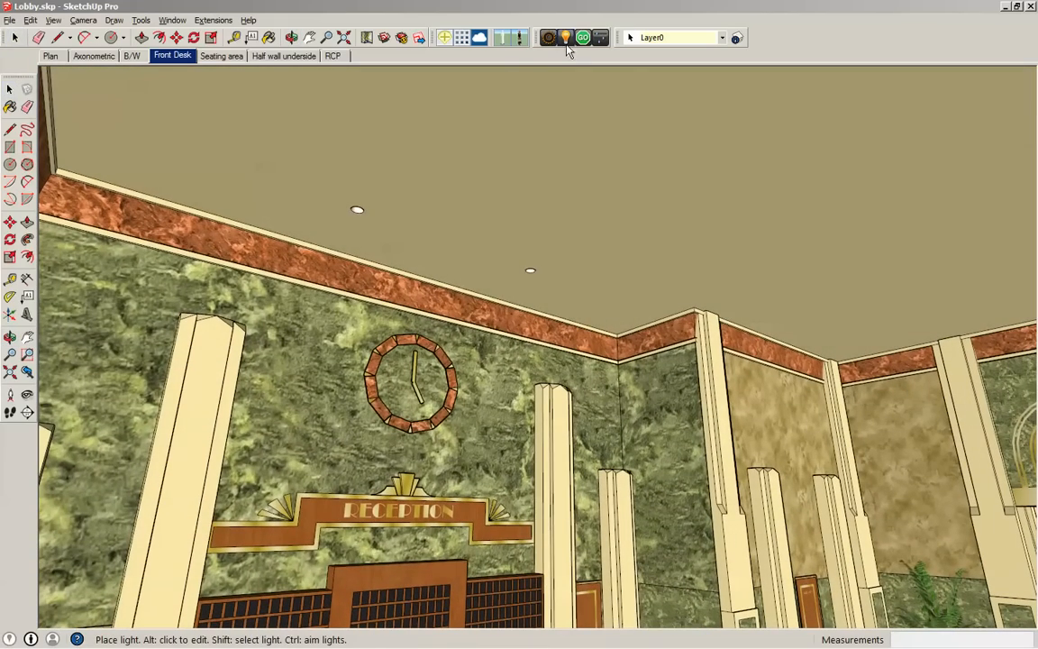
left_click(357, 210)
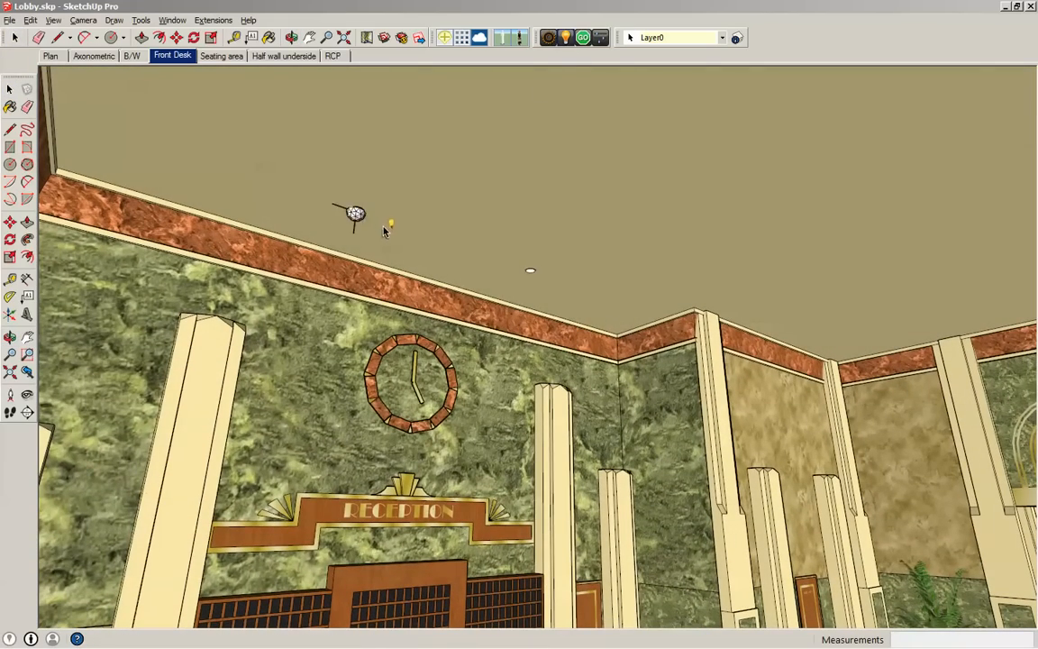
scroll(384, 225, "up", 3)
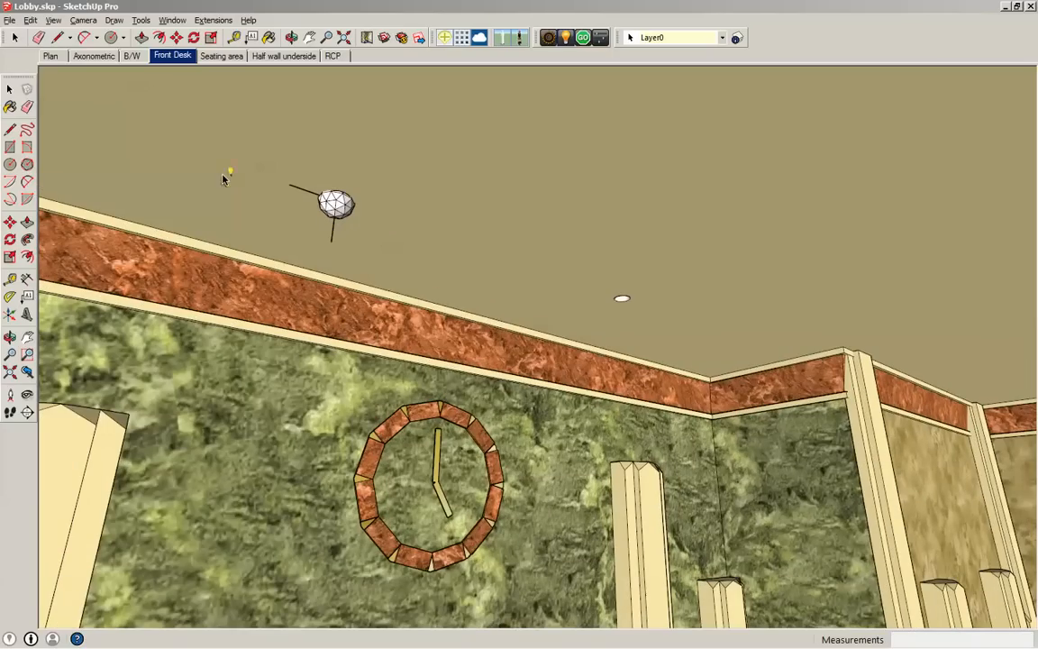
- Select the new ceiling light and open its light properties
left_click(9, 88)
left_click(343, 207)
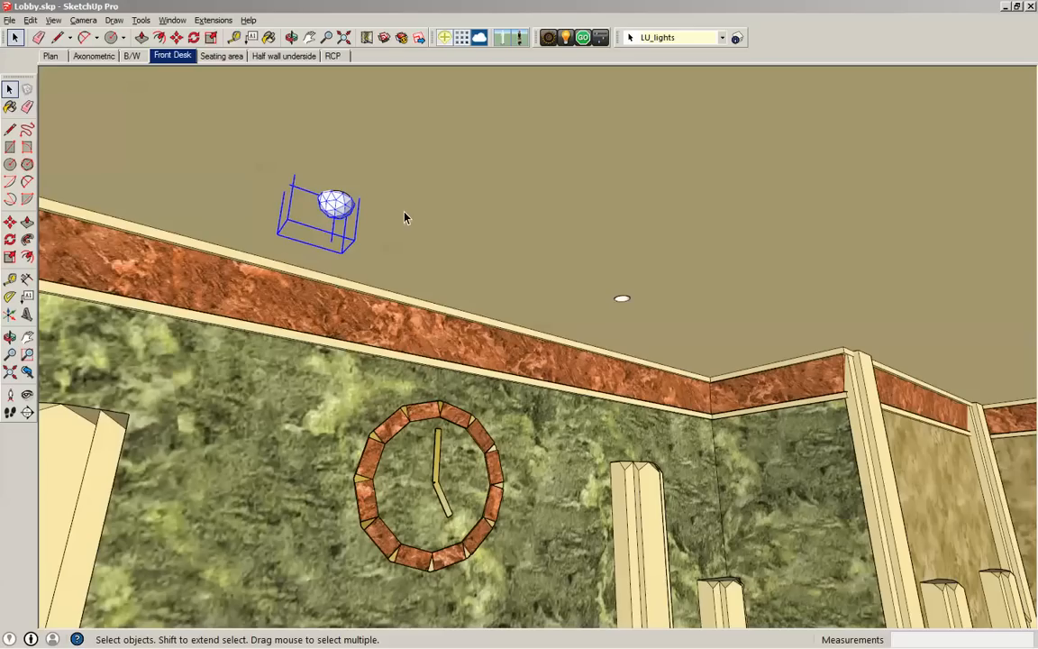
left_click(622, 302)
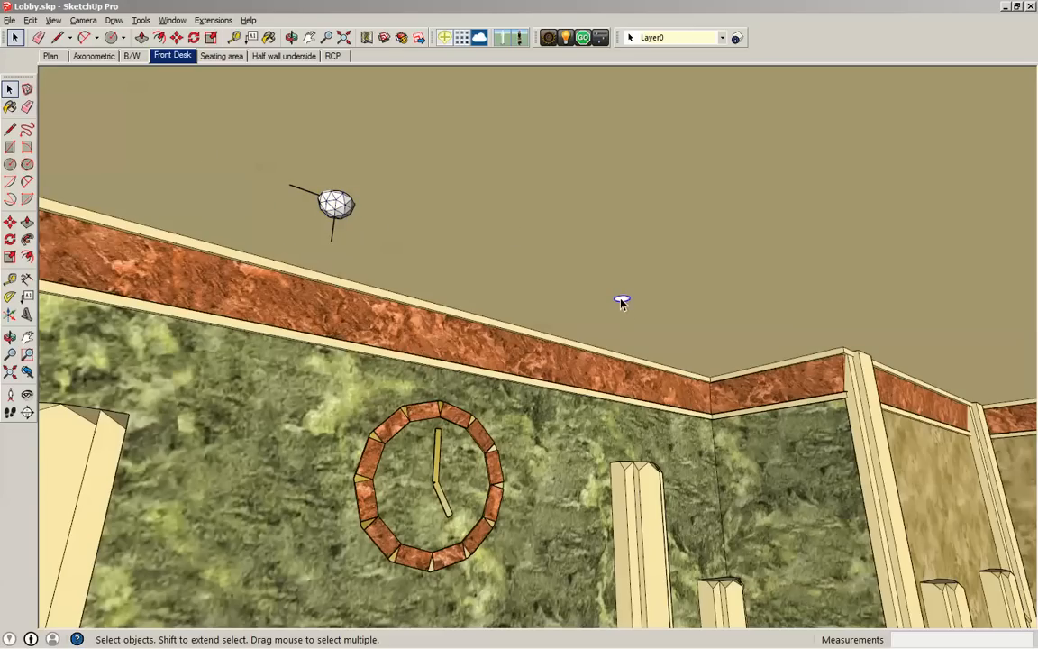
left_click(333, 210)
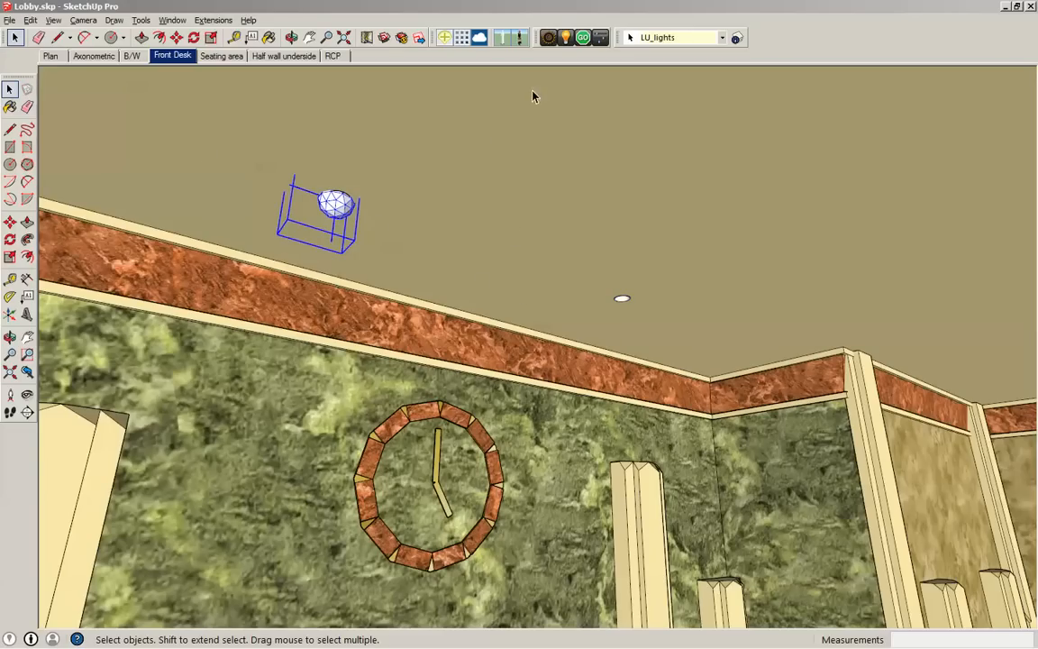
left_click(566, 37)
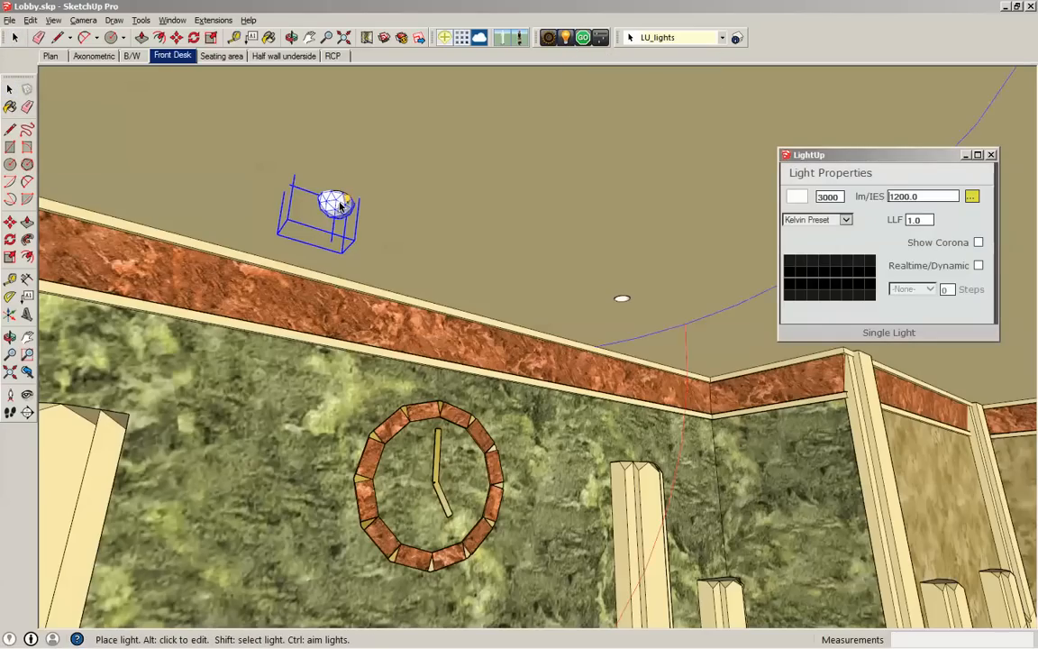
left_click_drag(670, 144, 474, 116)
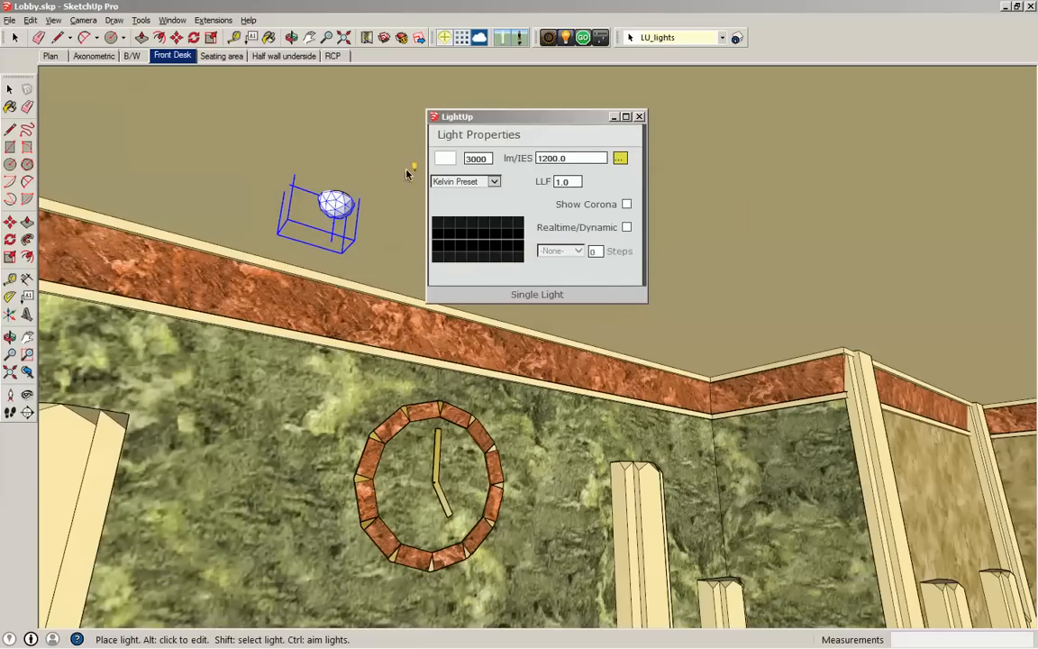
- Browse the Philips IES files and assign ColorGraze_Powercore_10x60_2.ies to the selected ceiling light
left_click(619, 159)
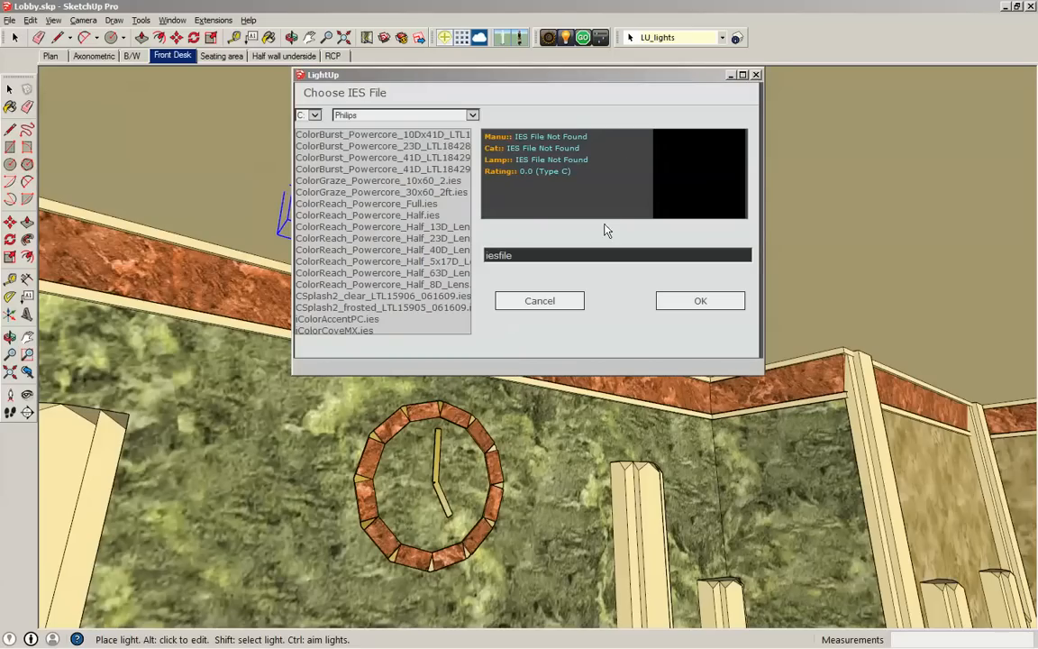
left_click(364, 135)
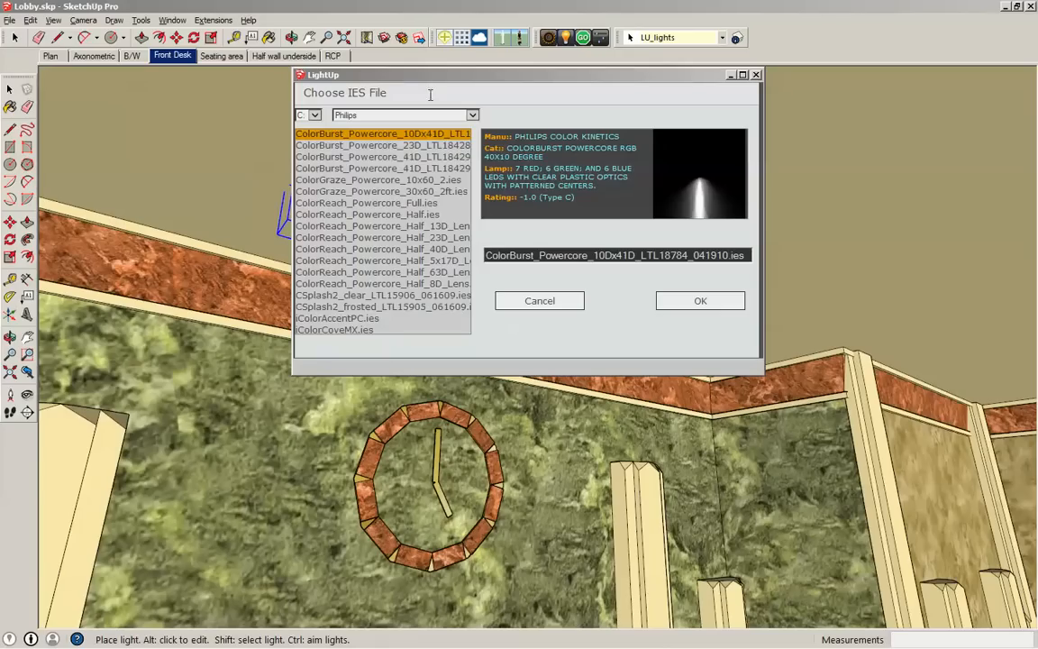
scroll(459, 180, "down", 1)
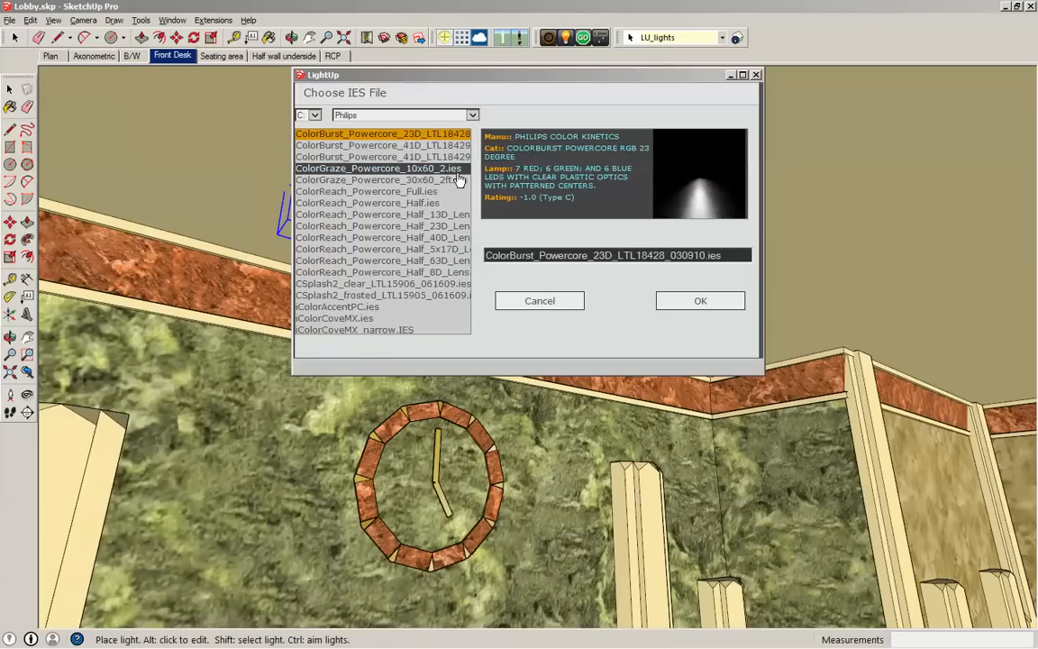
scroll(458, 180, "down", 2)
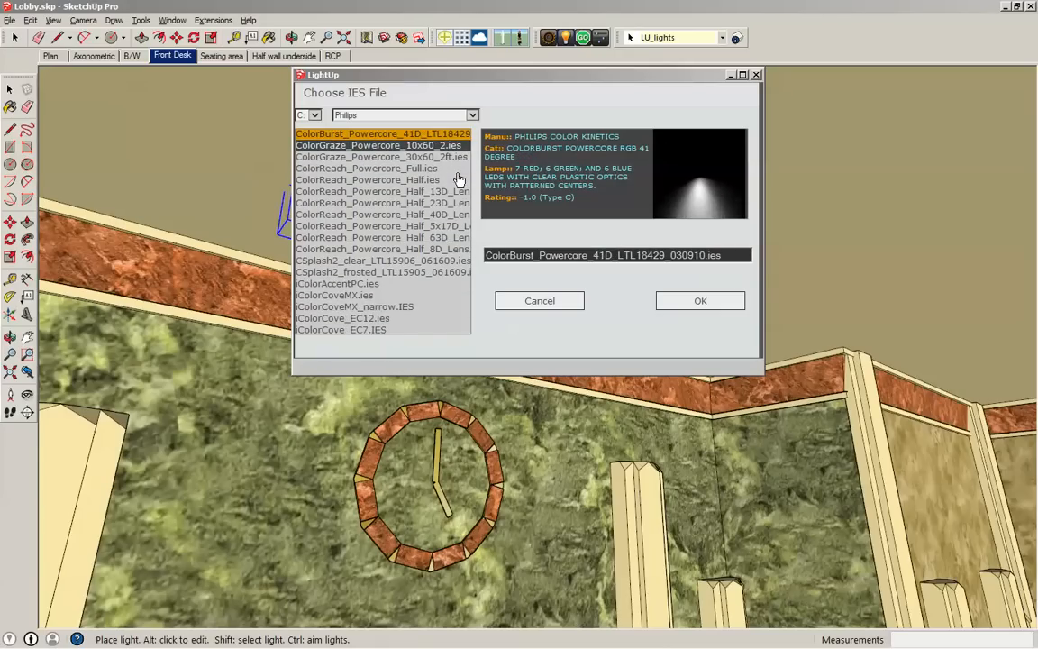
scroll(458, 181, "down", 1)
scroll(459, 180, "up", 1)
scroll(458, 181, "down", 1)
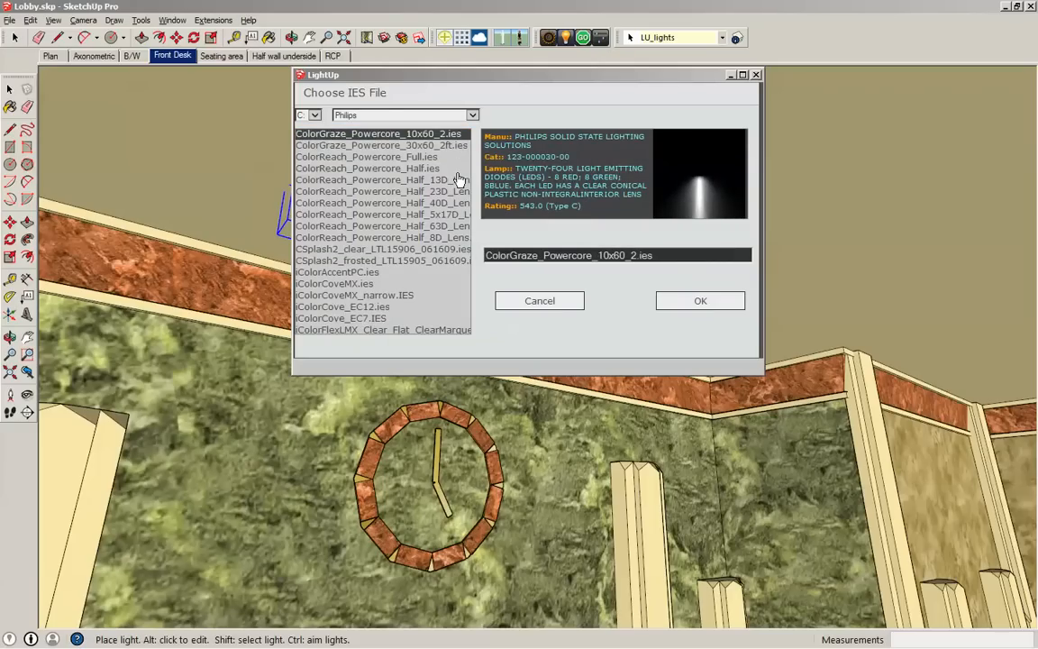
left_click(405, 146)
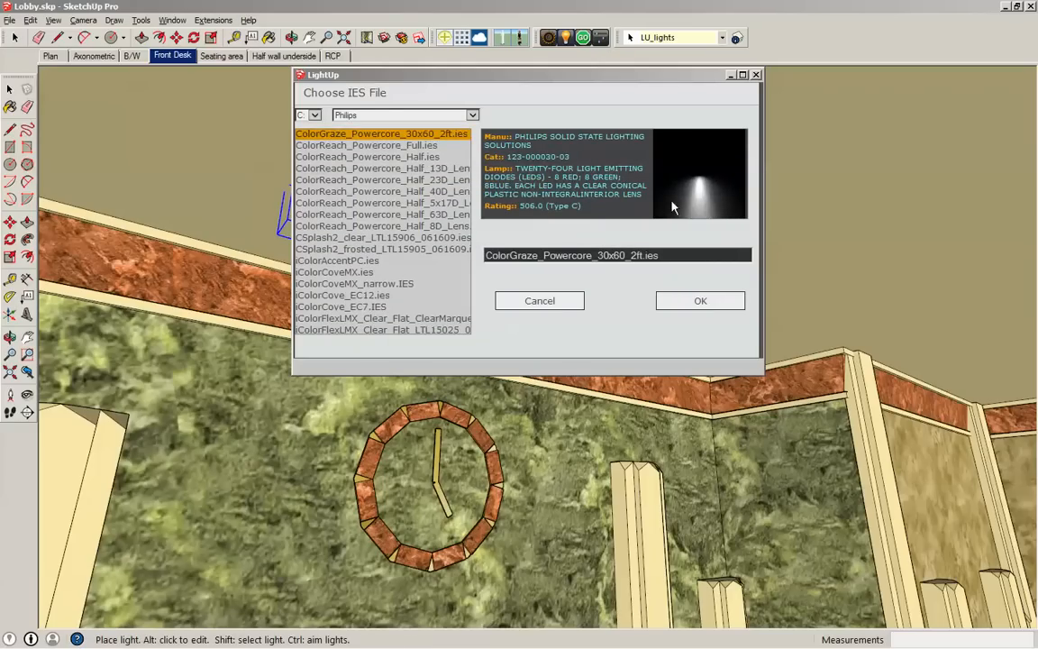
scroll(678, 196, "down", 1)
scroll(692, 212, "up", 2)
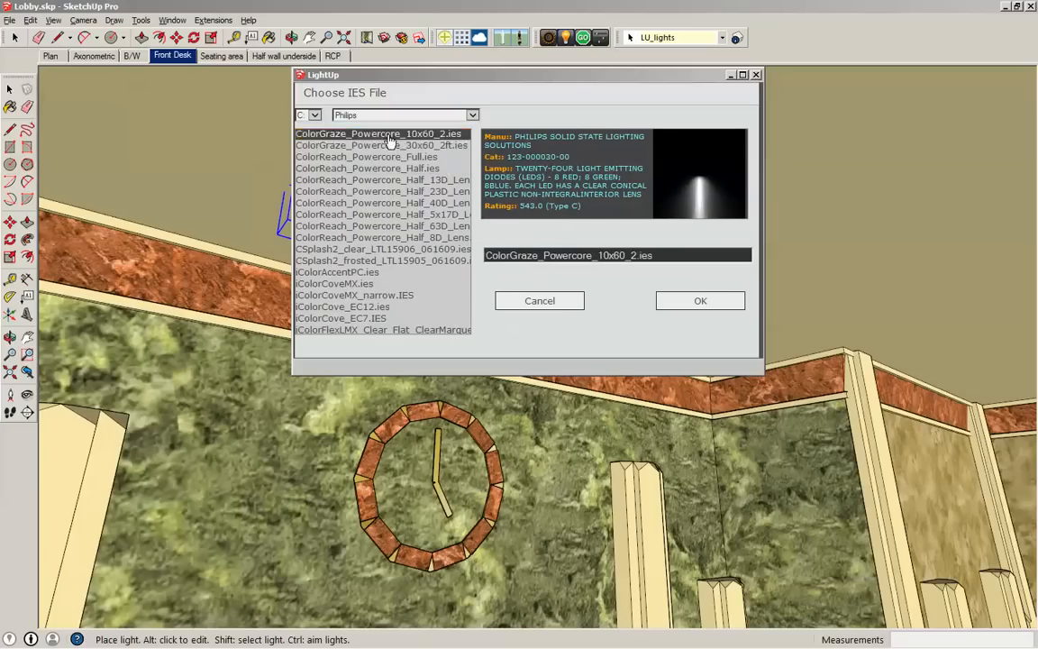
left_click(680, 307)
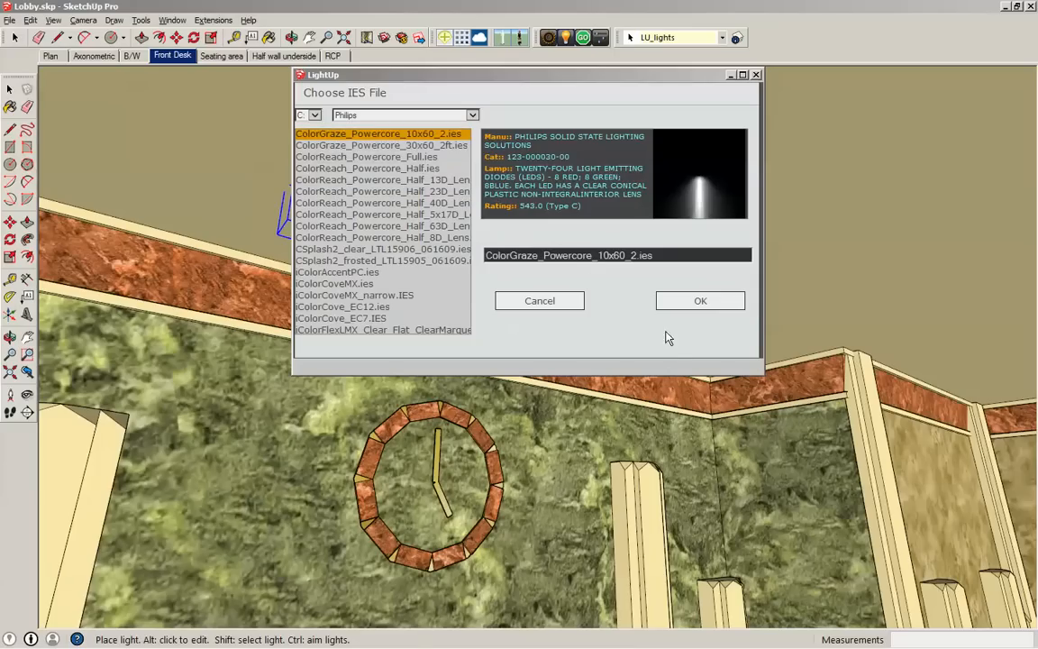
left_click(694, 300)
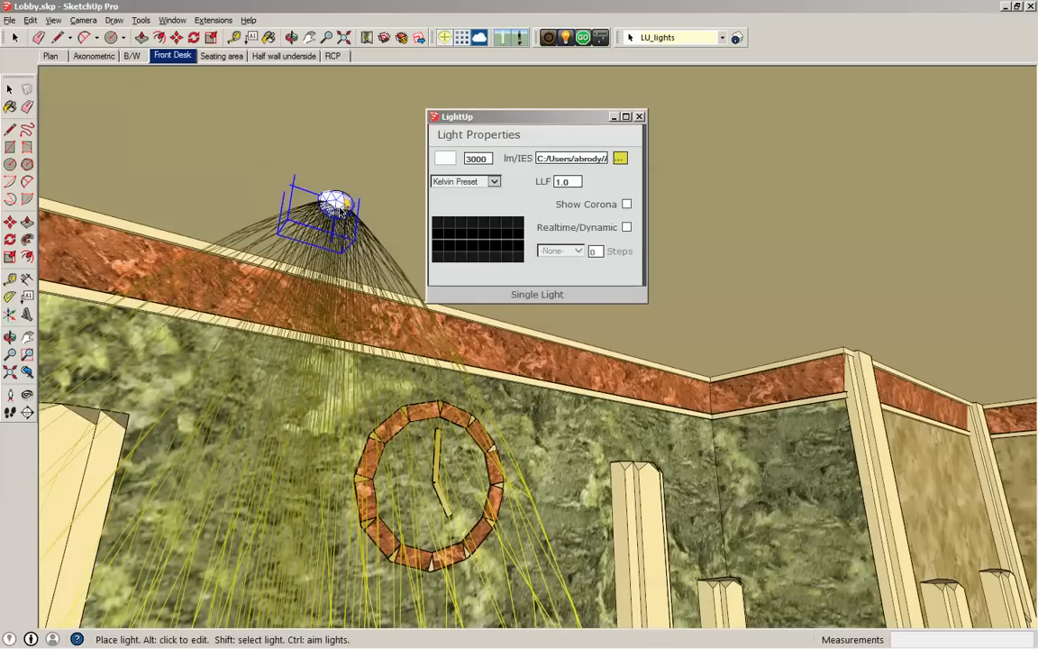
- Assign the Philips IES file ColorReach_Powercore_Half_8D_Lens.ies to the ceiling light above the reception desk
left_click(620, 157)
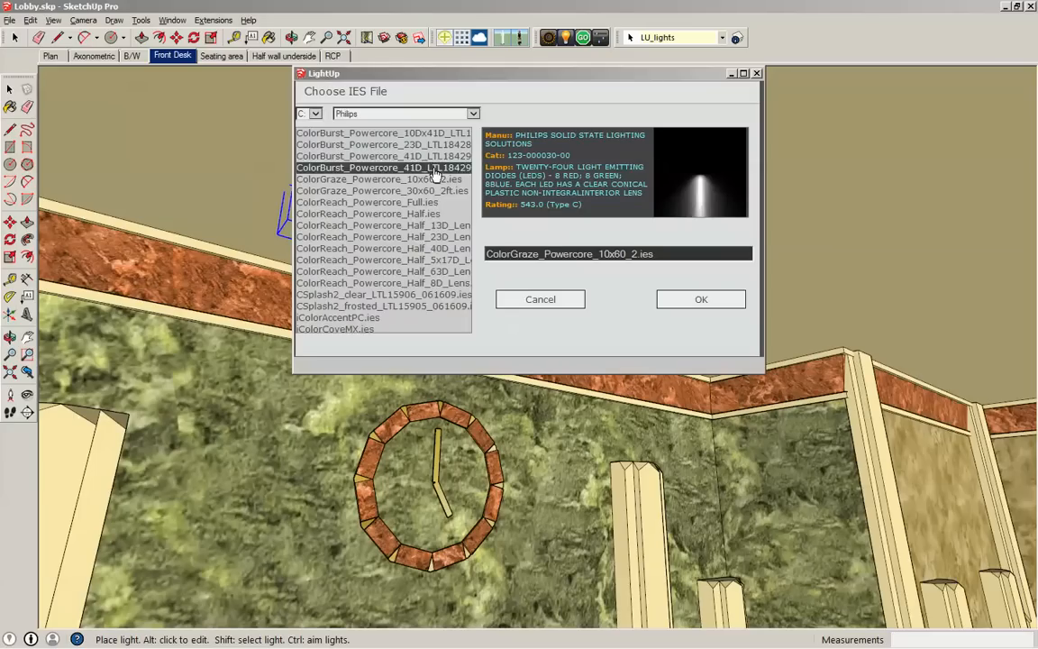
scroll(399, 220, "down", 2)
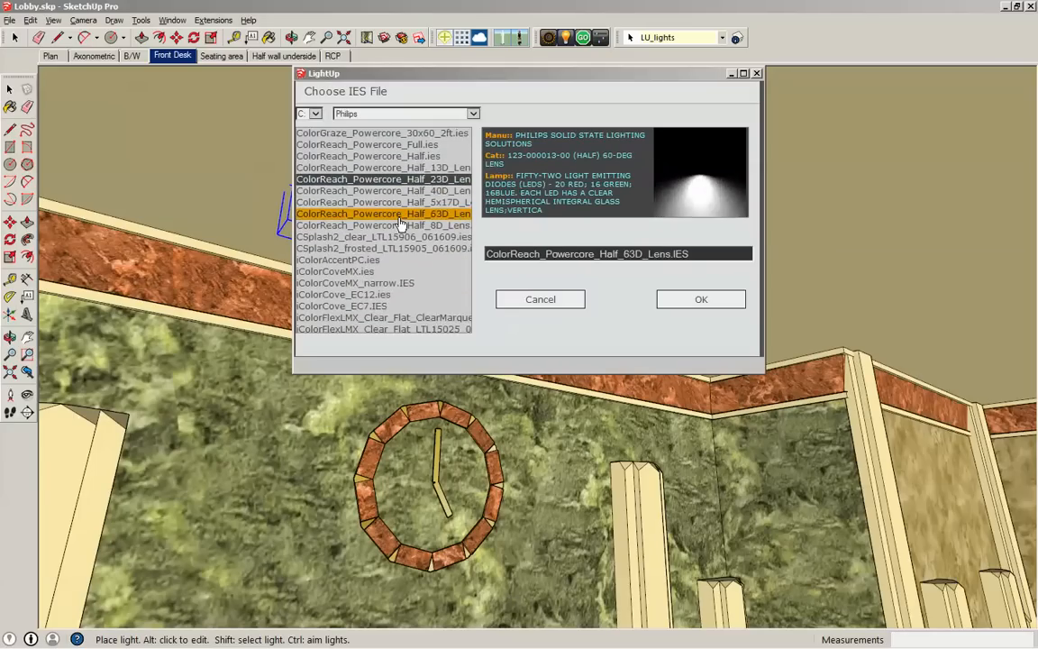
scroll(399, 221, "down", 1)
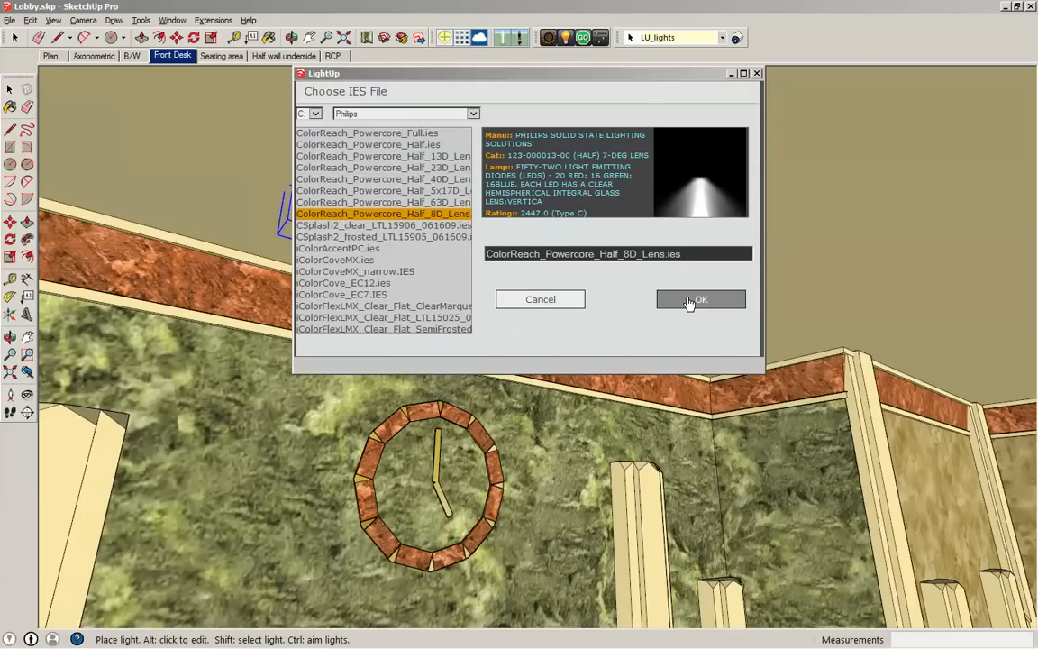
left_click(725, 299)
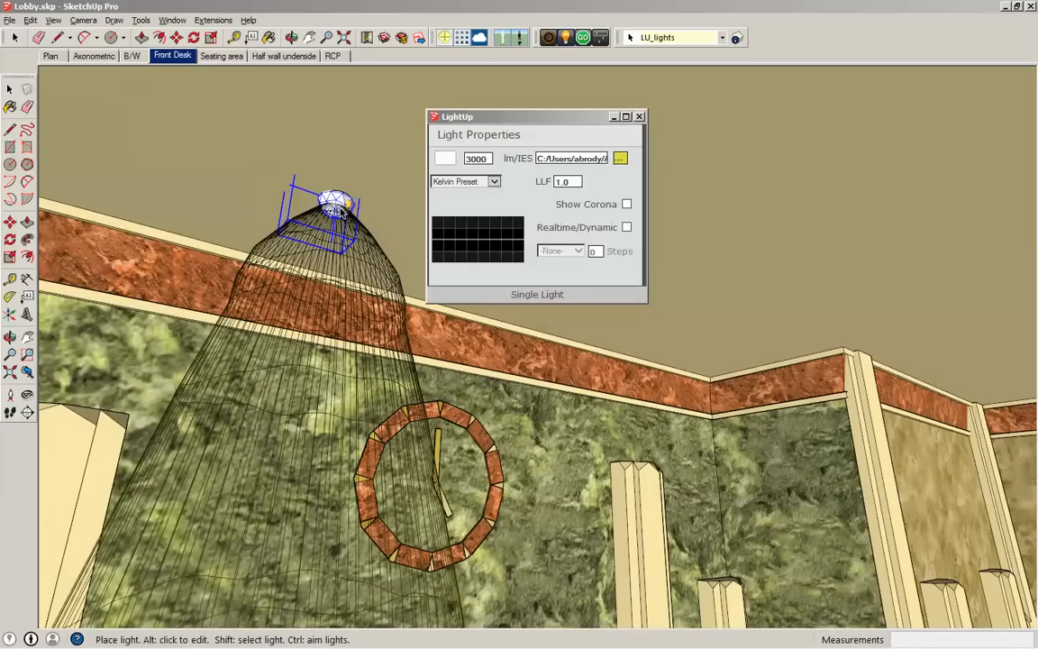
- Set the ceiling light's LLF to 10 and close its light properties
double_click(578, 182)
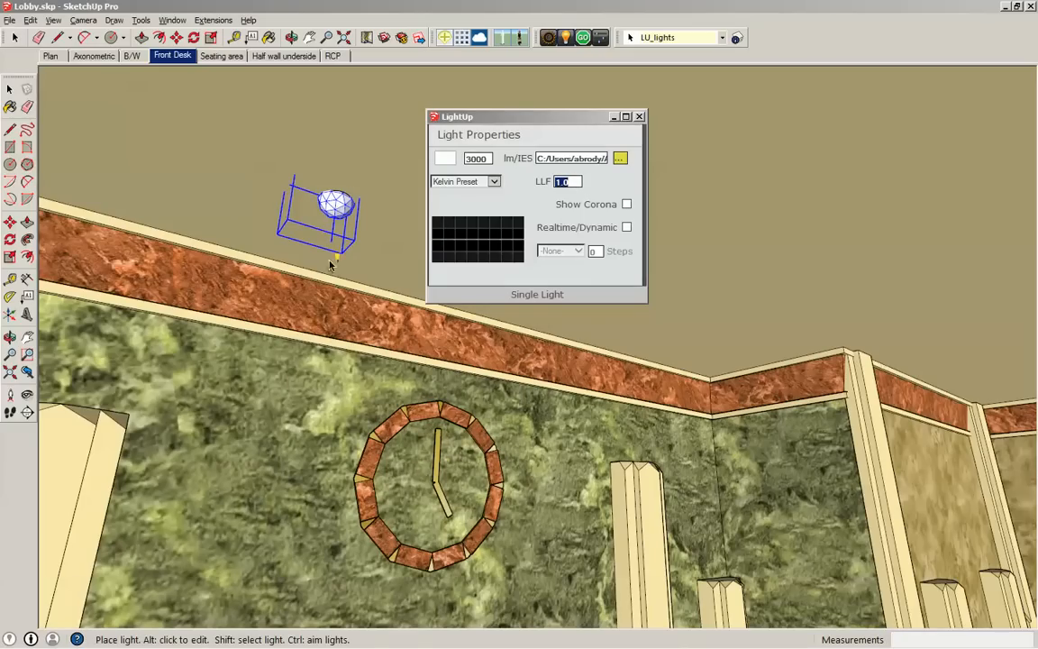
left_click(578, 181)
double_click(568, 181)
type("1")
mouse_move(334, 209)
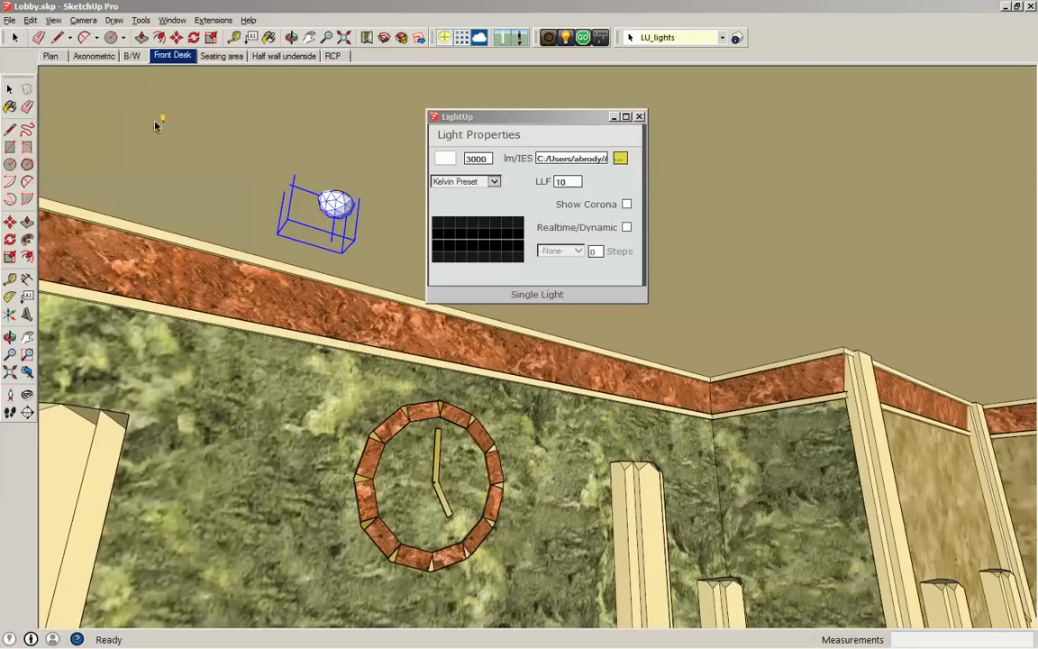
left_click(639, 116)
- Aim the ceiling light at the clock on the wall behind the reception desk
left_click(565, 37)
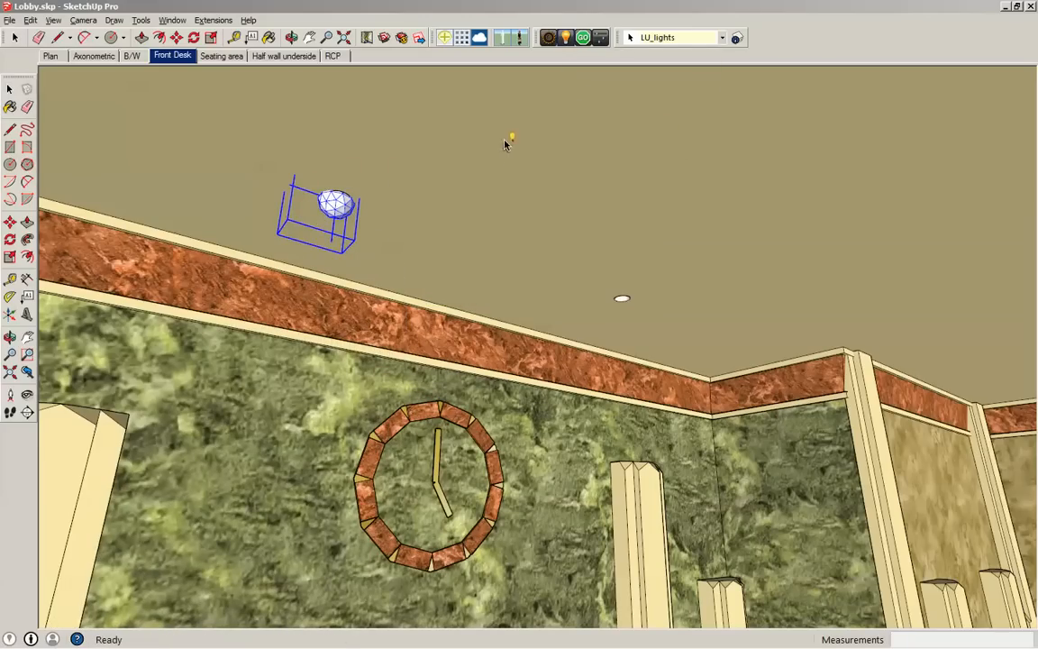
key("space")
left_click(510, 162)
left_click(566, 38)
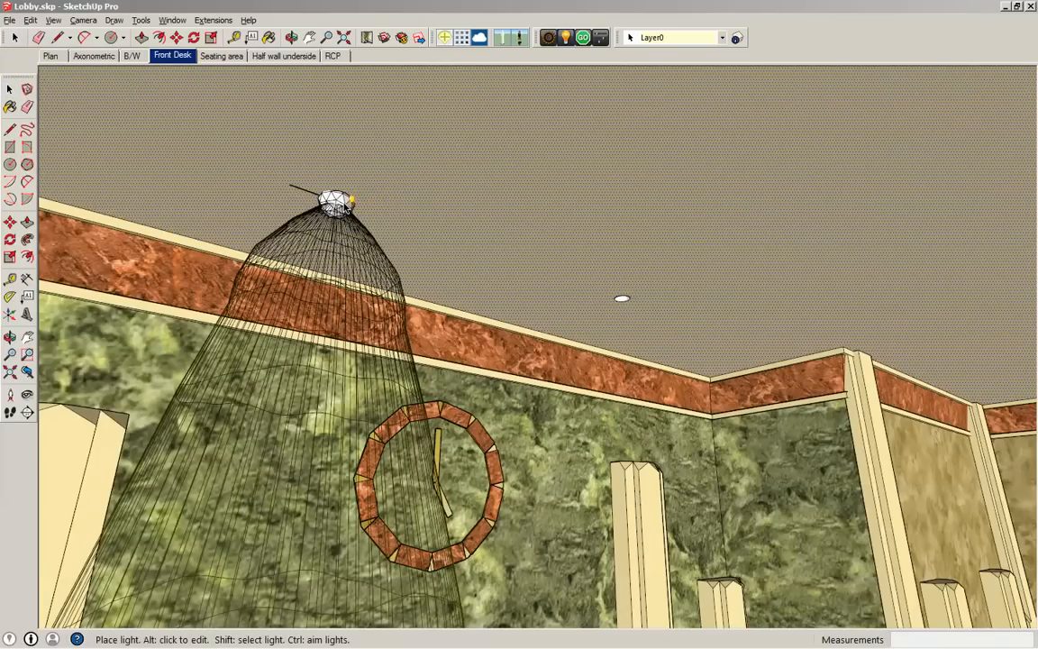
left_click(337, 203, "alt")
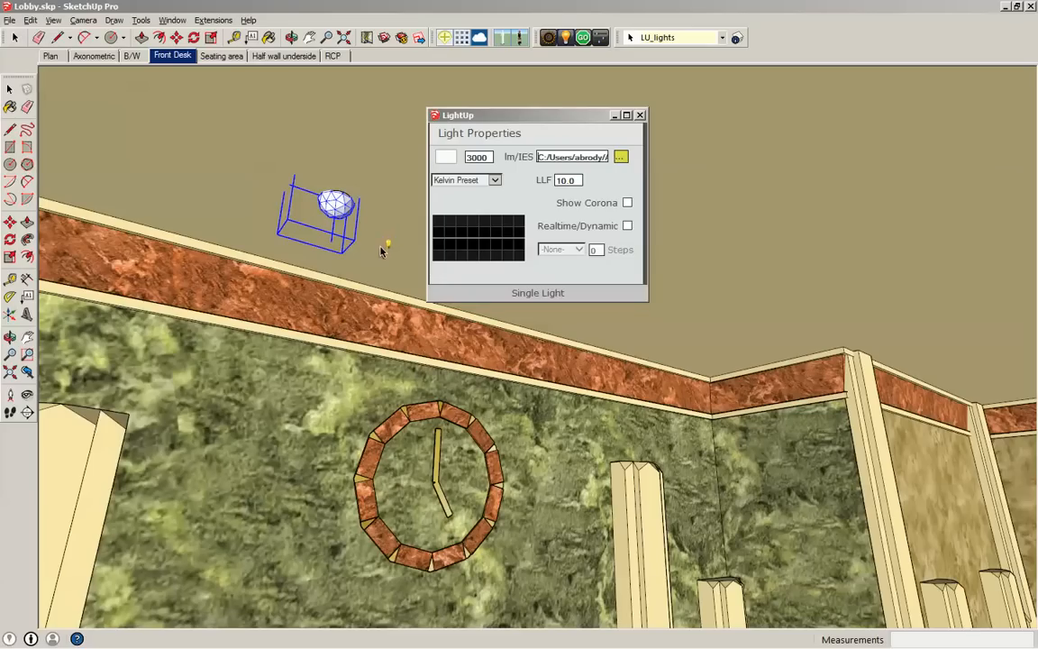
left_click_drag(380, 373, 433, 467)
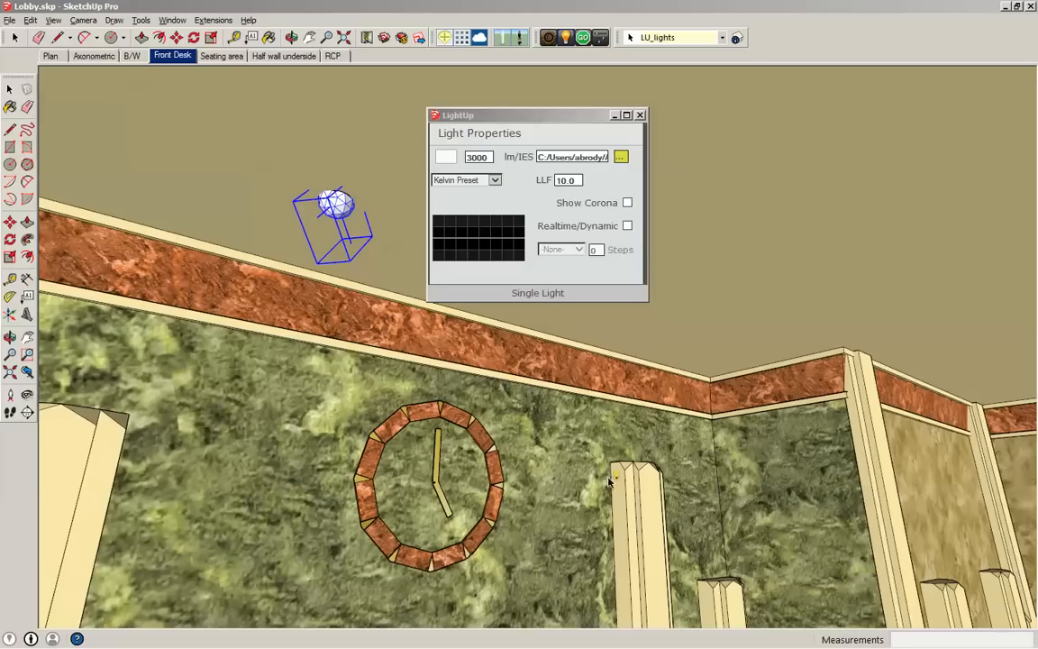
left_click(639, 115)
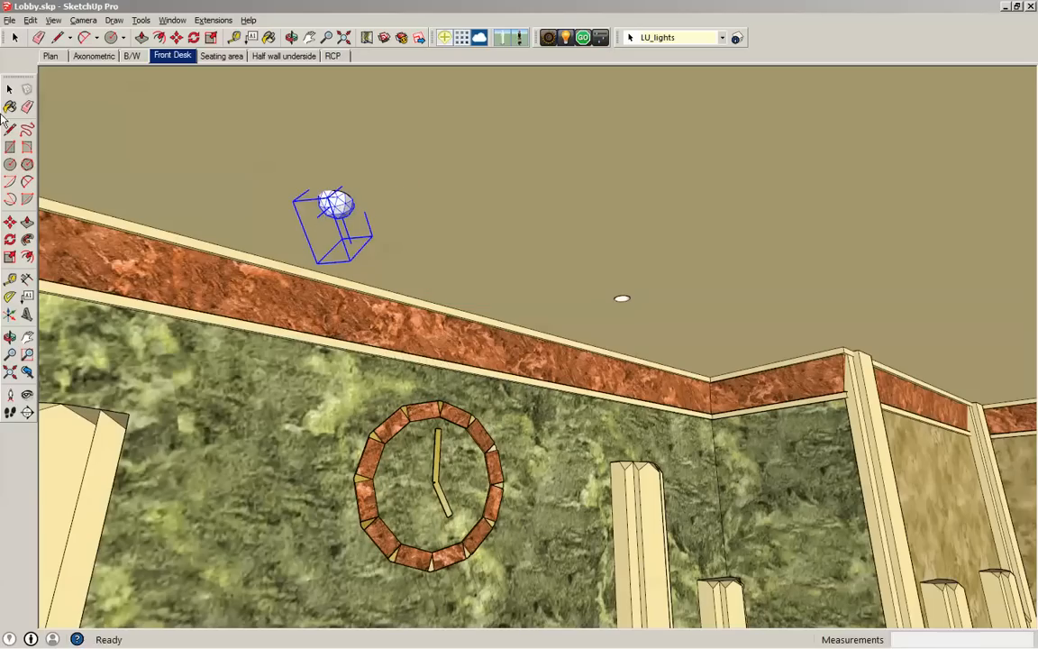
left_click(178, 38)
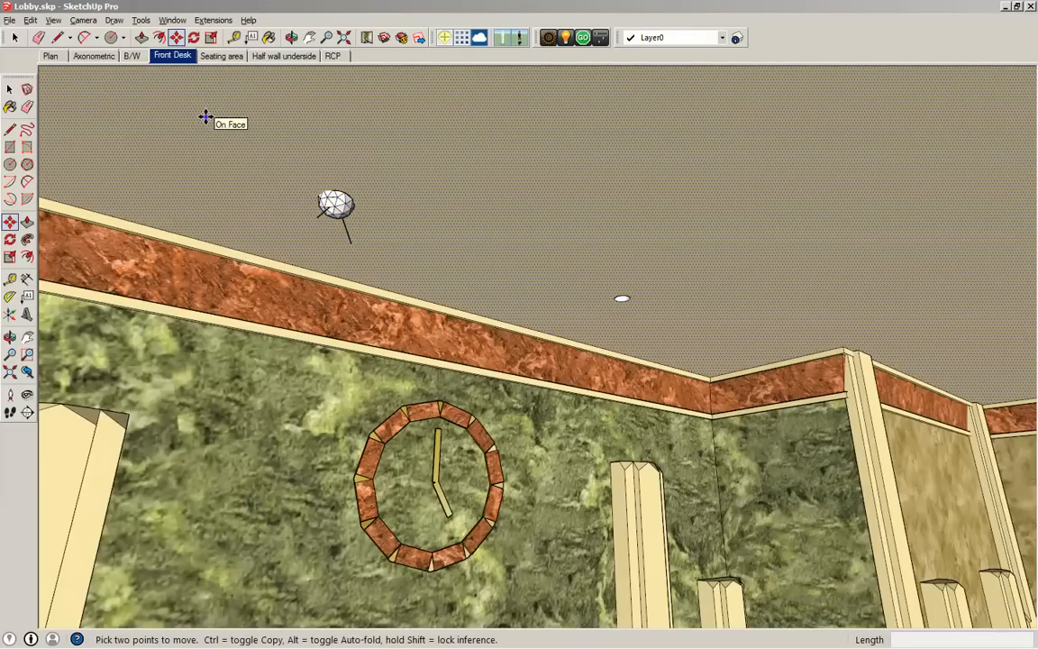
left_click(374, 182)
key("ctrl")
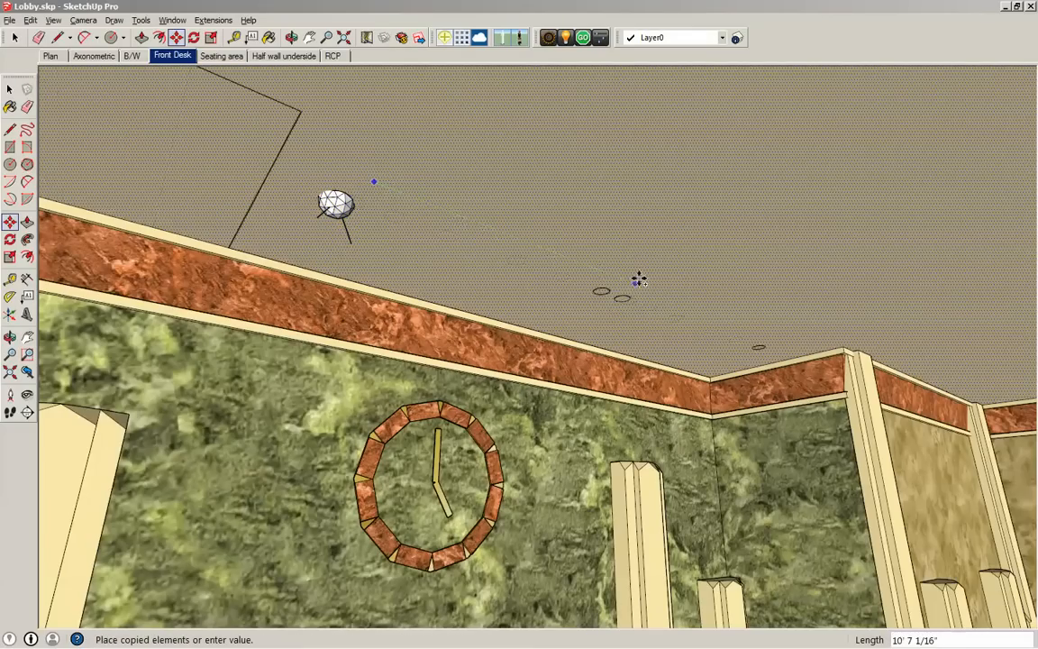
left_click(641, 281)
key("space")
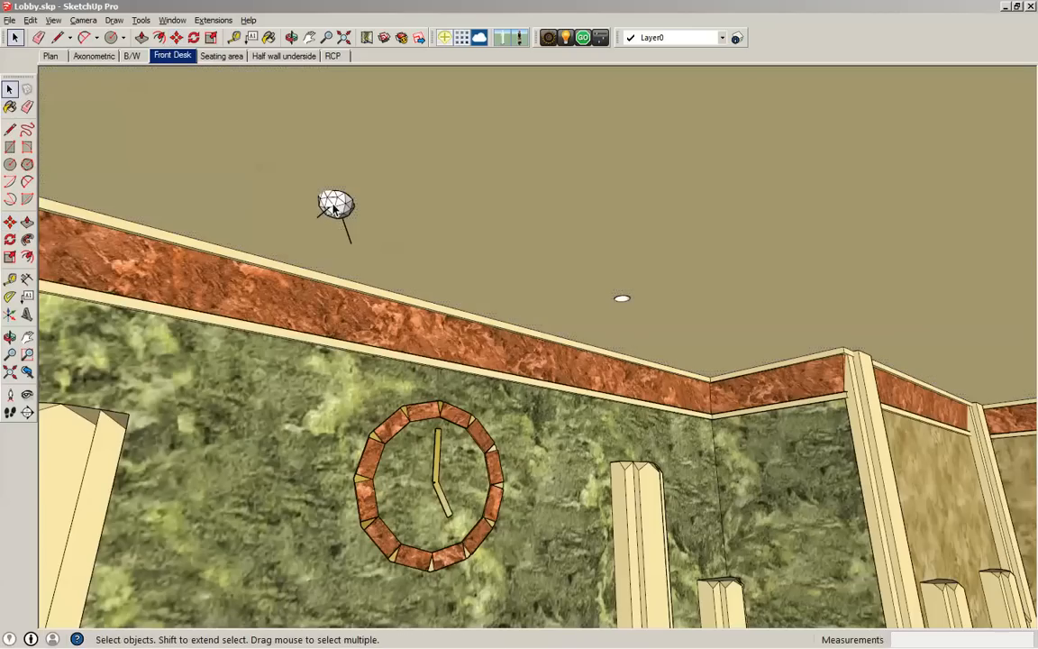
- Copy the aimed light about 11' 11" along the green axis to the neighbouring recessed ceiling fixture
left_click(341, 215)
key("m")
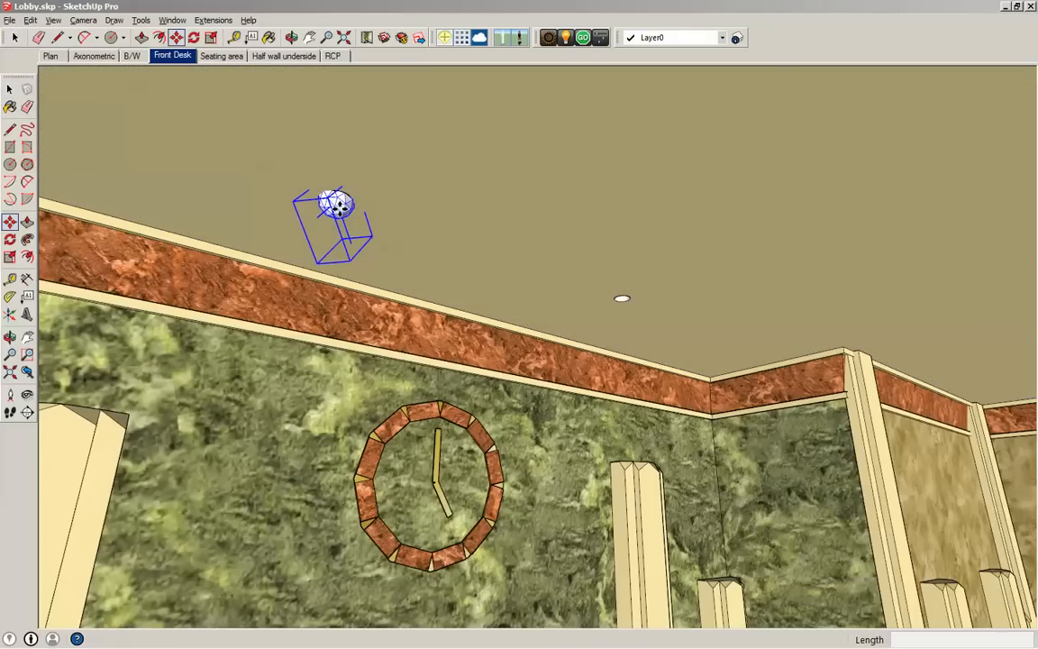
left_click(353, 159)
key("ctrl")
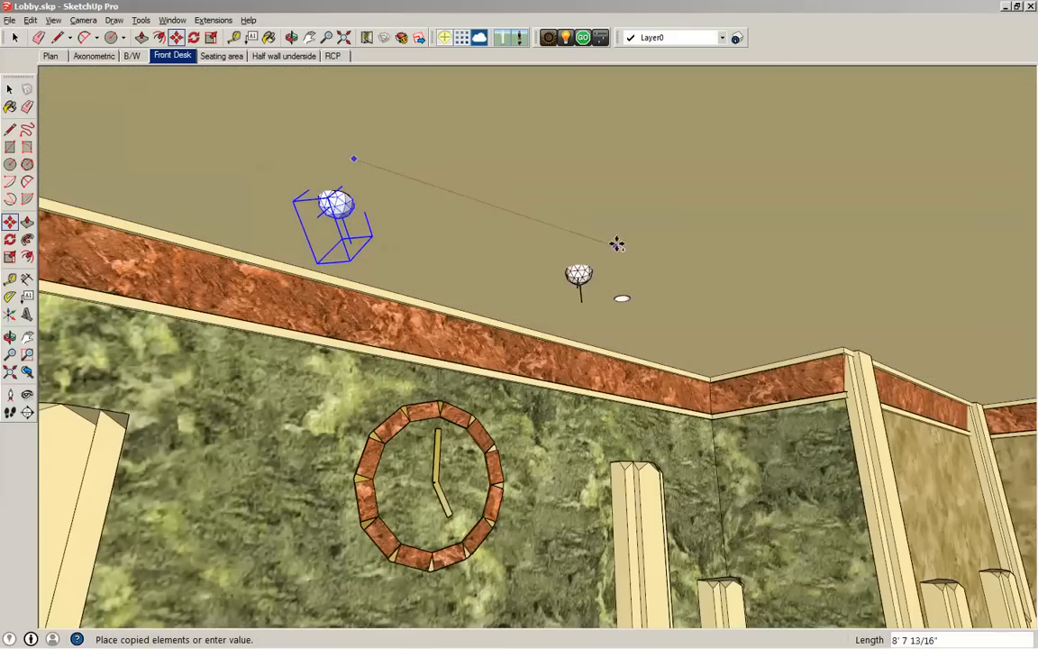
left_click(656, 284)
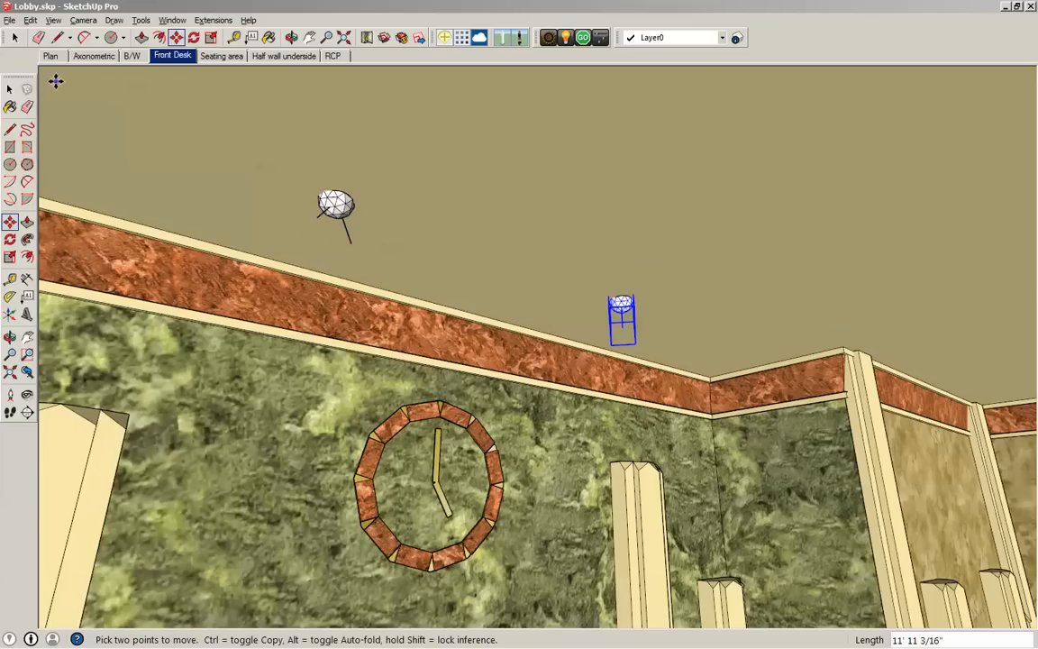
left_click(9, 87)
- Select both recessed ceiling lights and aim them together at the wall clock
left_click(567, 37)
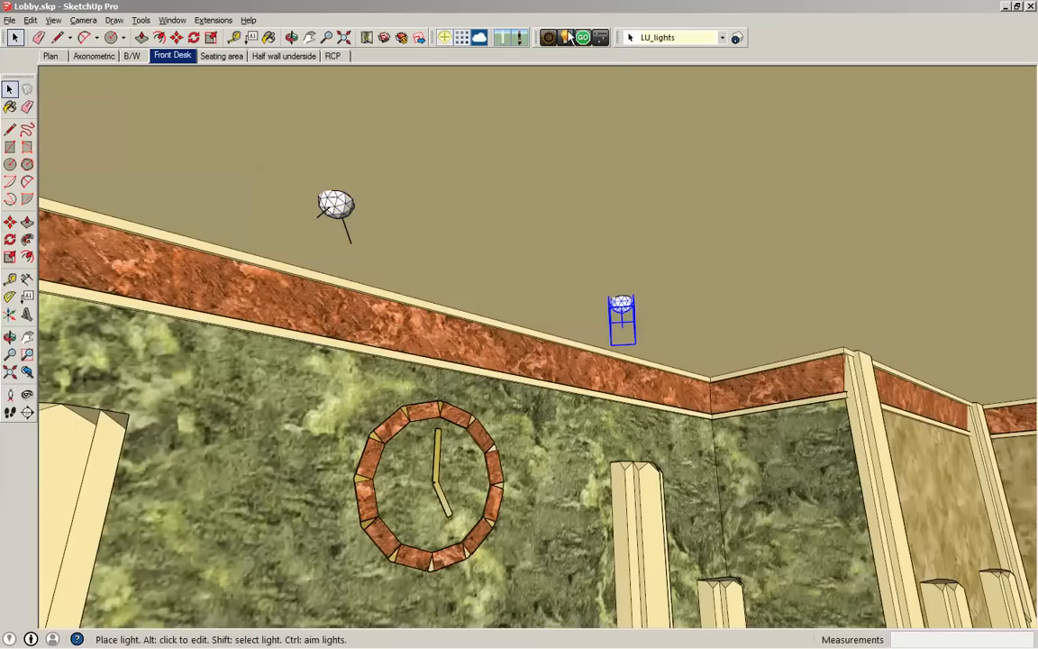
left_click(641, 113)
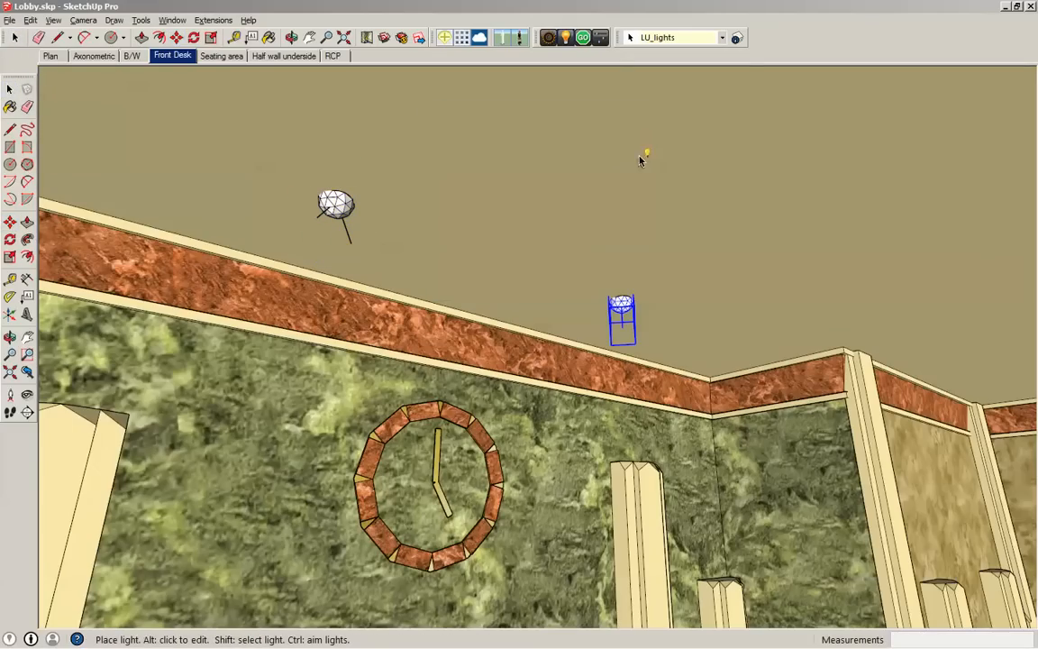
key("space")
left_click(649, 172)
left_click(549, 38)
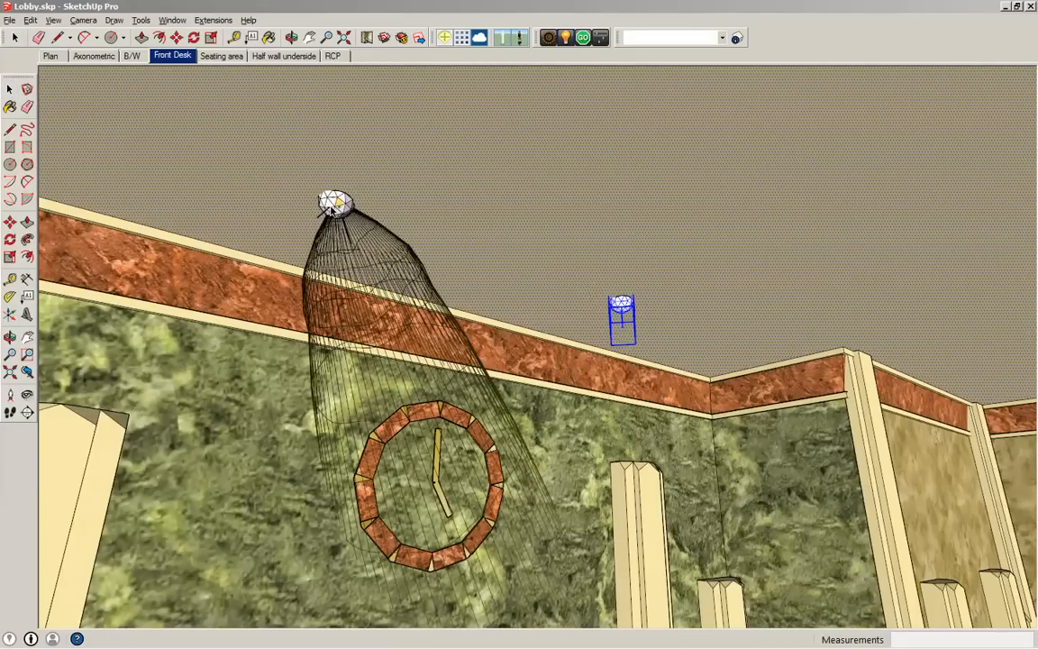
left_click(330, 206)
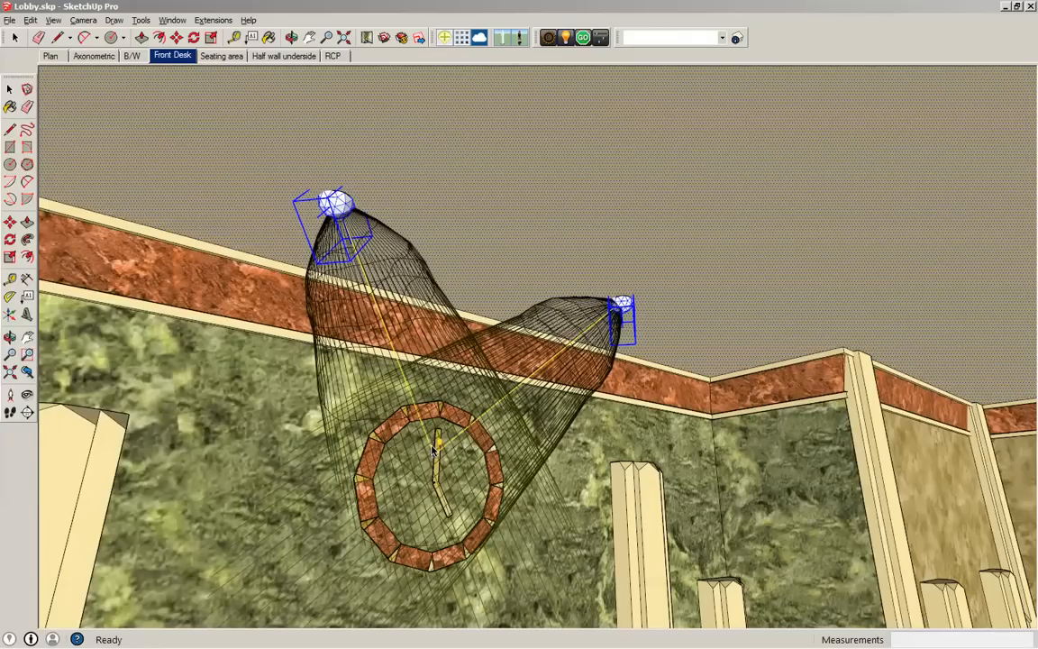
left_click(433, 451)
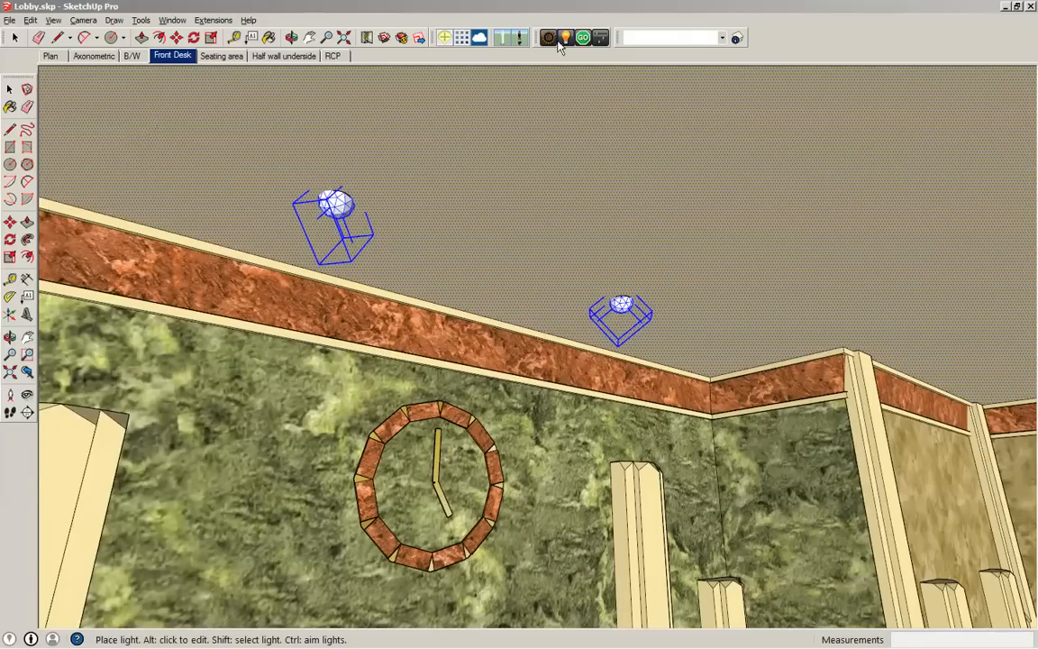
- Render the lobby with the aimed ceiling lights and set the exposure to 0.14, ending on the Front Desk scene
left_click(583, 39)
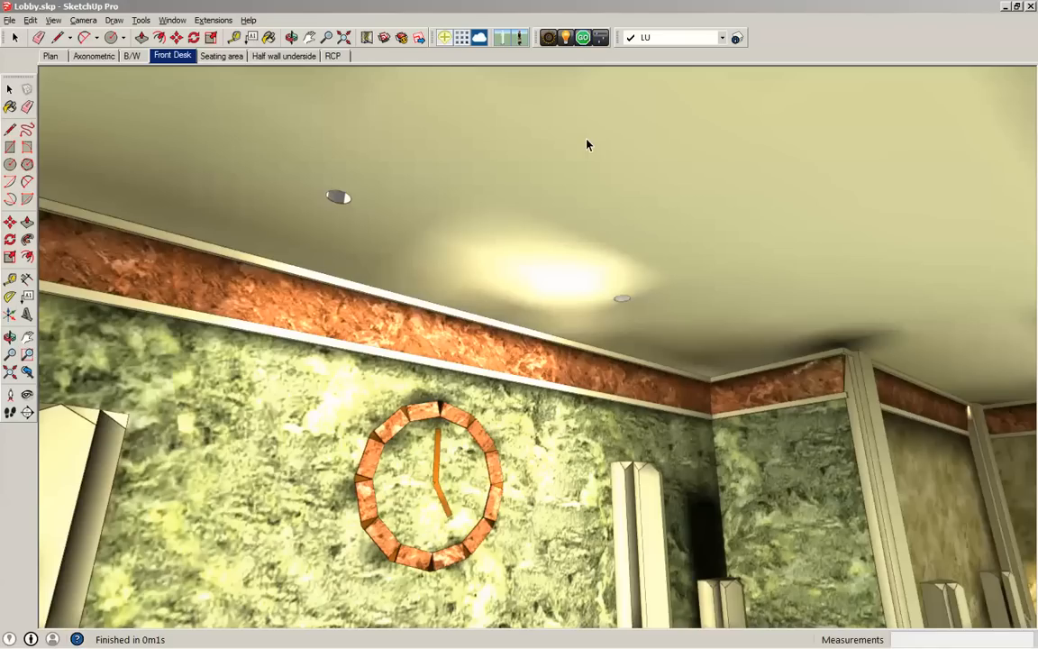
left_click(600, 38)
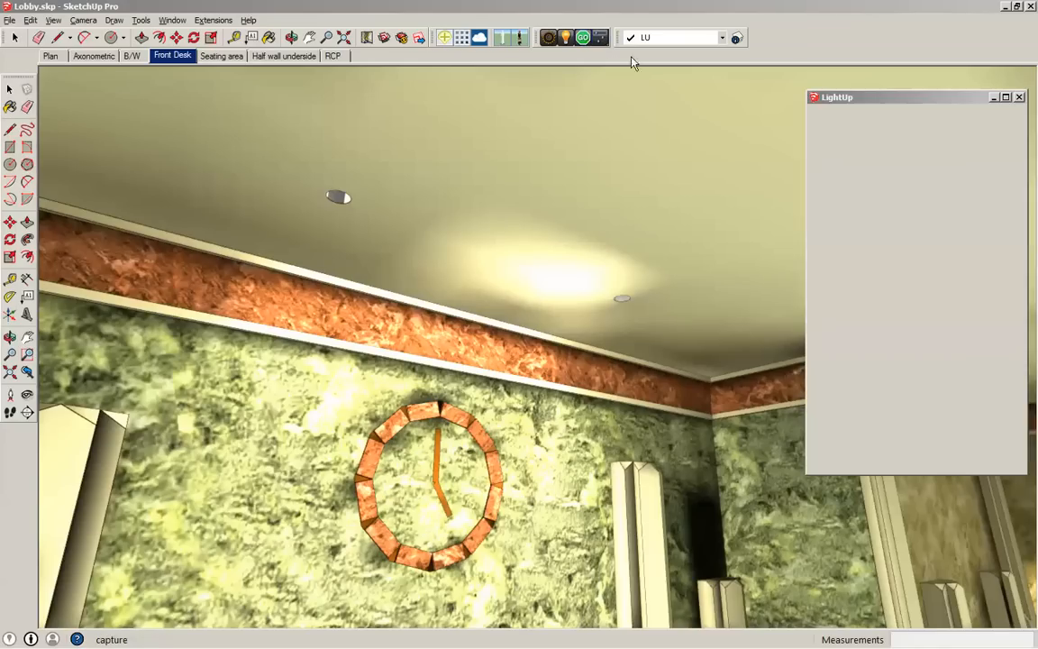
left_click_drag(945, 183, 925, 184)
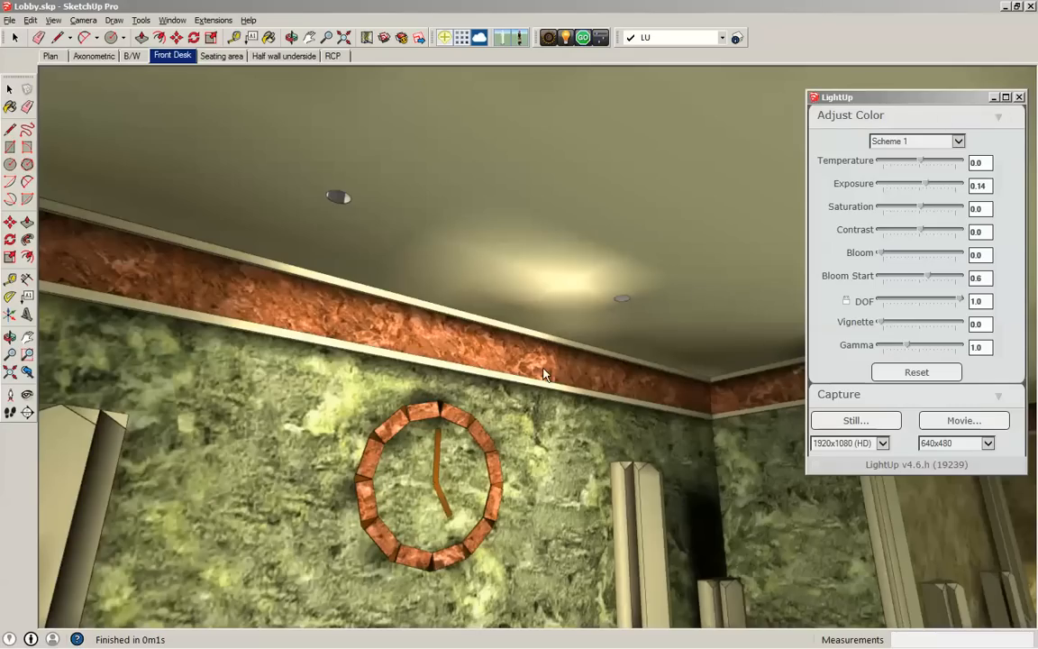
left_click(172, 57)
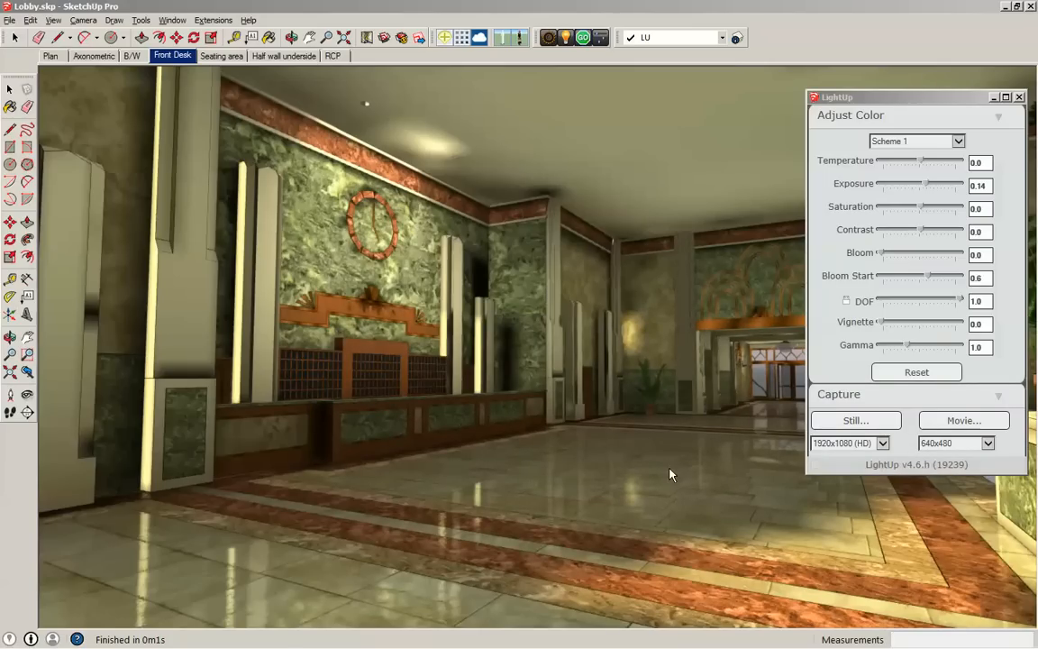
- In the Half wall underside scene, make the green material on the strip beneath the half wall's cap a light emitter
left_click(9, 88)
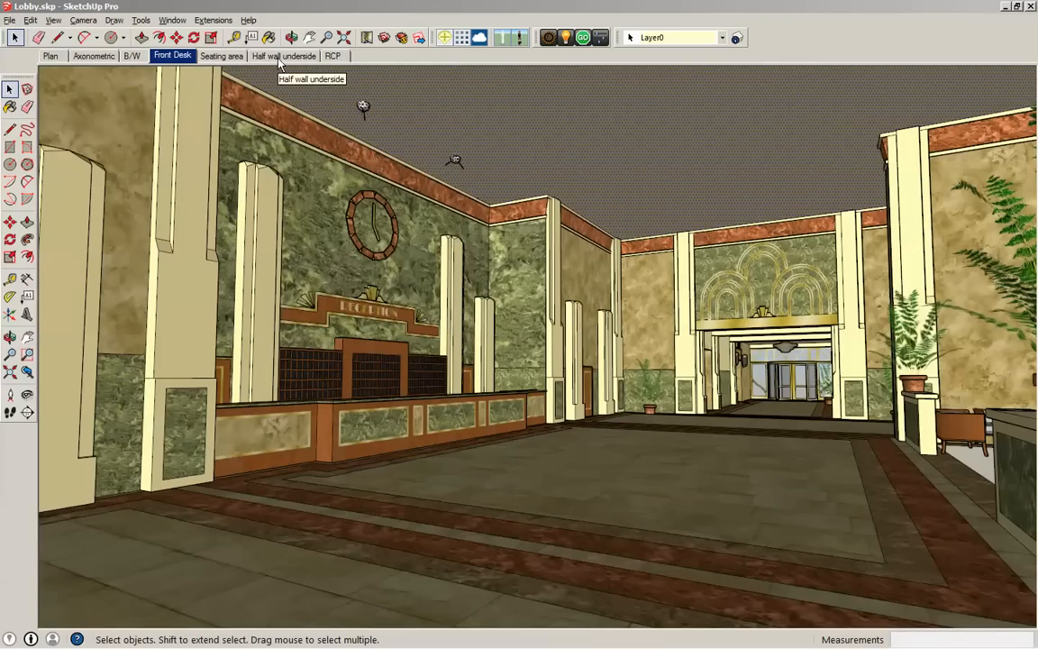
left_click(280, 57)
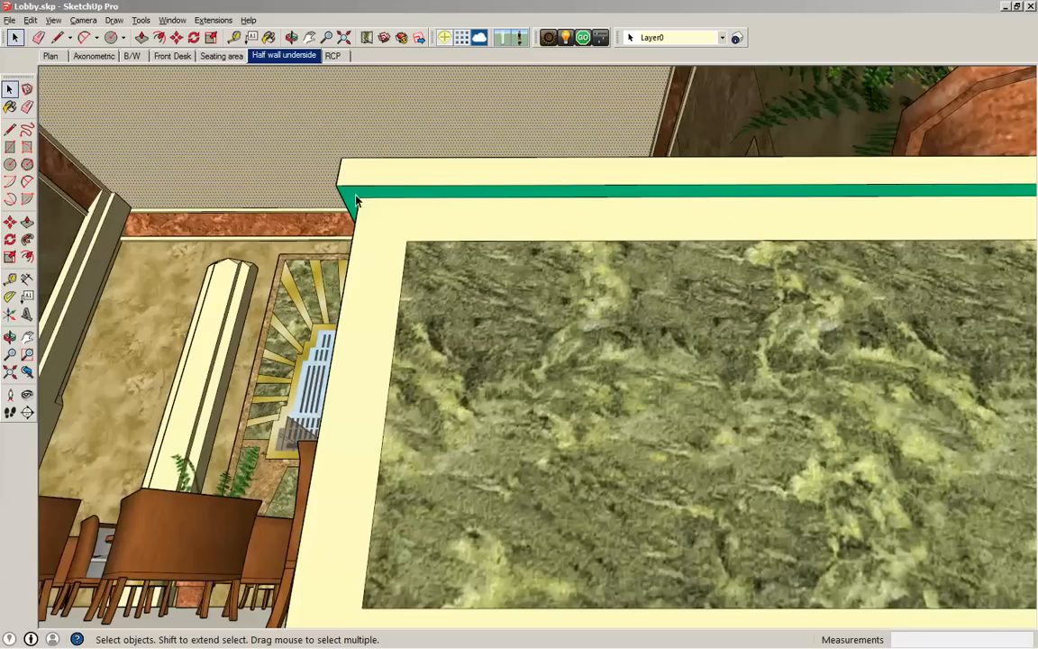
left_click(564, 38)
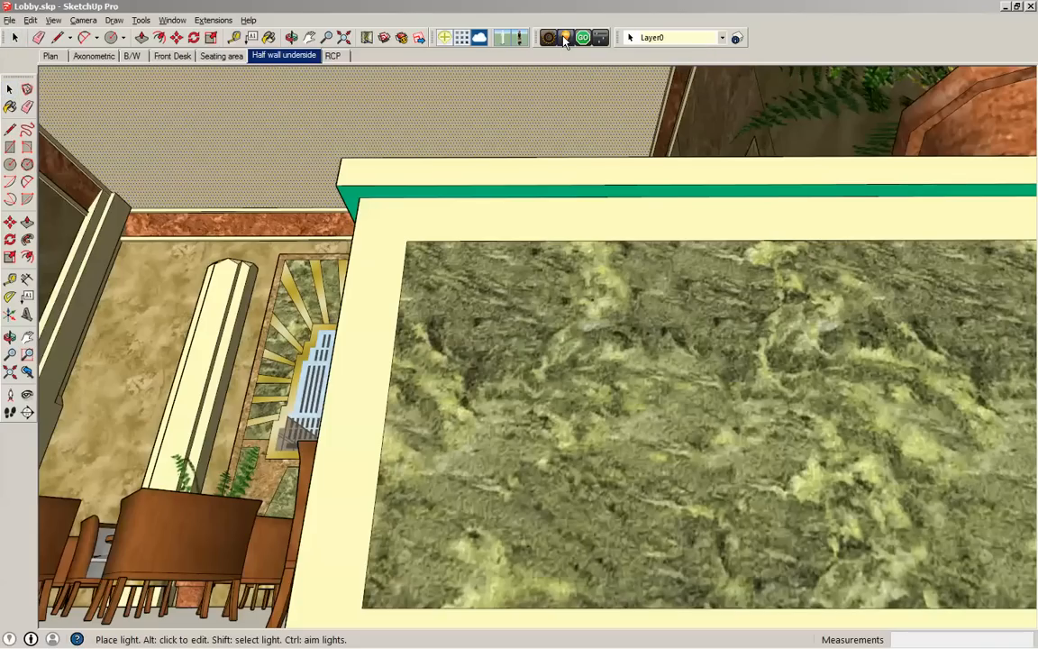
left_click(458, 194, "alt")
left_click_drag(385, 68, 149, 105)
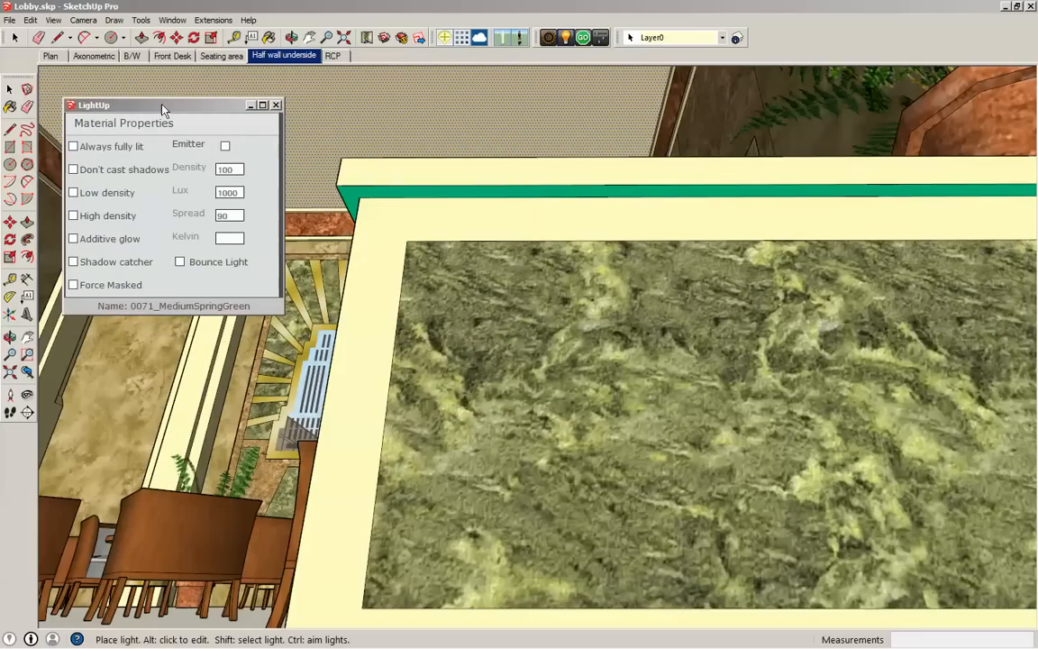
left_click(225, 146)
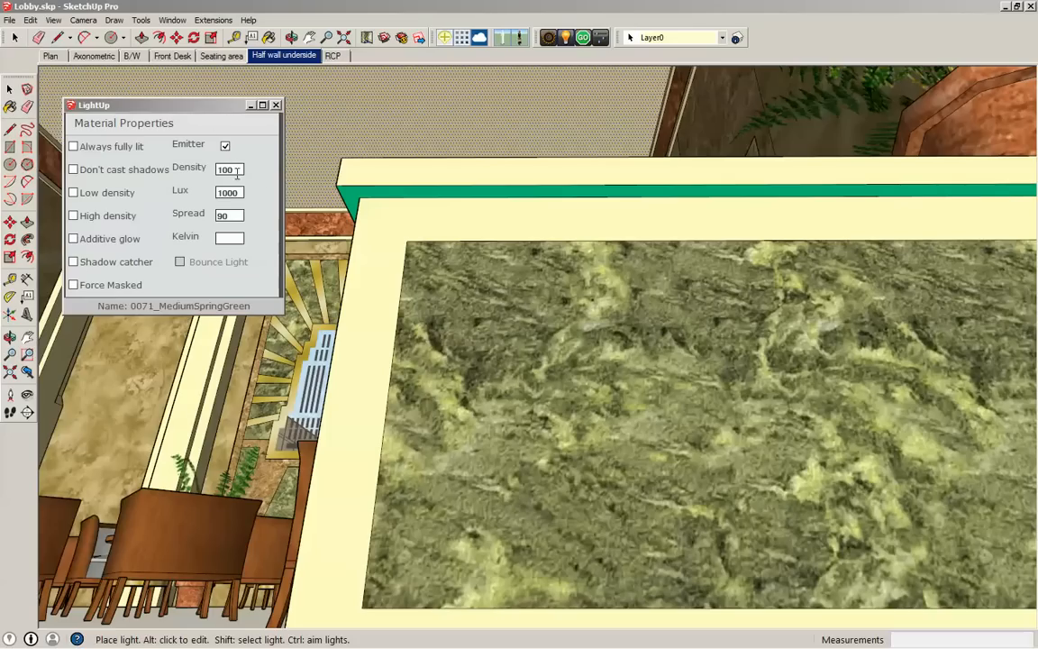
left_click(241, 168)
left_click_drag(240, 170, 216, 169)
left_click(239, 192)
left_click(240, 215)
left_click(276, 107)
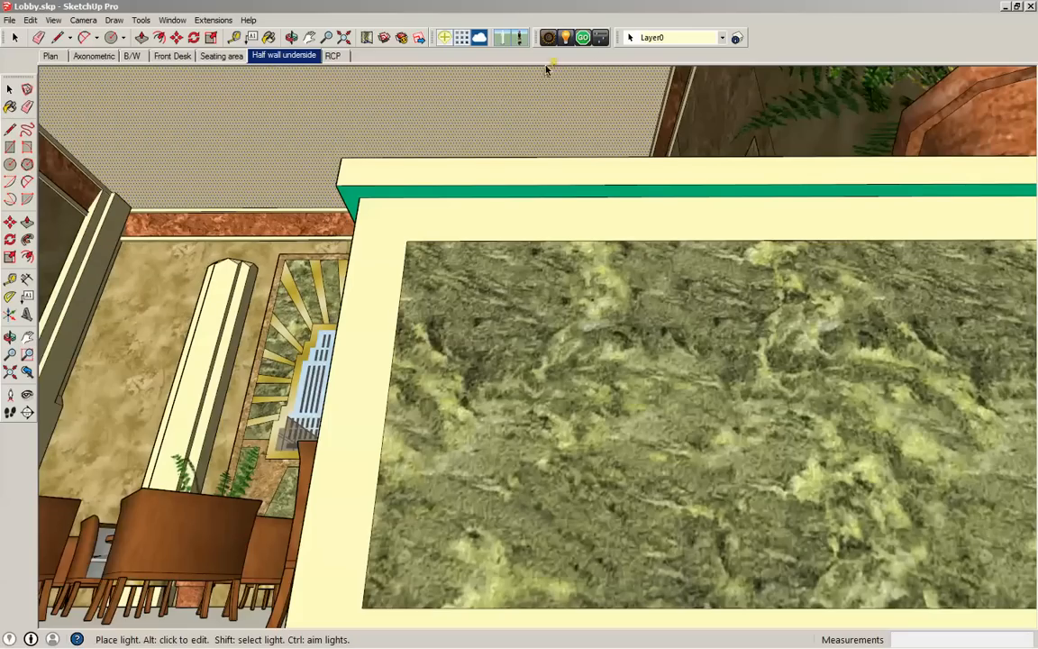
- Render the model with the emitting strip and inspect its glow from the Seating area scene
left_click(584, 38)
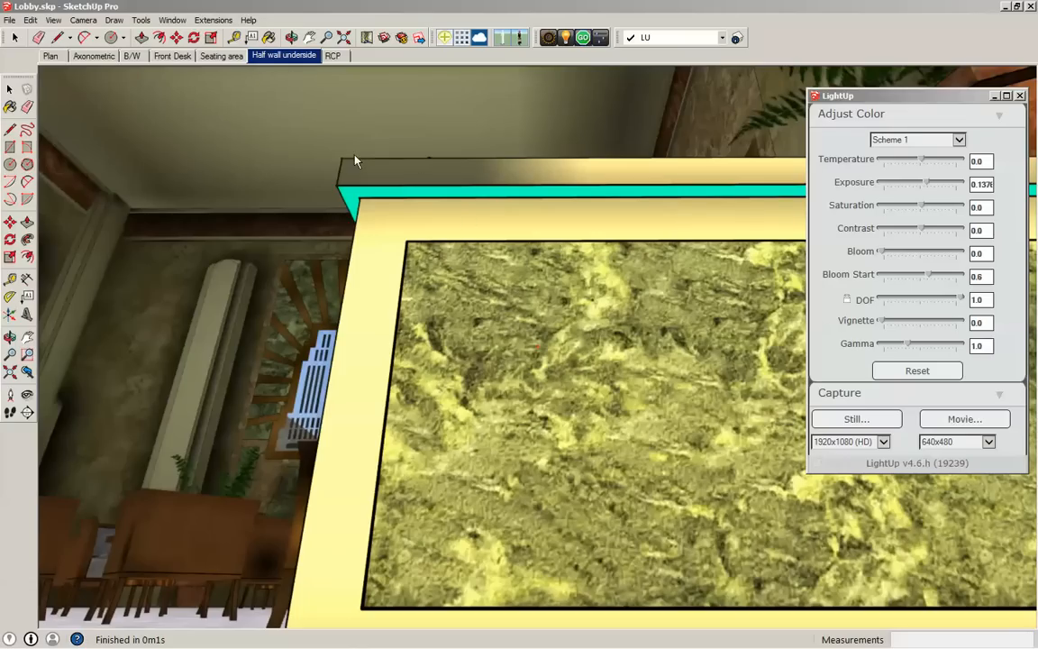
left_click(205, 56)
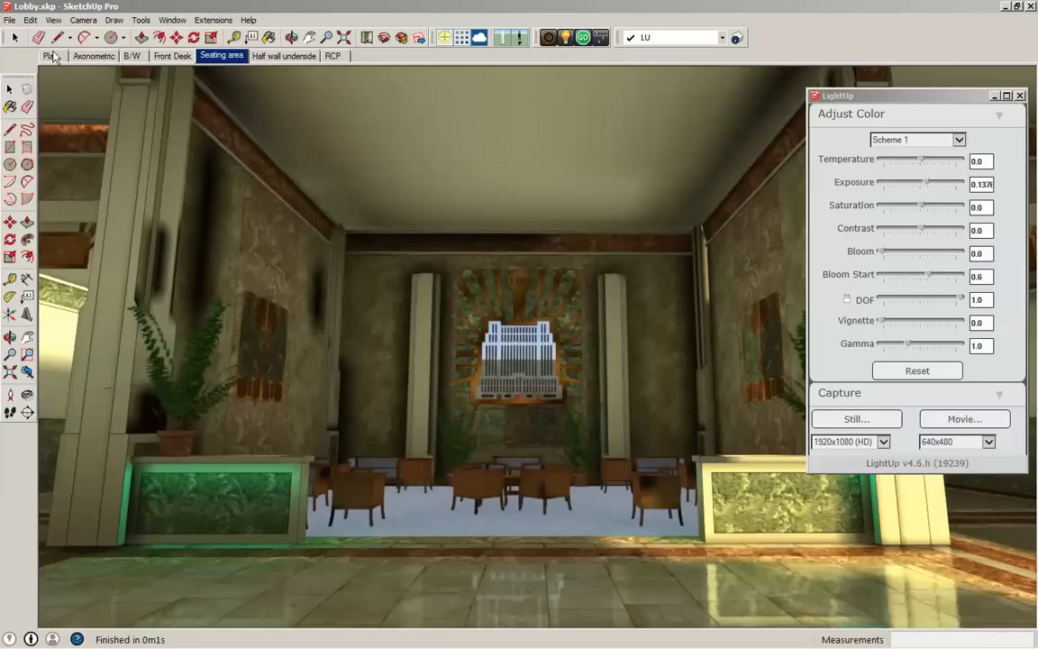
left_click(10, 87)
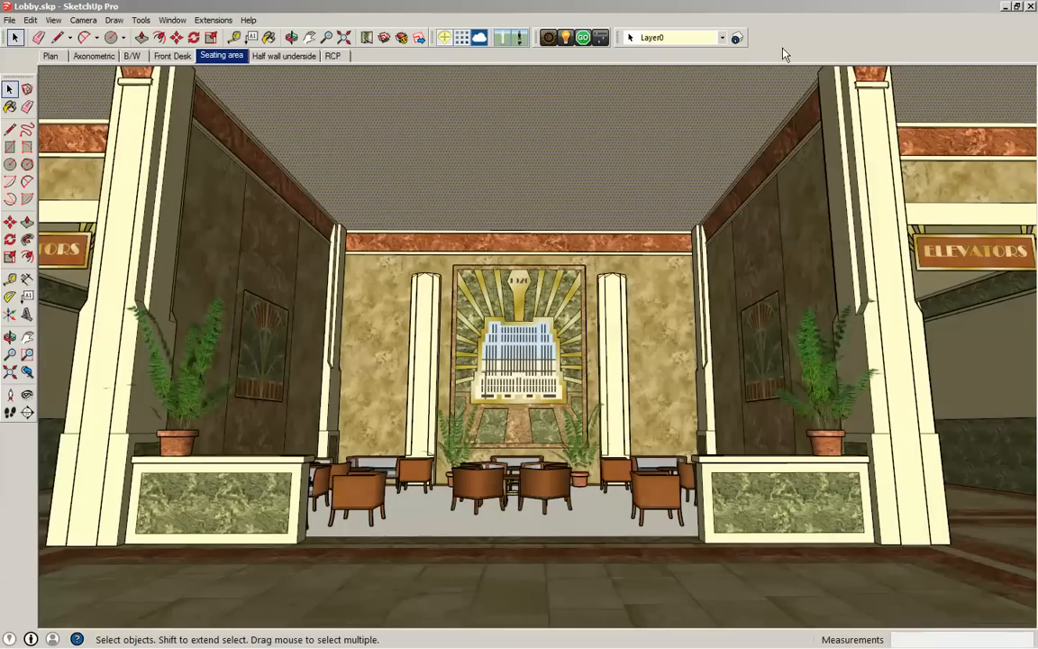
- Try final-quality render preferences with 4x resolution, the cache ignored and incremental rendering off, and review the lighting and viewing options
left_click(547, 38)
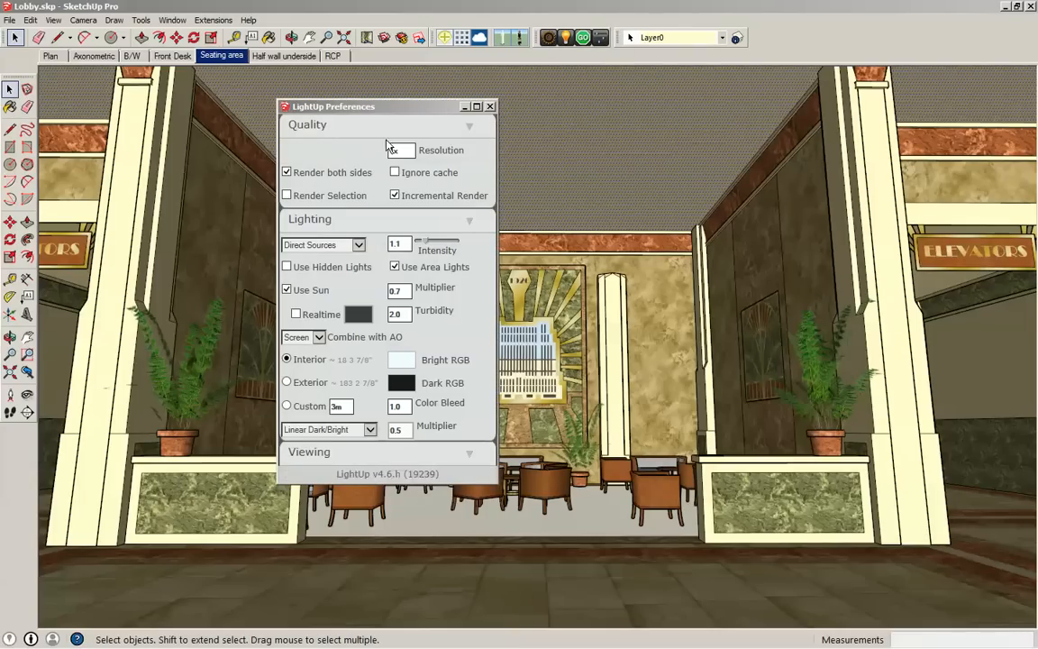
left_click_drag(355, 104, 379, 110)
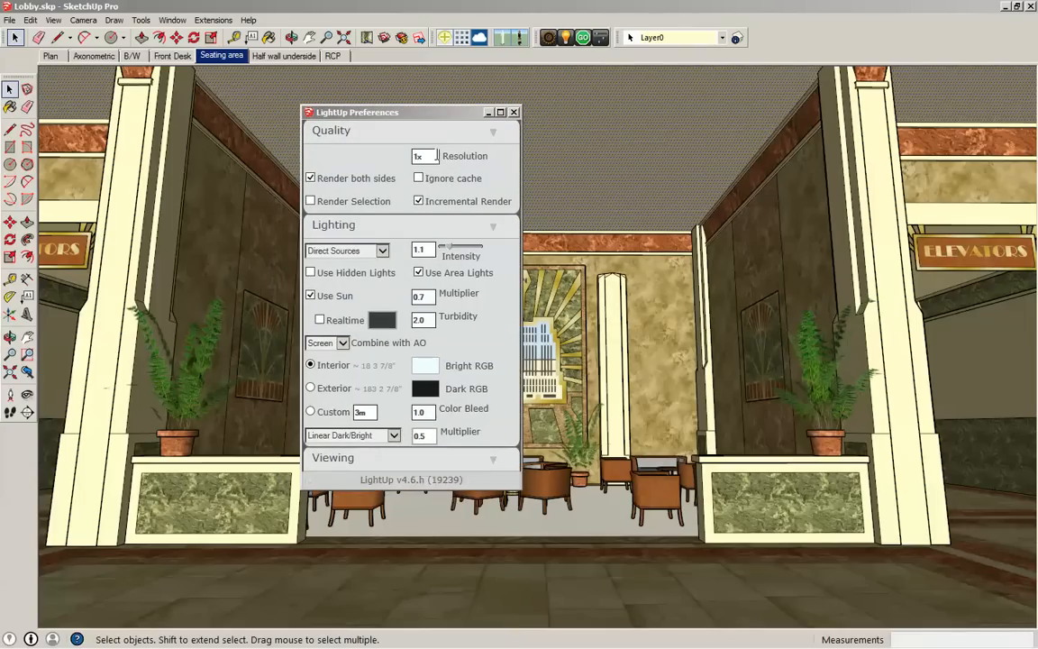
left_click(436, 154)
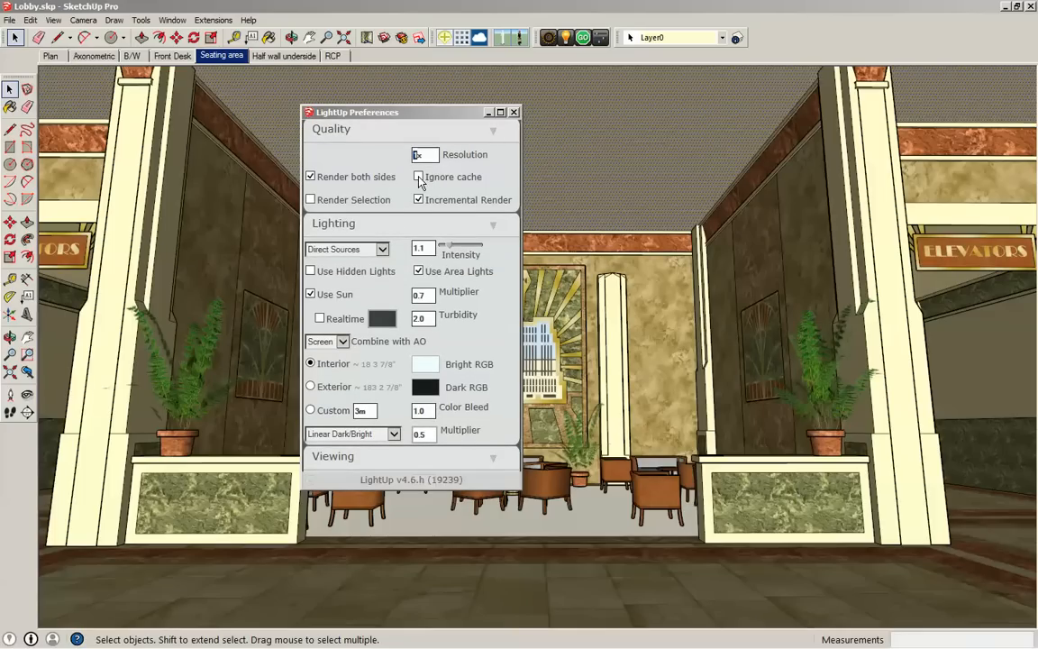
type("4k")
left_click(418, 177)
left_click(418, 199)
left_click(418, 200)
scroll(464, 356, "down", 2)
scroll(475, 363, "down", 4)
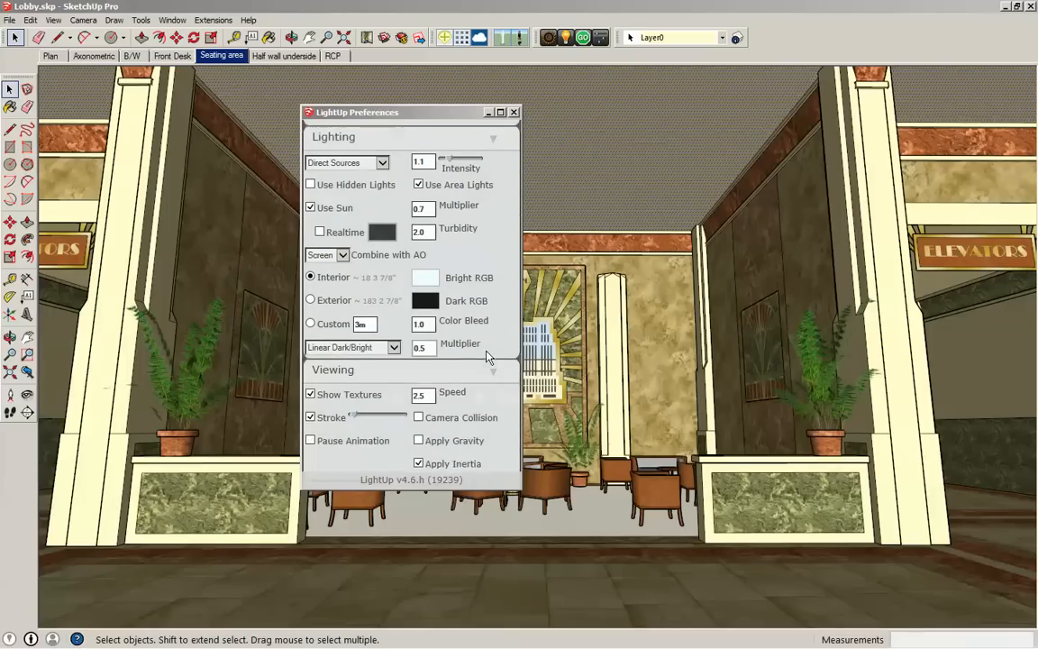
scroll(491, 348, "down", 1)
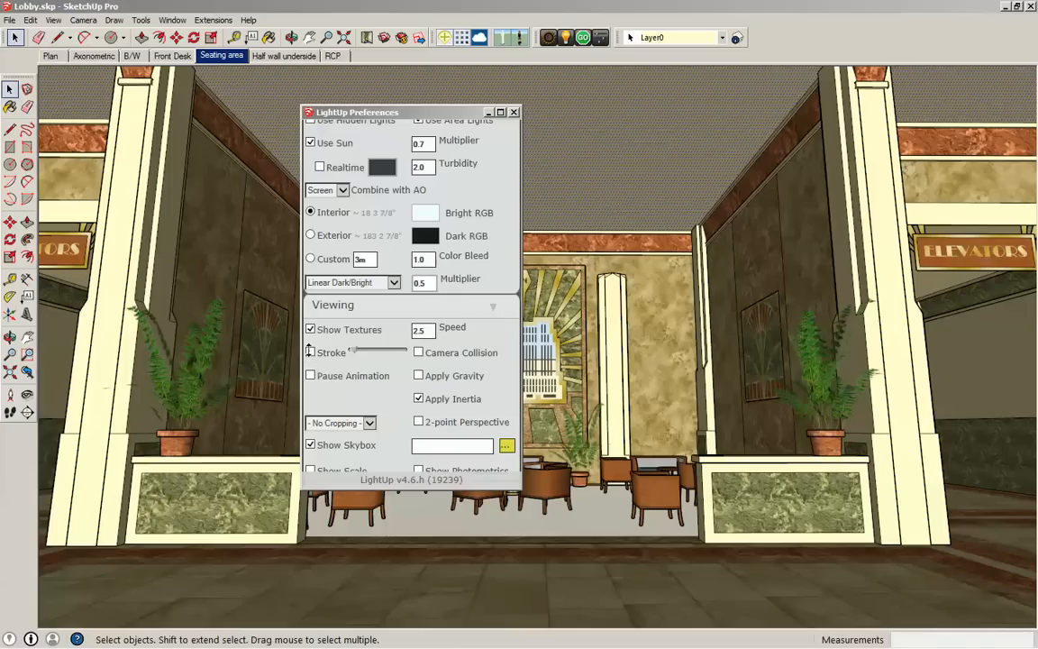
scroll(343, 285, "up", 4)
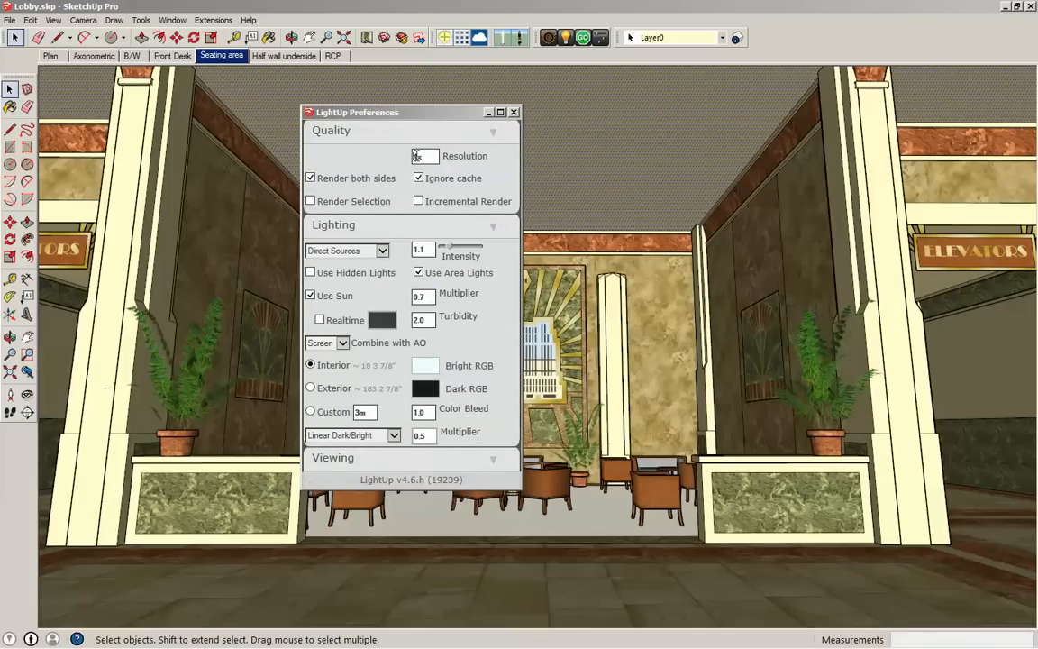
- Return the render quality to 1x resolution with the cache used and incremental rendering on, and render the Seating area scene
left_click_drag(422, 156, 406, 153)
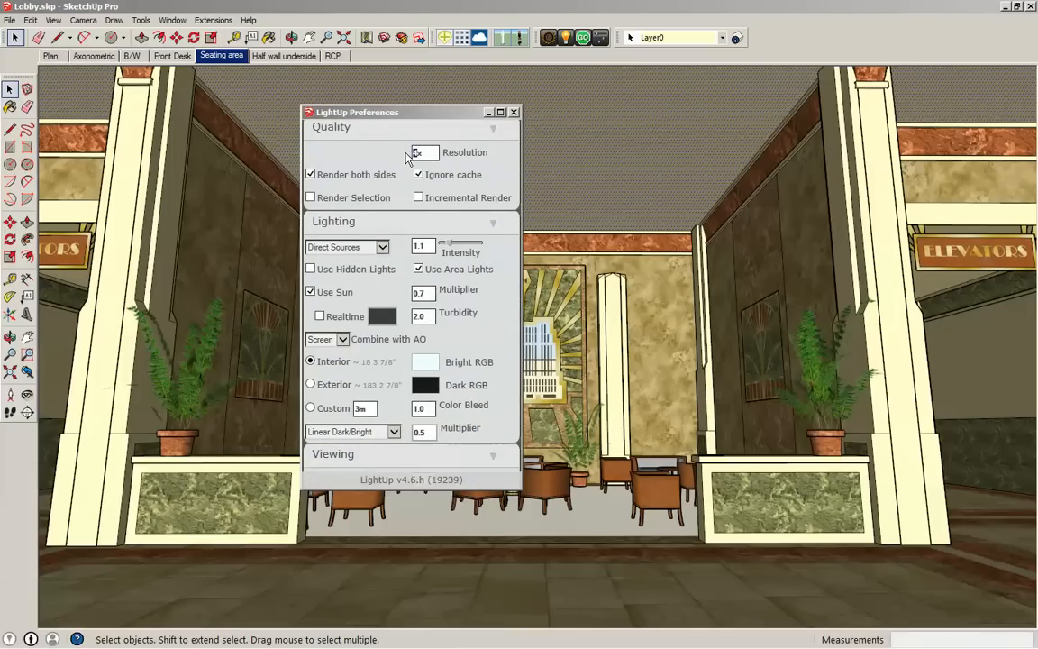
type("1x")
left_click(419, 175)
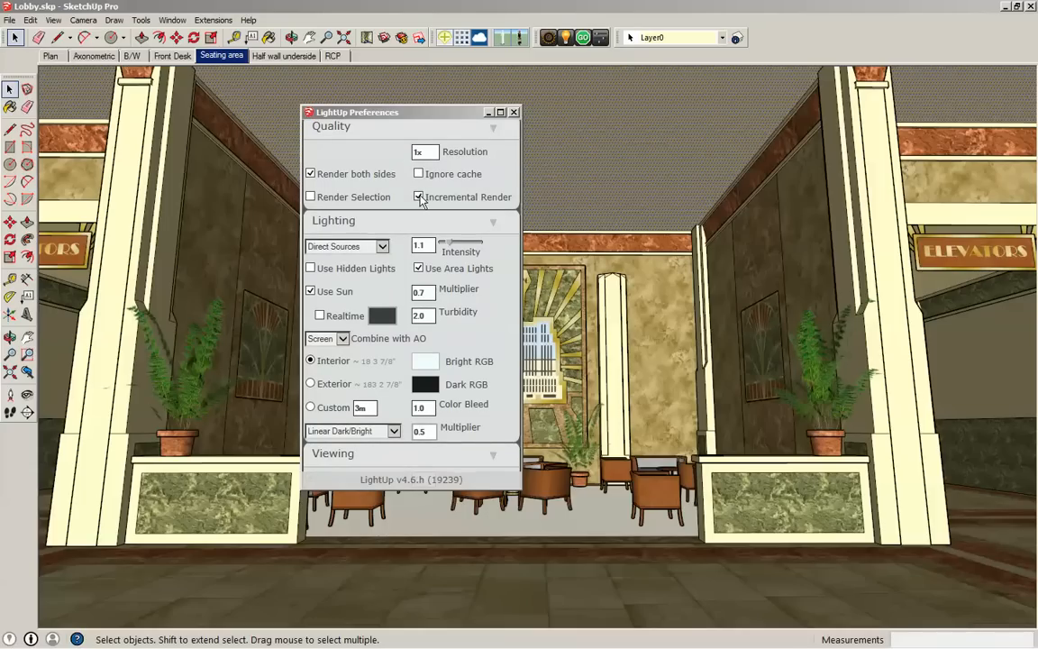
left_click(581, 37)
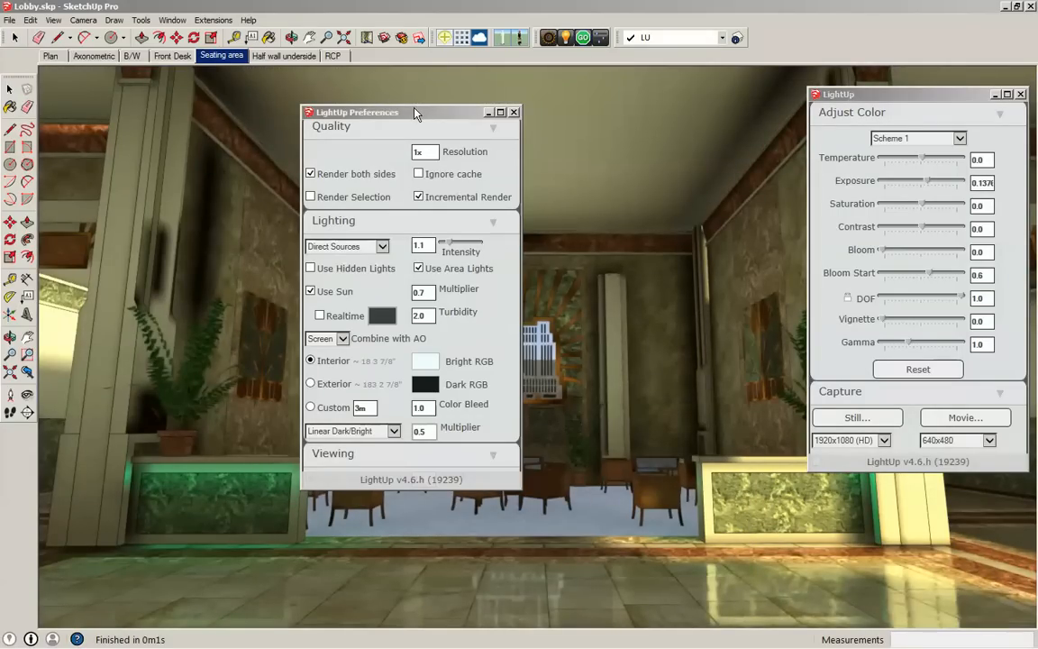
- Compare the render without and with outline strokes, keep the strokes on and adjust their thickness to a thin line
left_click_drag(268, 78, 227, 64)
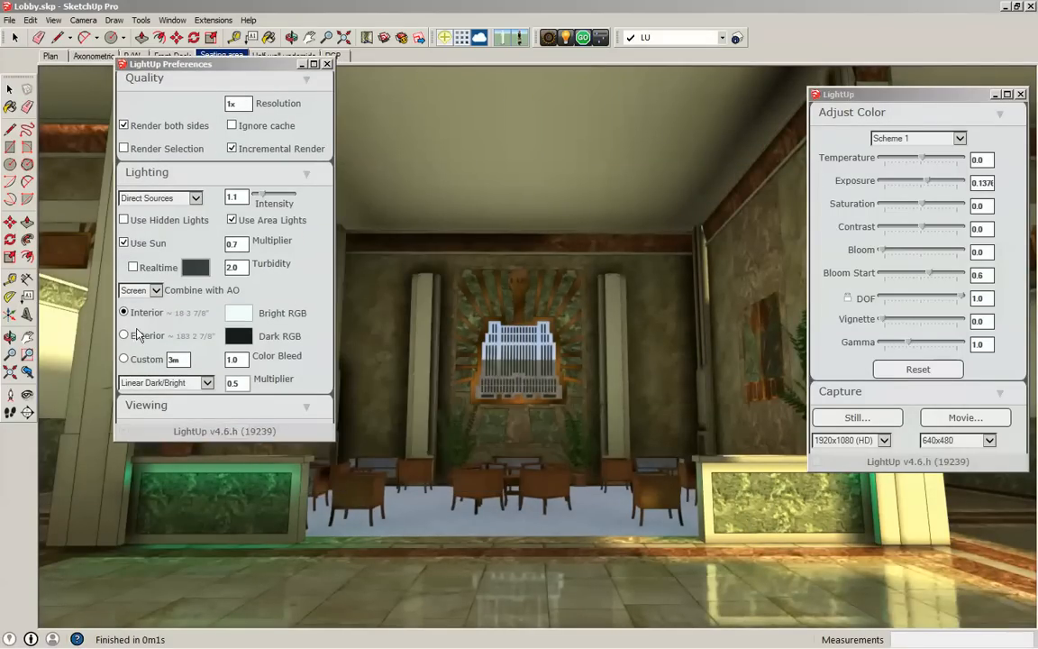
scroll(225, 281, "down", 3)
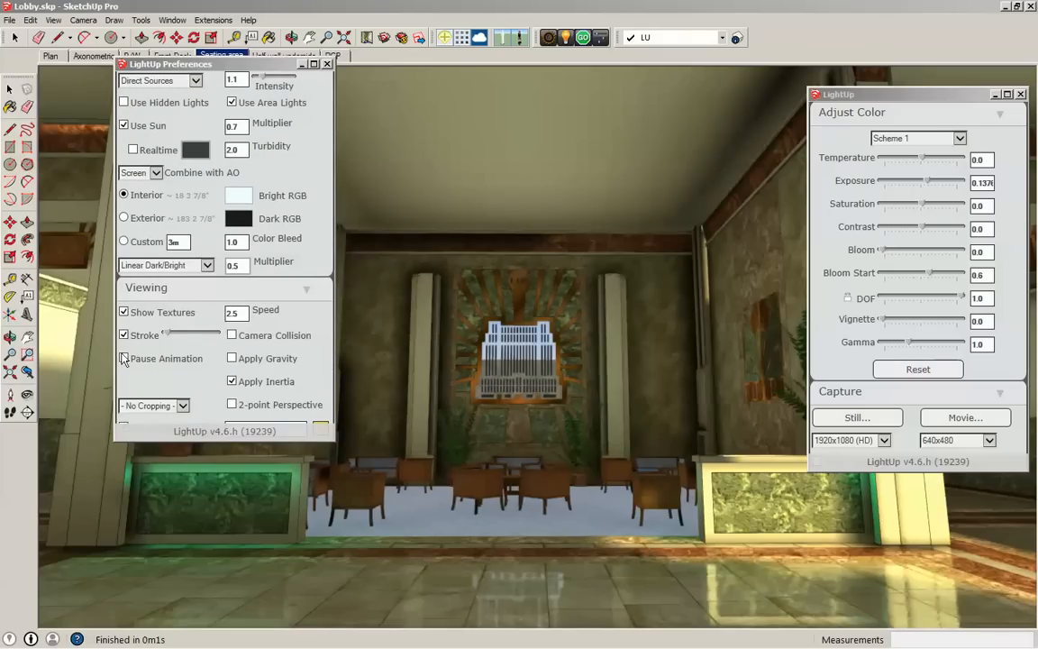
left_click(123, 335)
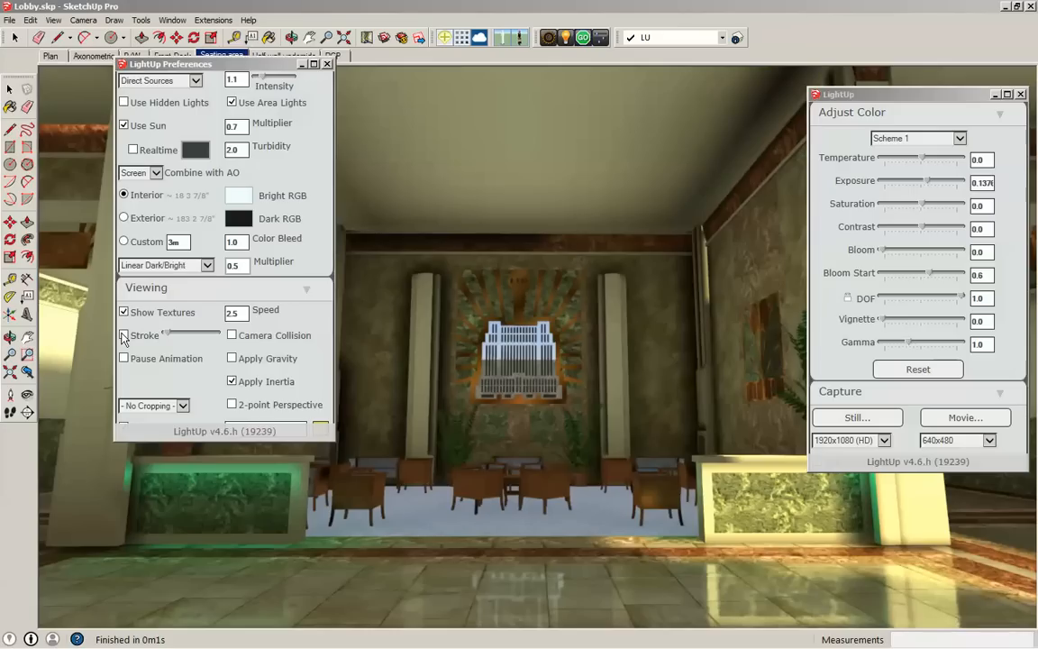
left_click(123, 336)
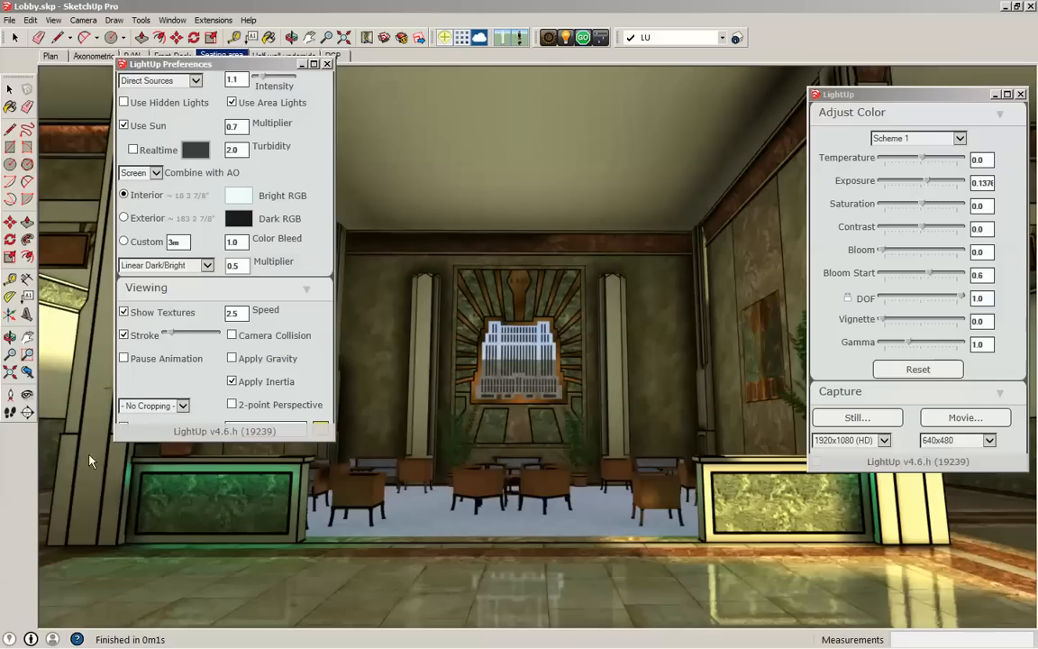
left_click_drag(172, 330, 163, 330)
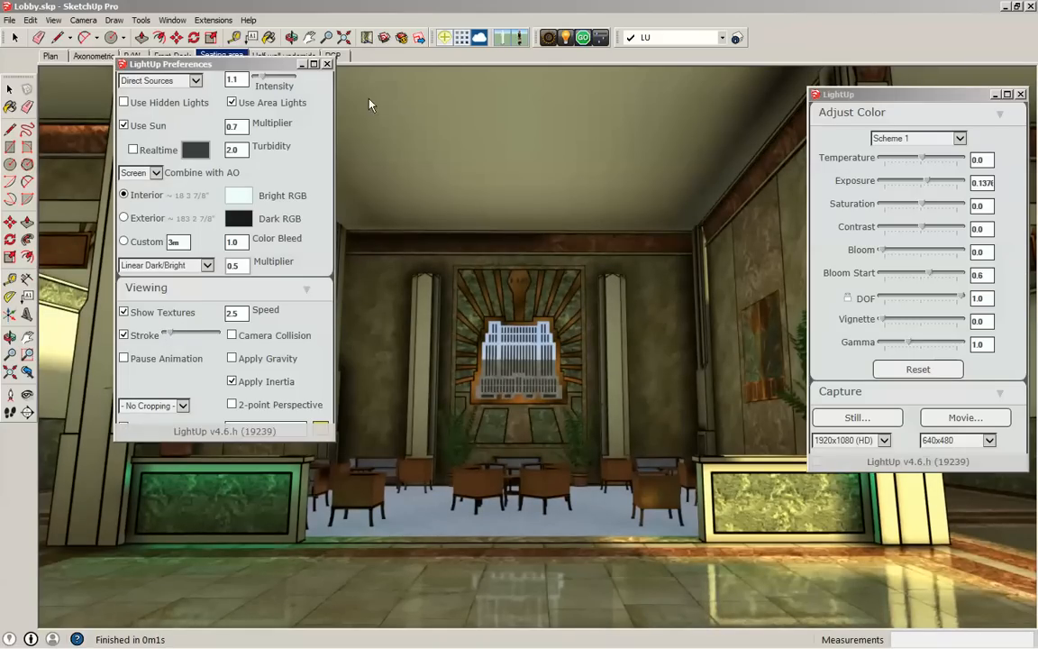
left_click(326, 63)
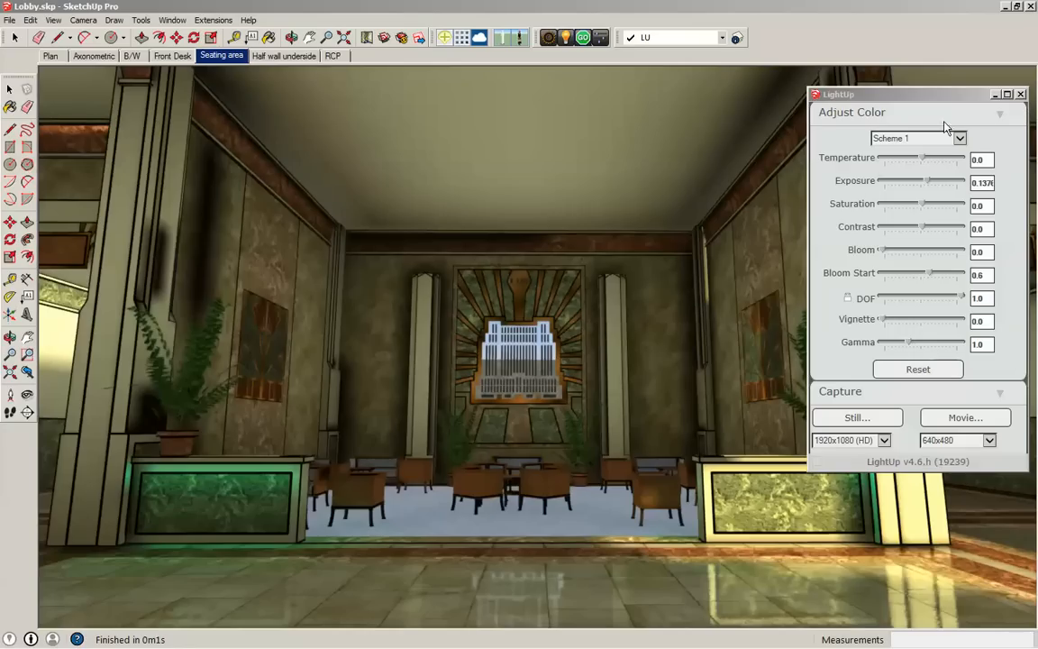
- Reopen the render's color adjustments and raise the exposure to 0.39
left_click_drag(891, 97, 706, 90)
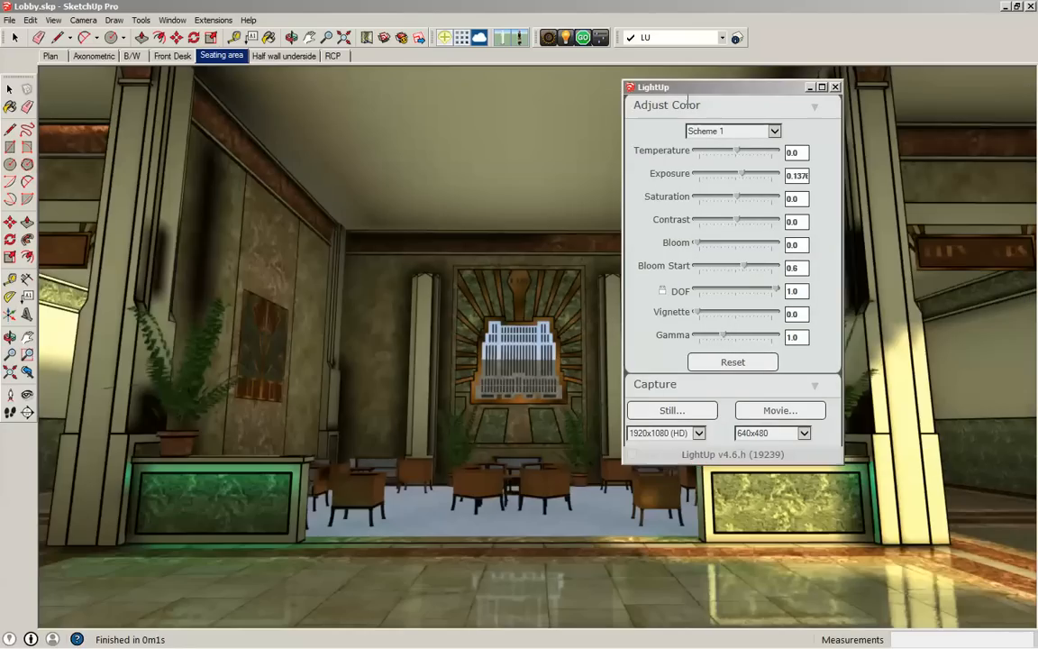
left_click(835, 87)
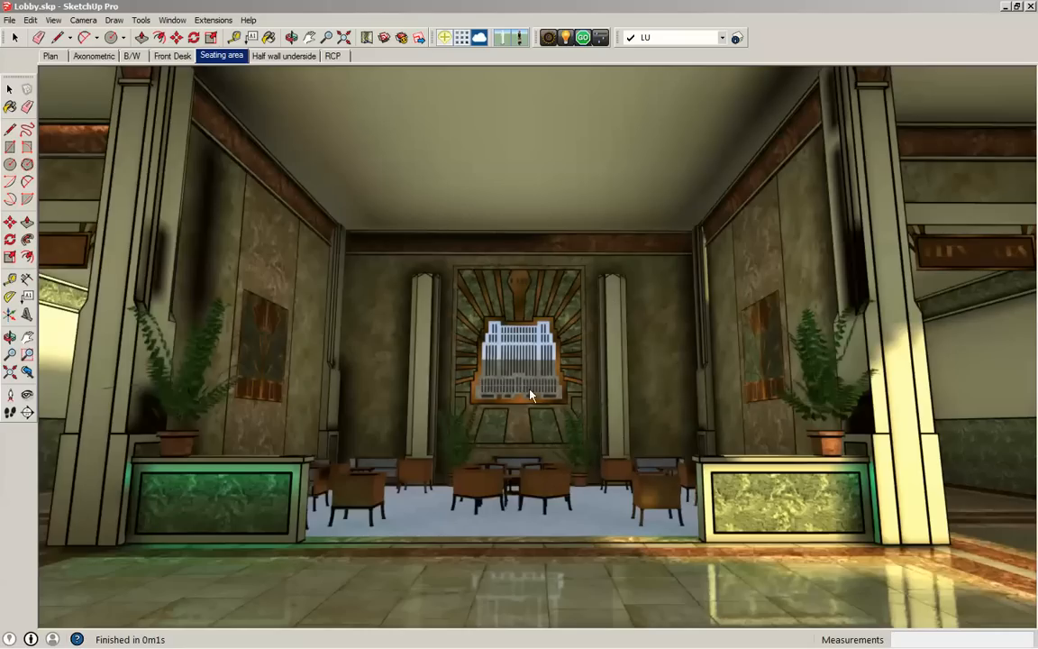
left_click(602, 37)
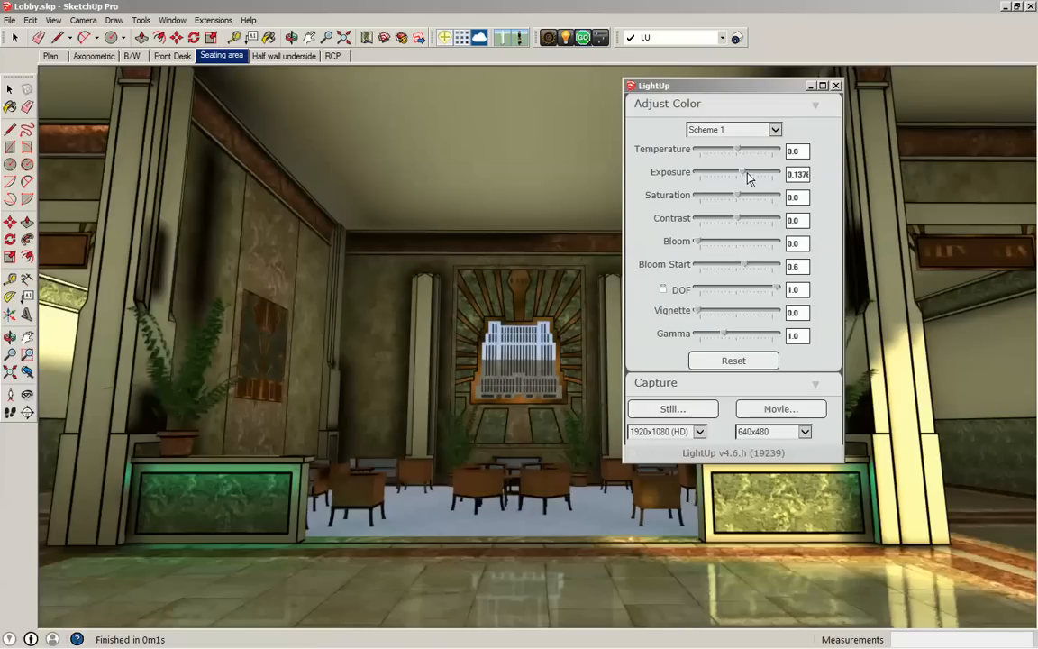
left_click_drag(747, 180, 752, 177)
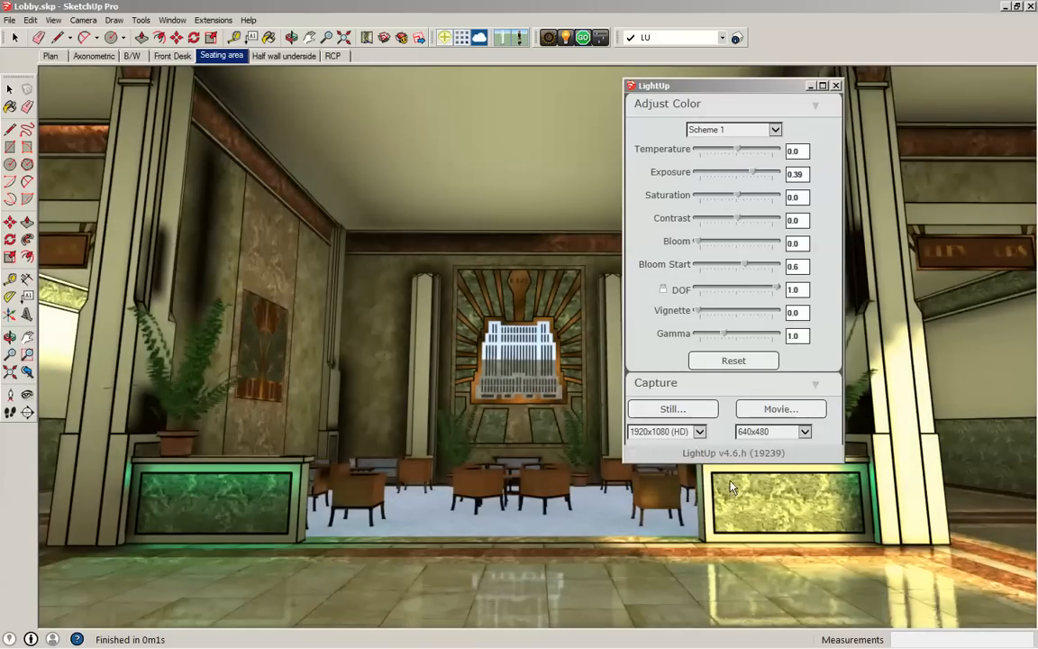
- Capture the Seating area render as a 3840x2160 still and save it to the Desktop as a JPG under the suggested file name
left_click(699, 431)
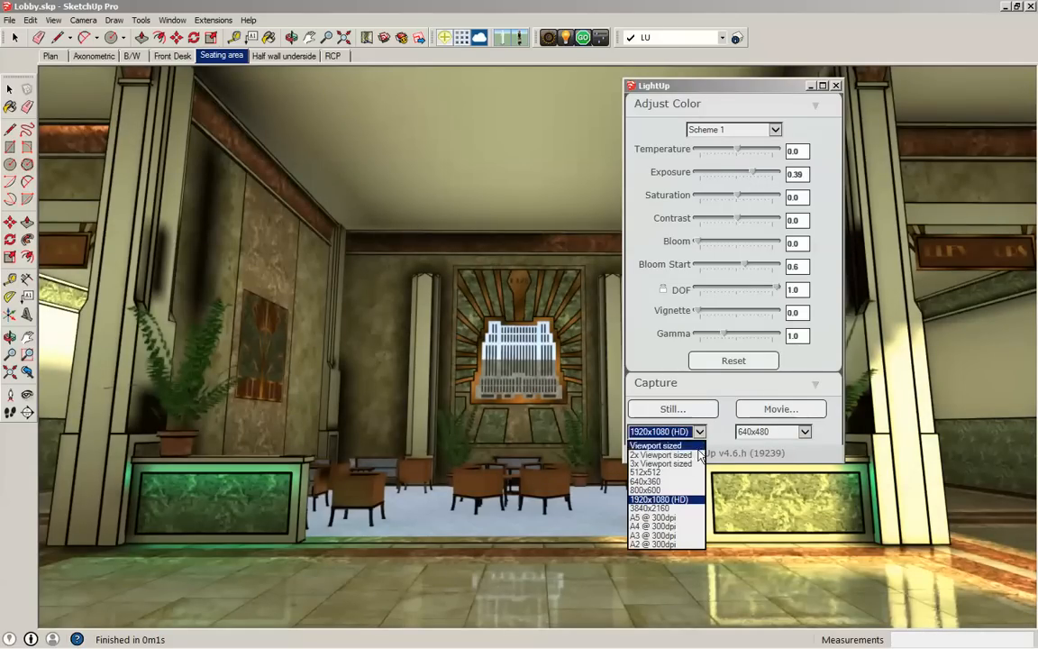
scroll(698, 468, "down", 1)
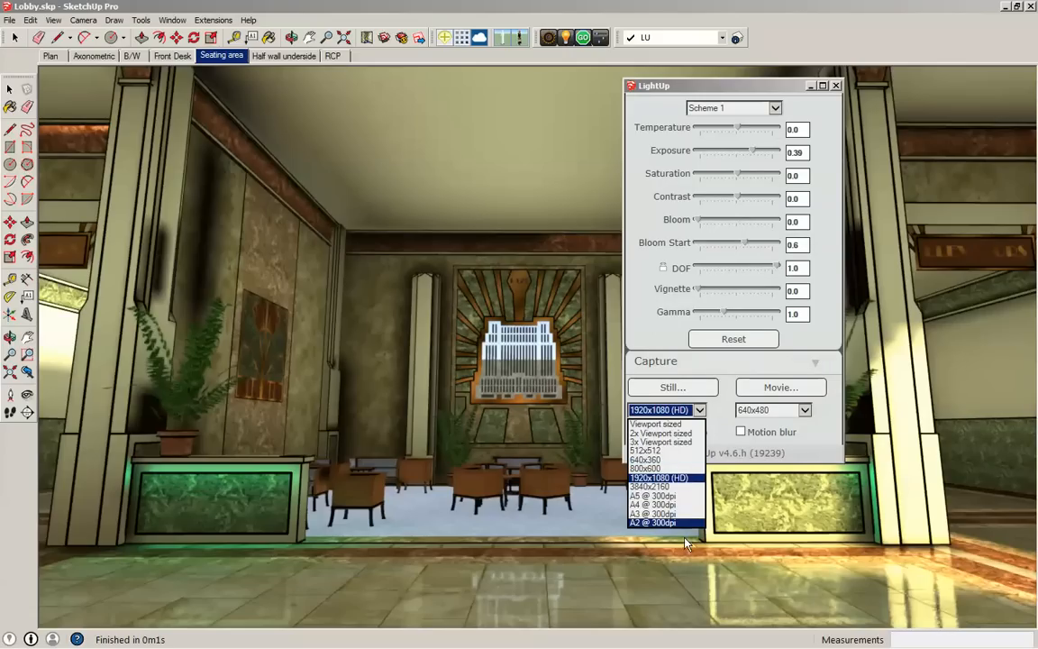
left_click(649, 488)
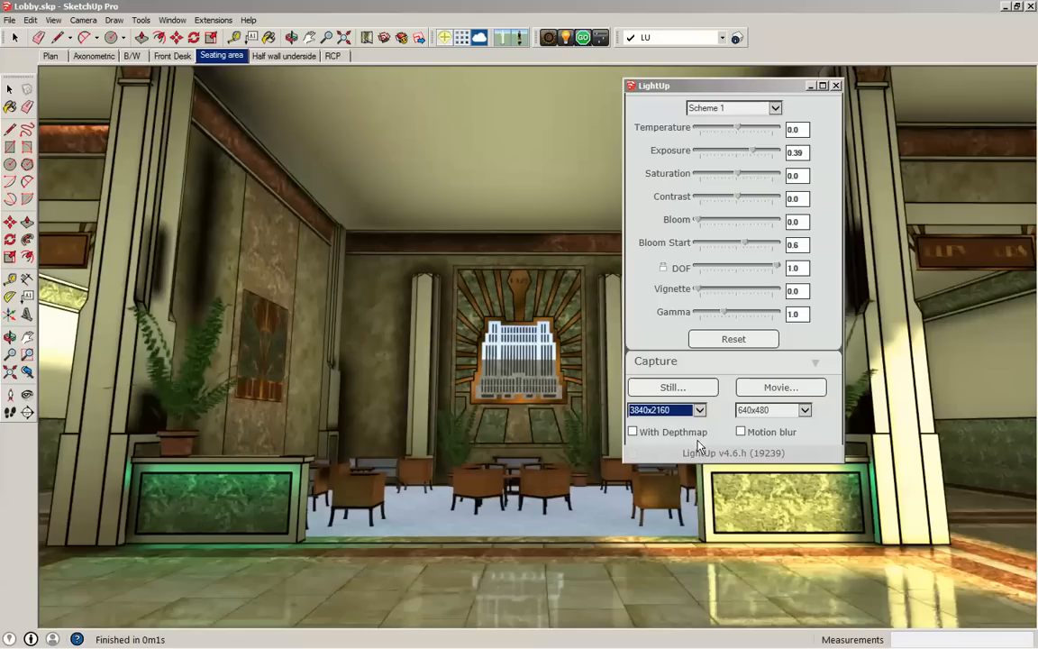
left_click(664, 393)
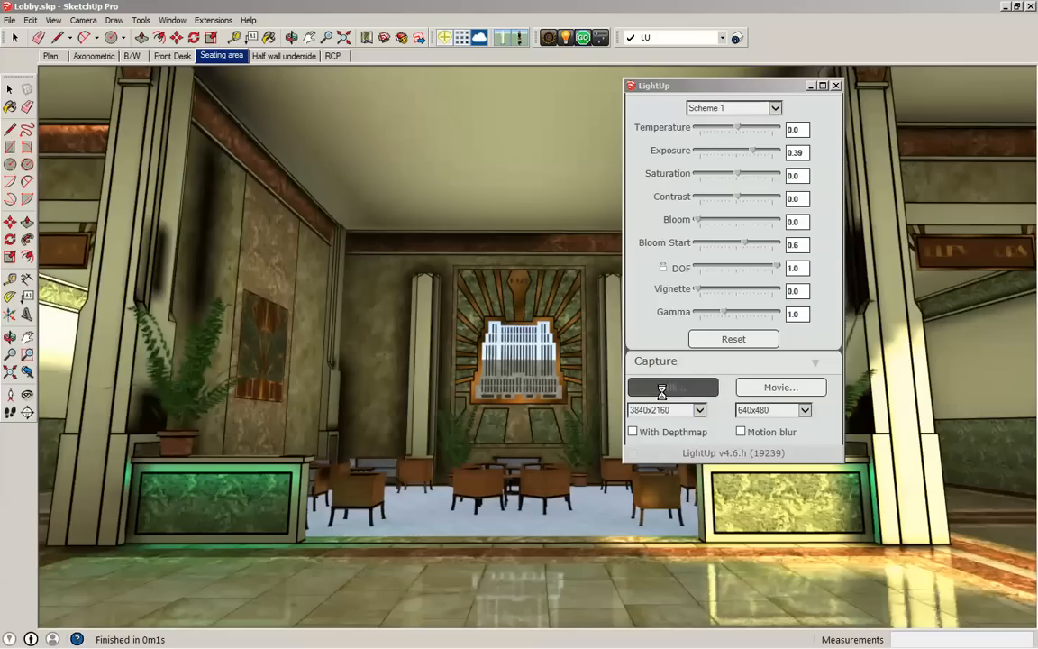
left_click_drag(565, 135, 453, 128)
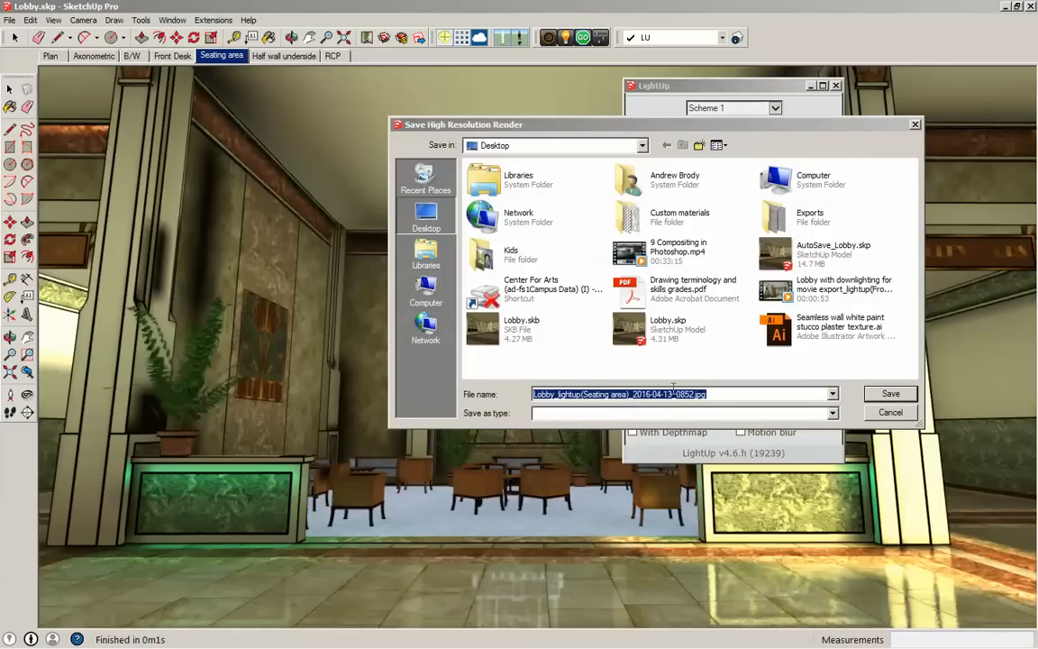
left_click(888, 394)
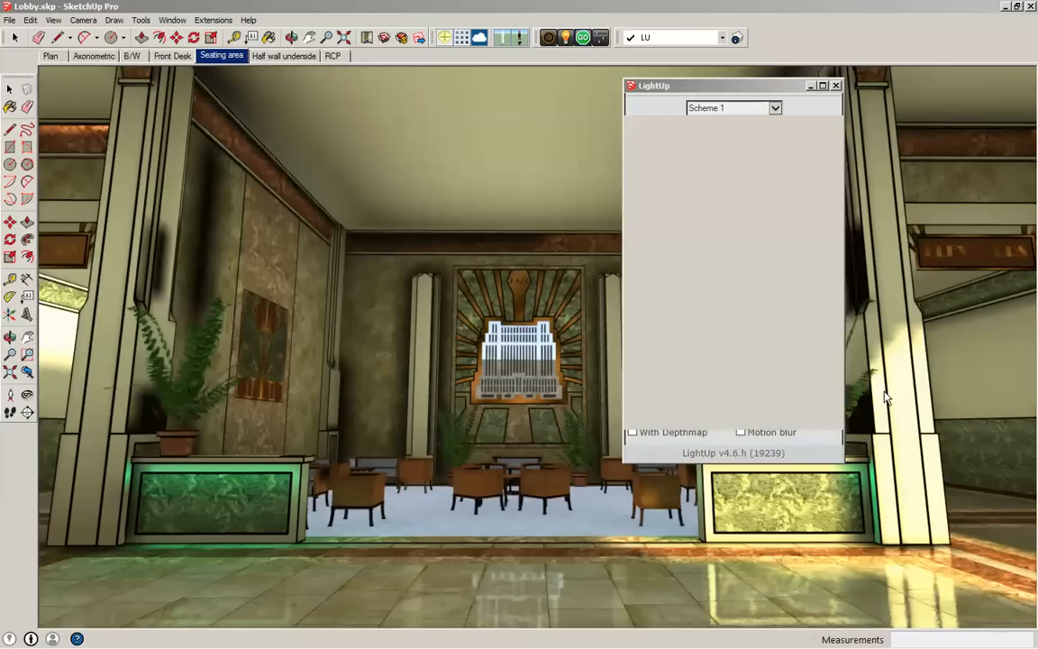
- Minimize the open windows to reach the desktop and open the captured Seating area JPG in Windows Photo Viewer
left_click(1005, 8)
left_click(1006, 9)
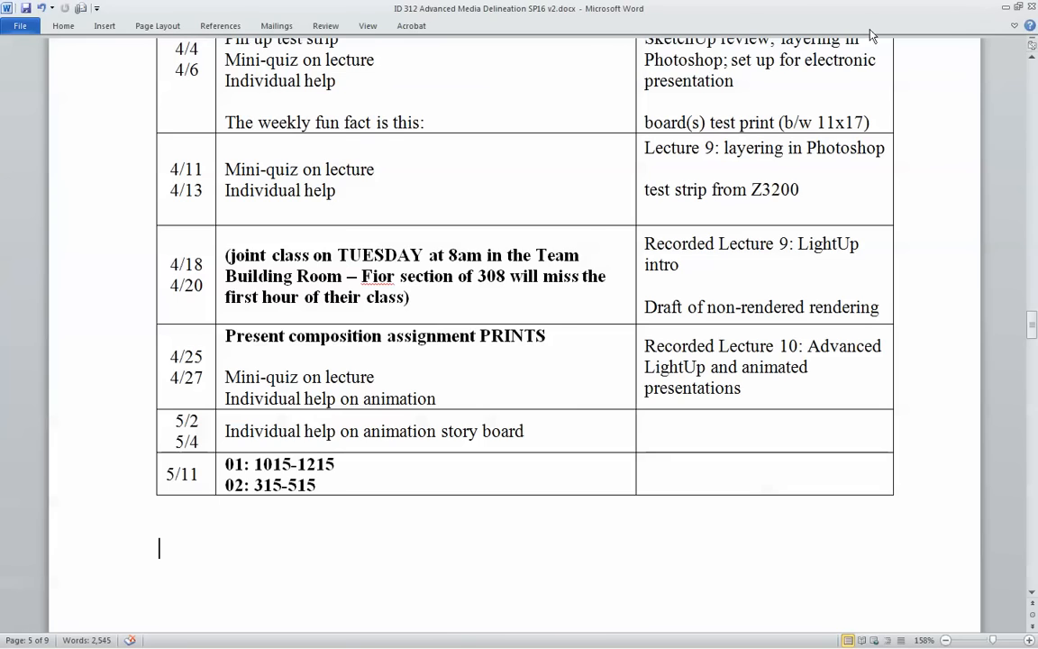
left_click(1005, 9)
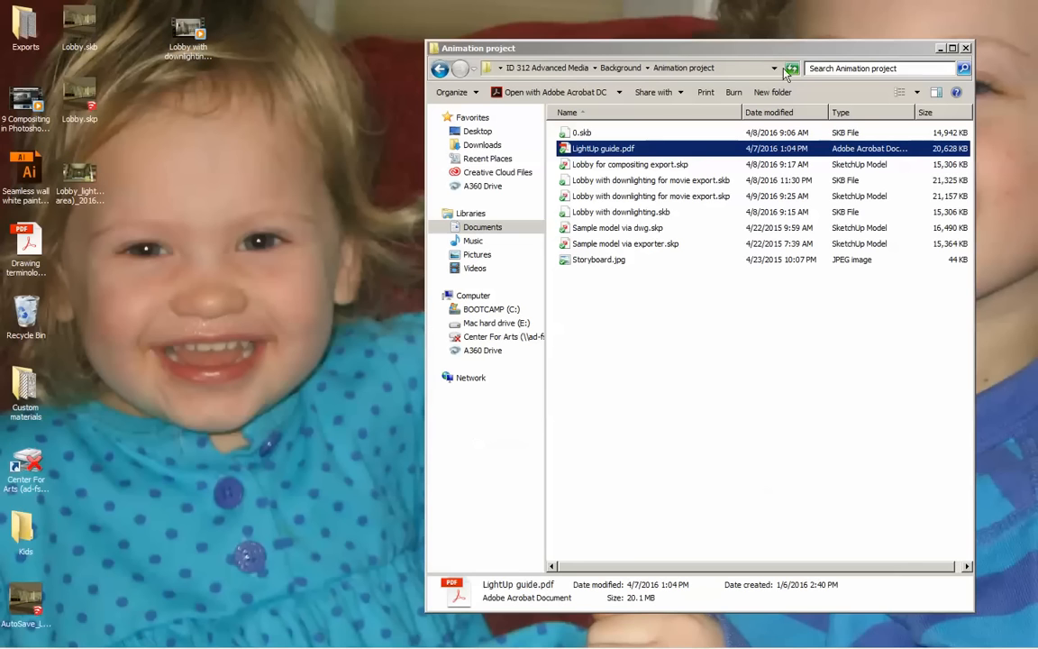
left_click(937, 48)
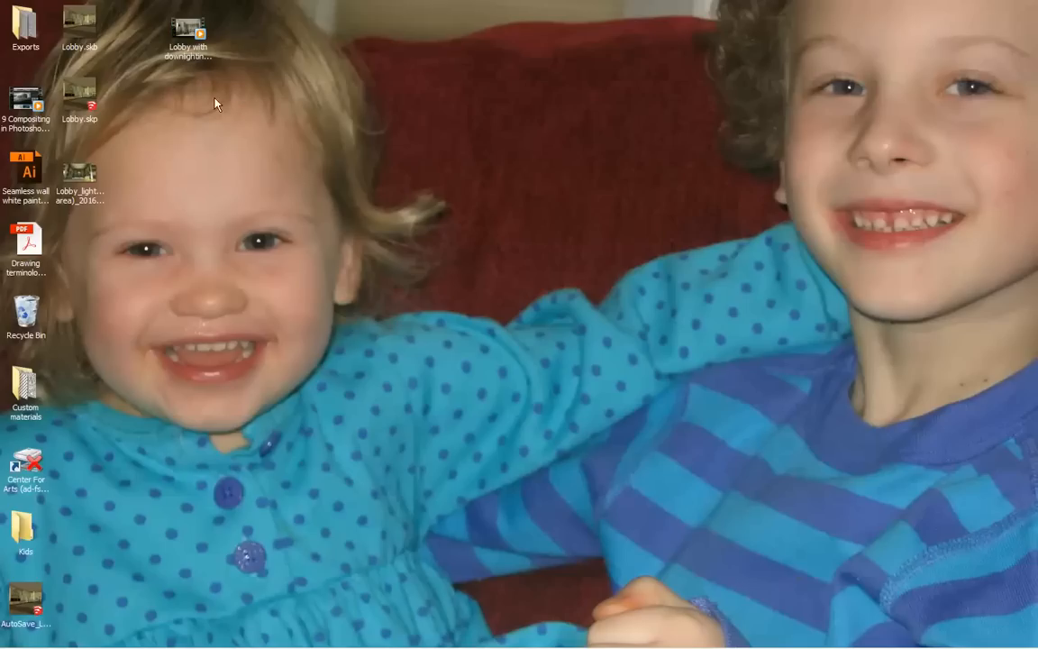
left_click(76, 173)
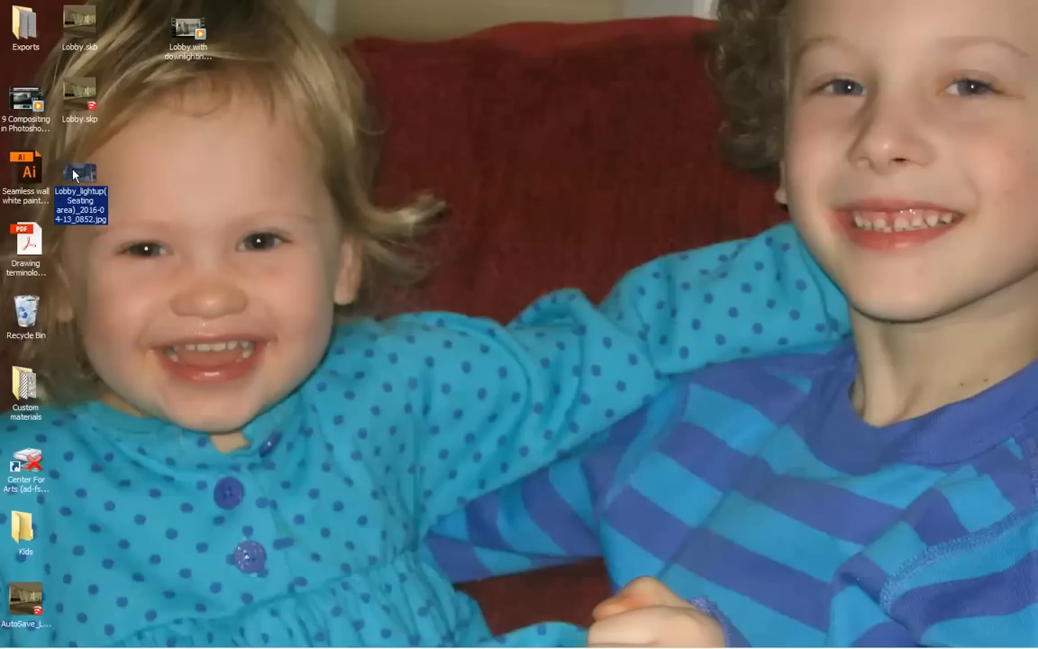
double_click(75, 173)
- Examine the chairs, half walls, floor reflections and outlines in the Seating area still up close, and close the image
scroll(563, 490, "up", 6)
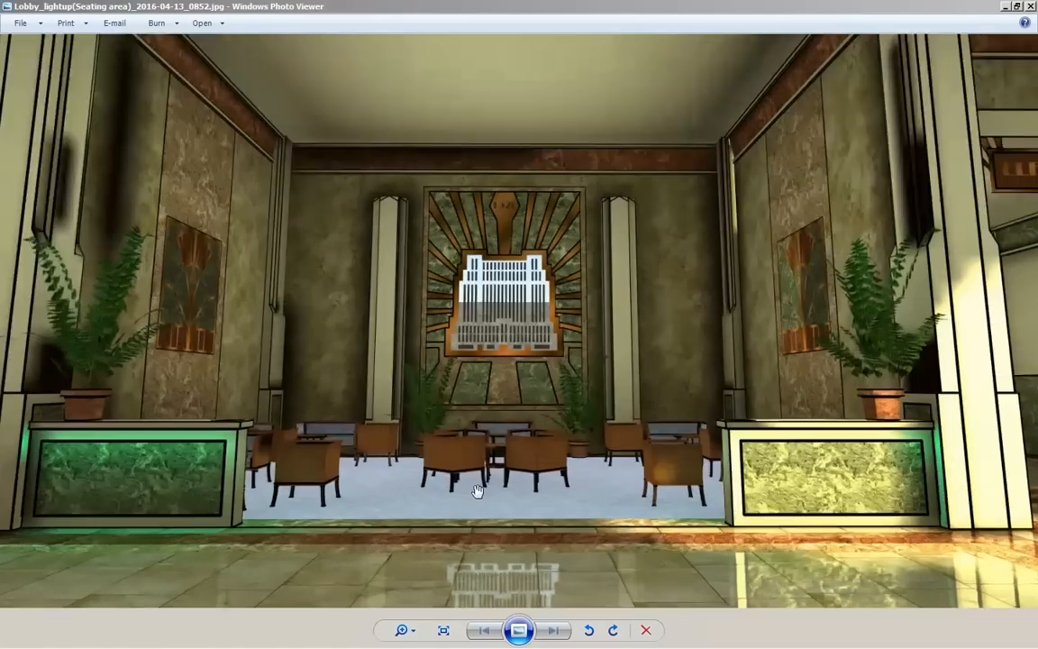
scroll(549, 487, "down", 5)
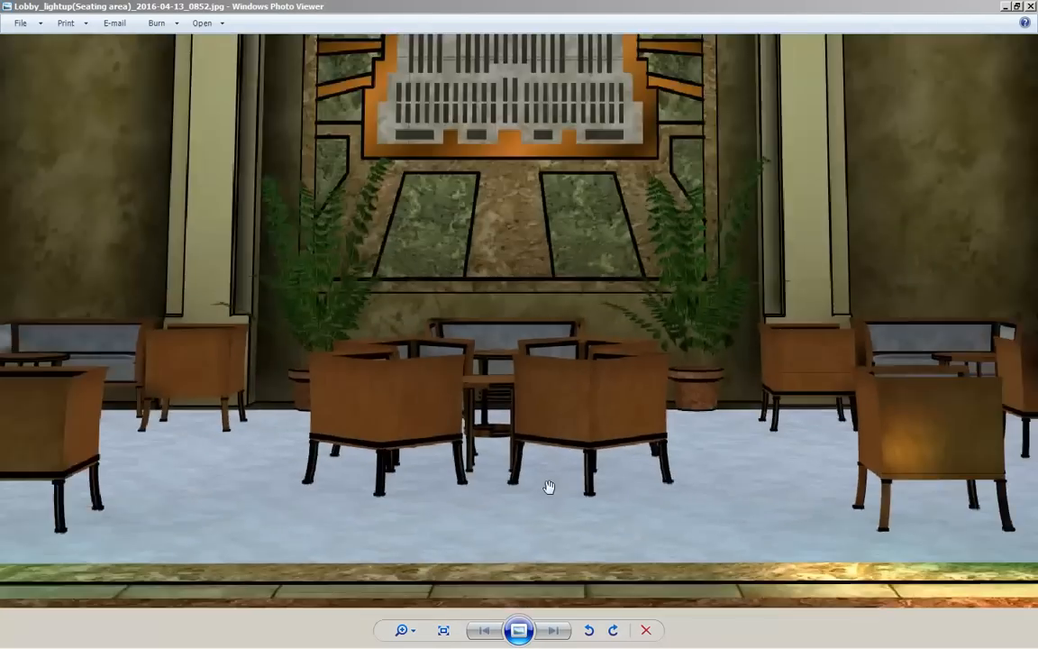
scroll(596, 397, "up", 4)
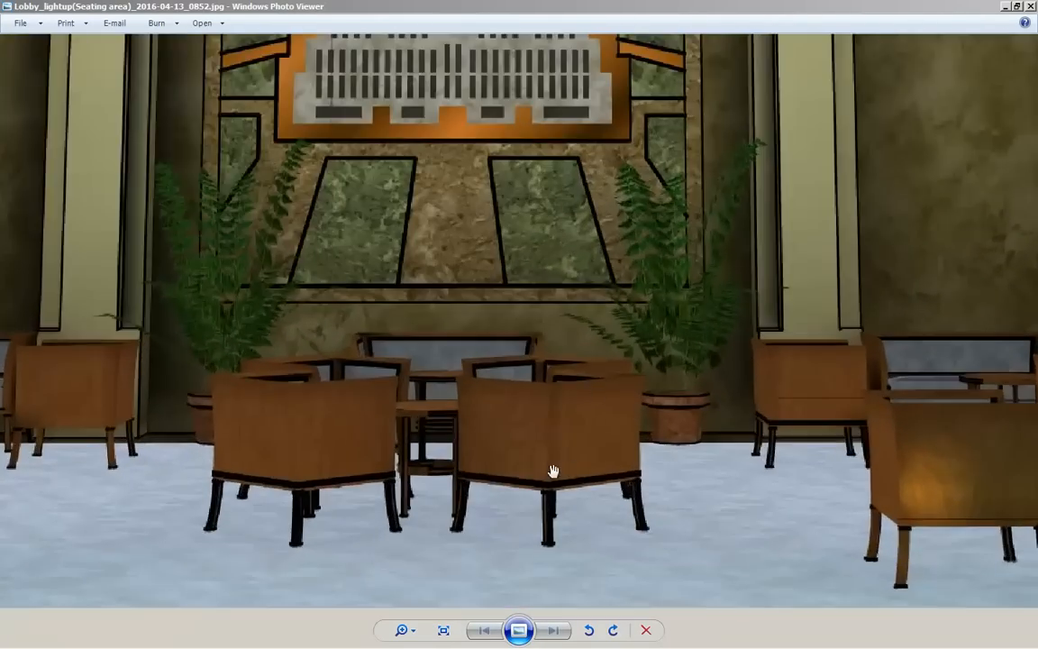
scroll(556, 481, "up", 3)
scroll(516, 358, "down", 2)
scroll(516, 359, "down", 3)
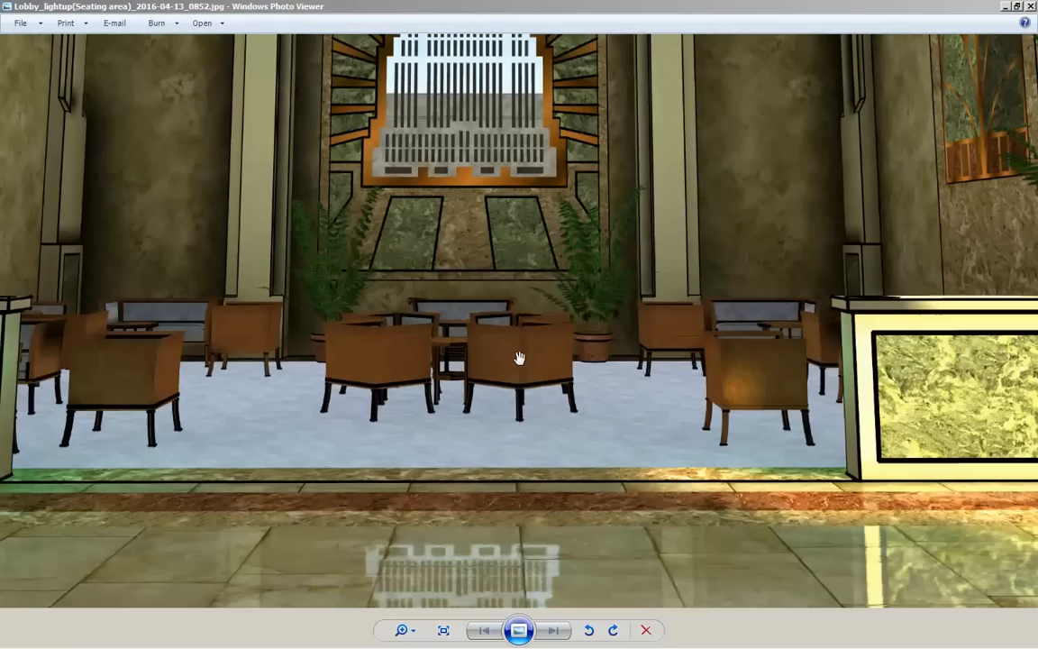
scroll(639, 300, "up", 2)
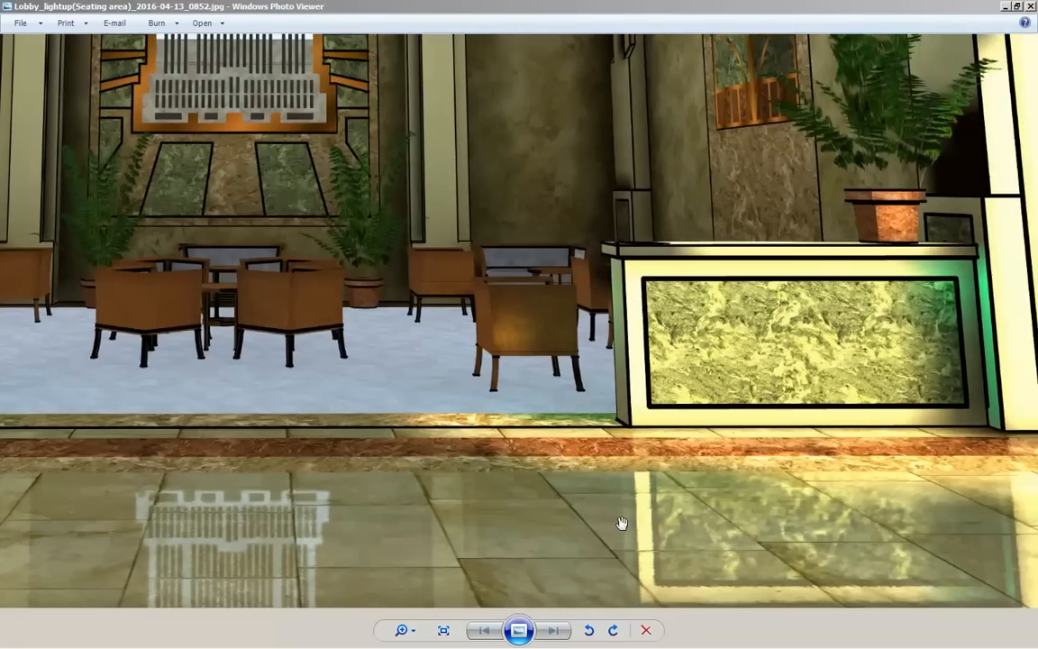
scroll(560, 471, "up", 2)
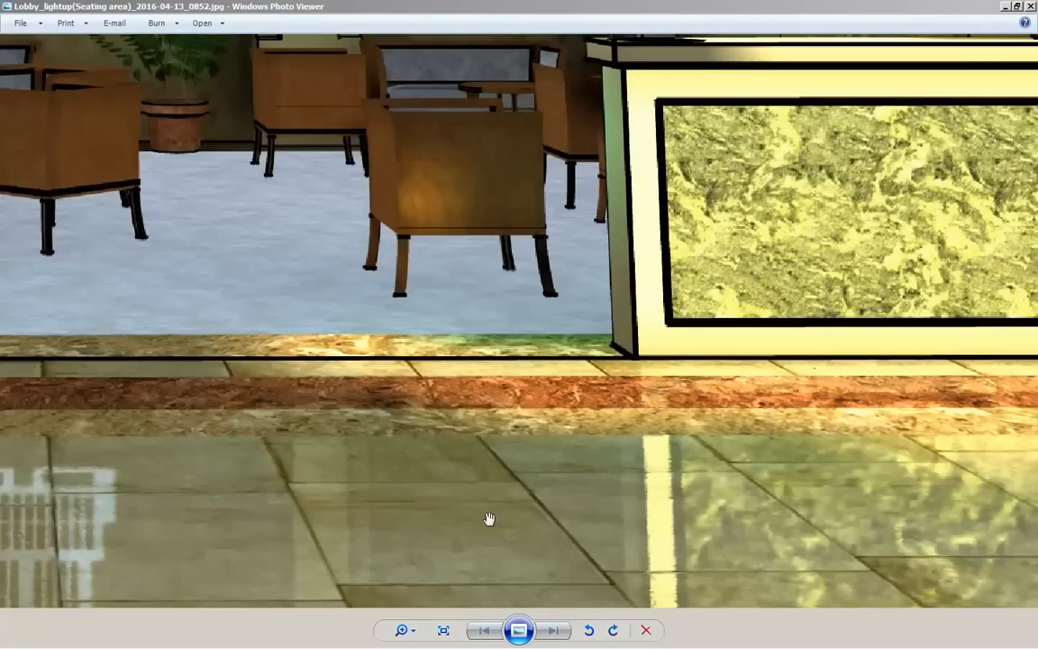
scroll(583, 491, "up", 2)
scroll(609, 461, "down", 3)
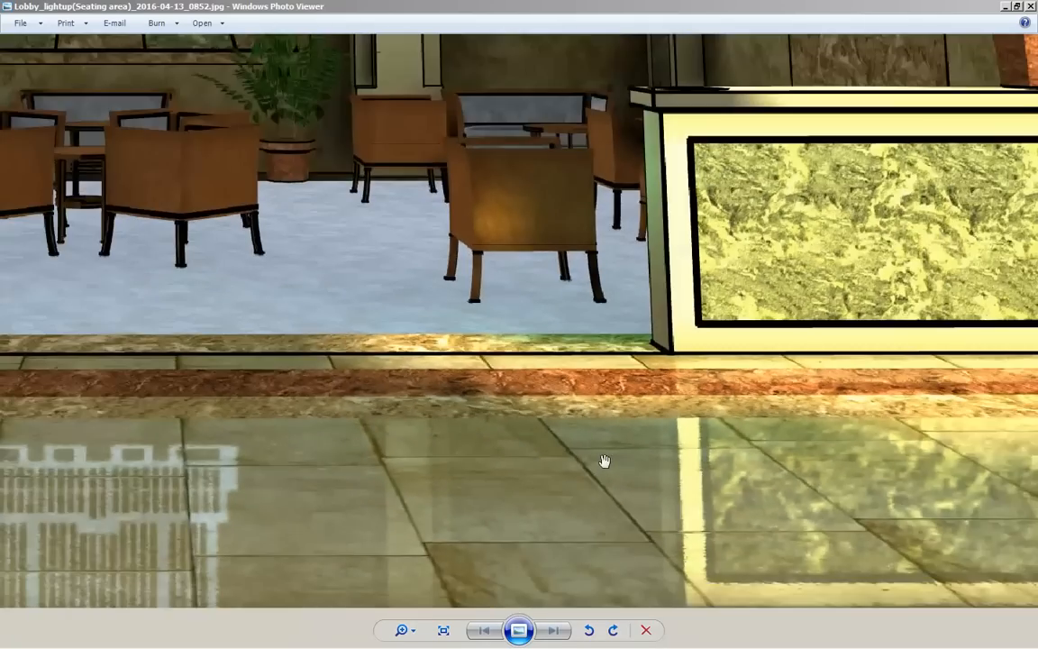
scroll(605, 463, "down", 2)
scroll(609, 461, "down", 1)
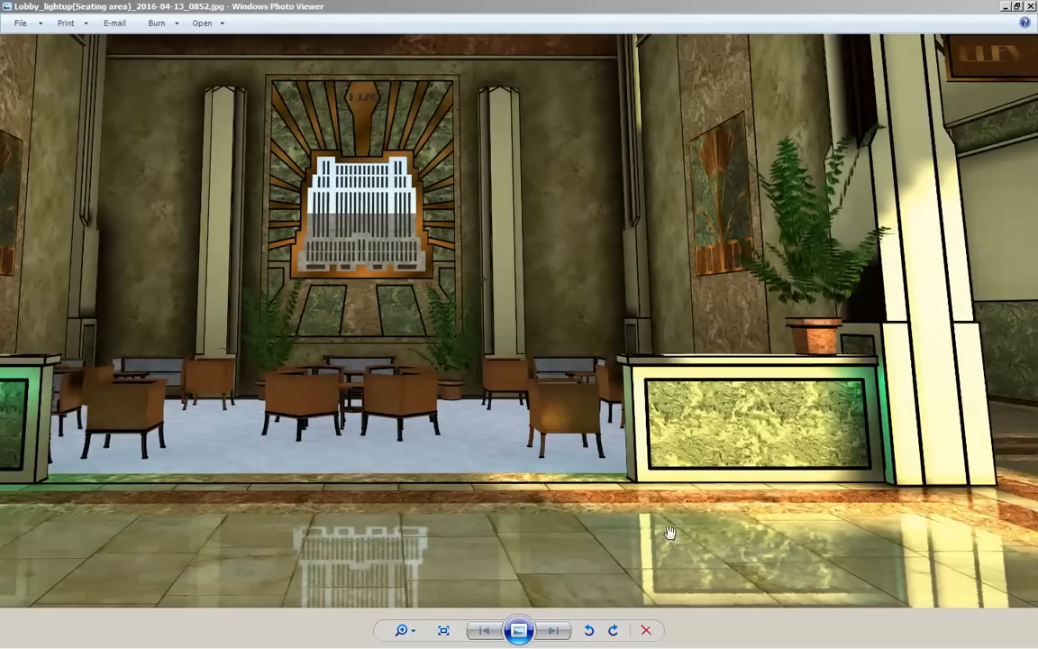
scroll(594, 508, "up", 2)
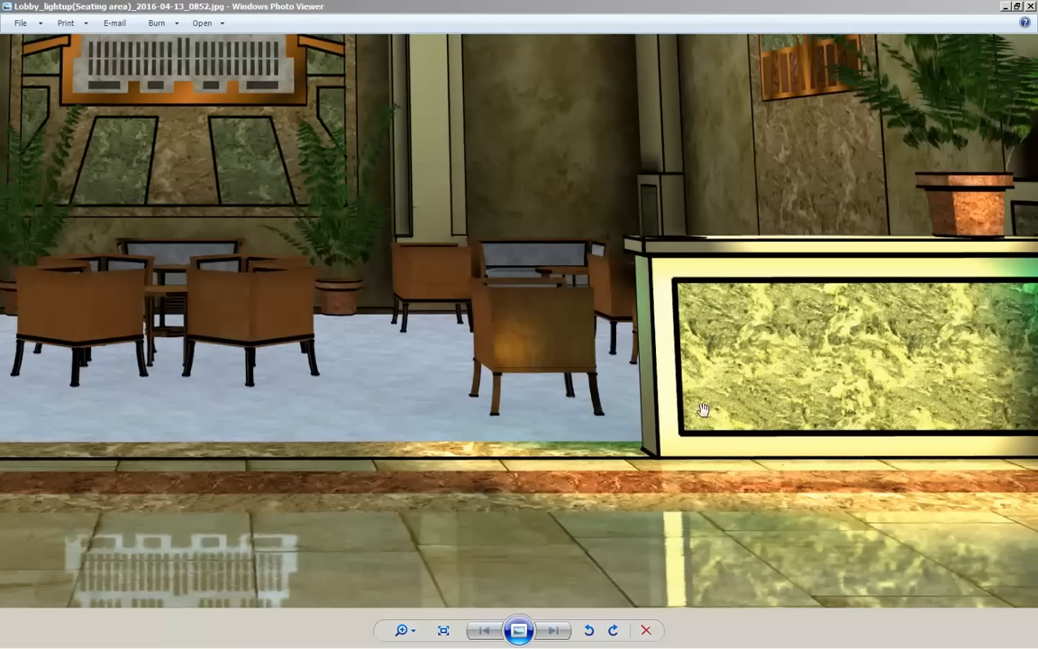
scroll(682, 429, "down", 1)
scroll(682, 428, "down", 2)
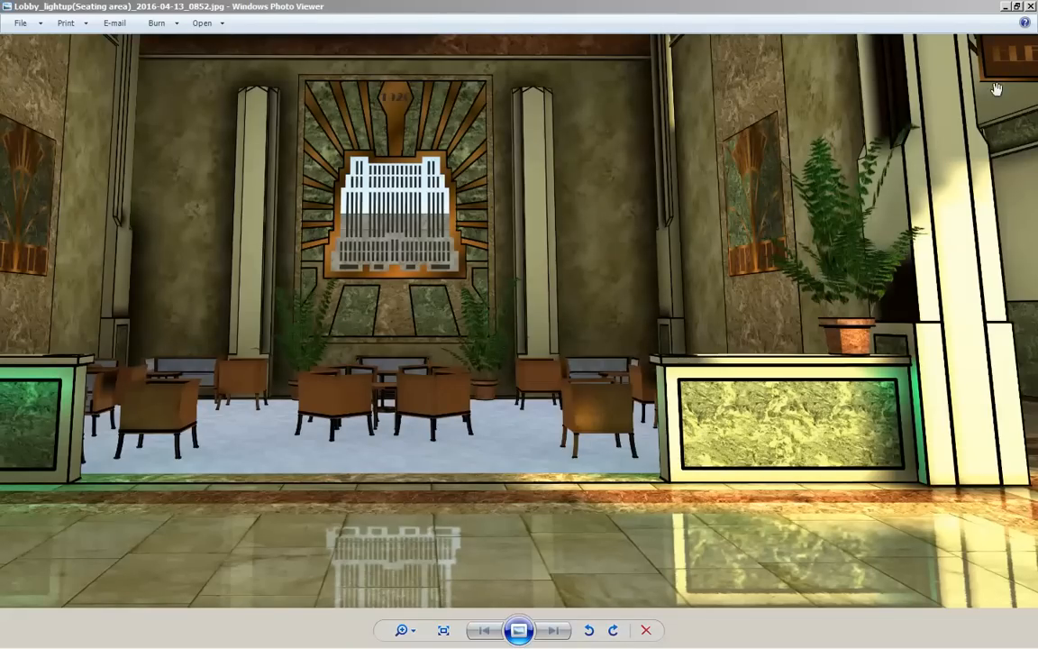
left_click(1032, 7)
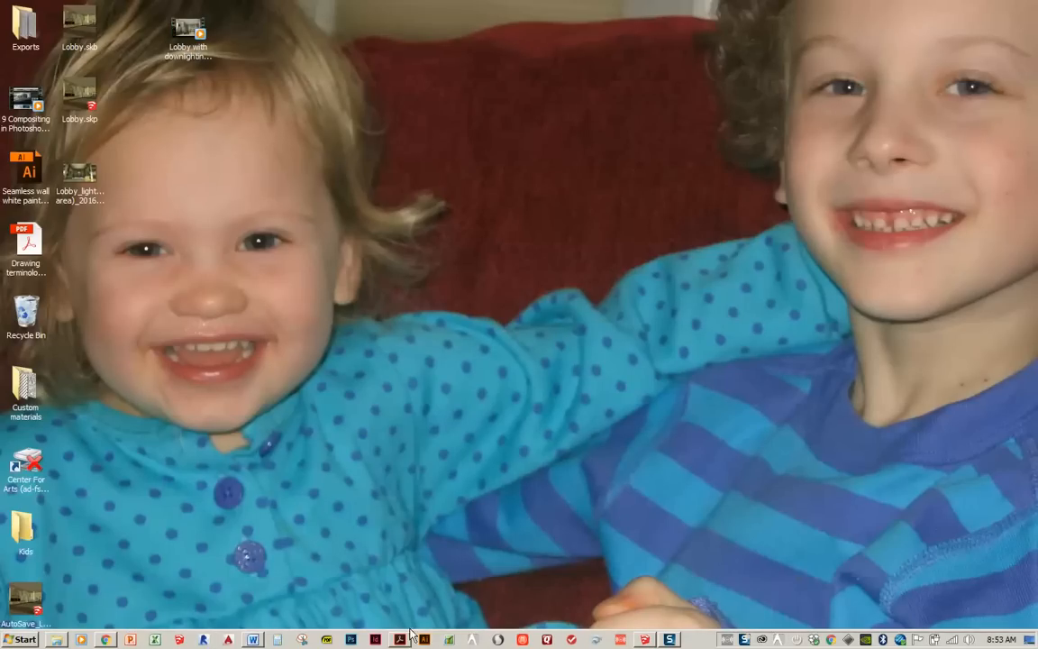
- Return to SketchUp, set LightUp's movie capture size to 1280x720 (HD), view the movie save options and close the capture settings
left_click(644, 639)
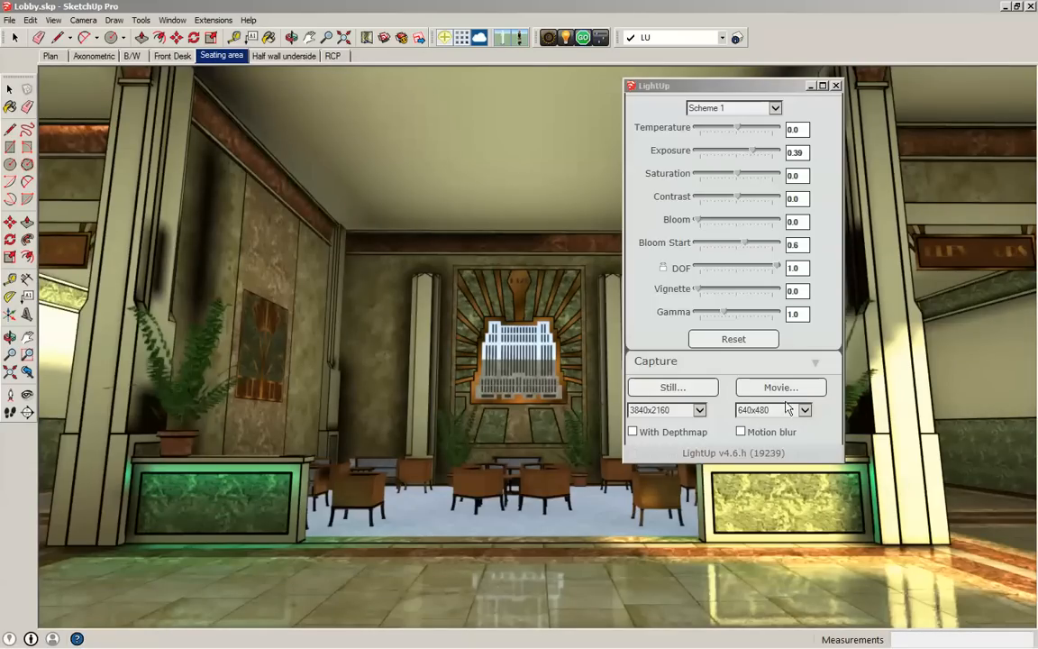
left_click(804, 410)
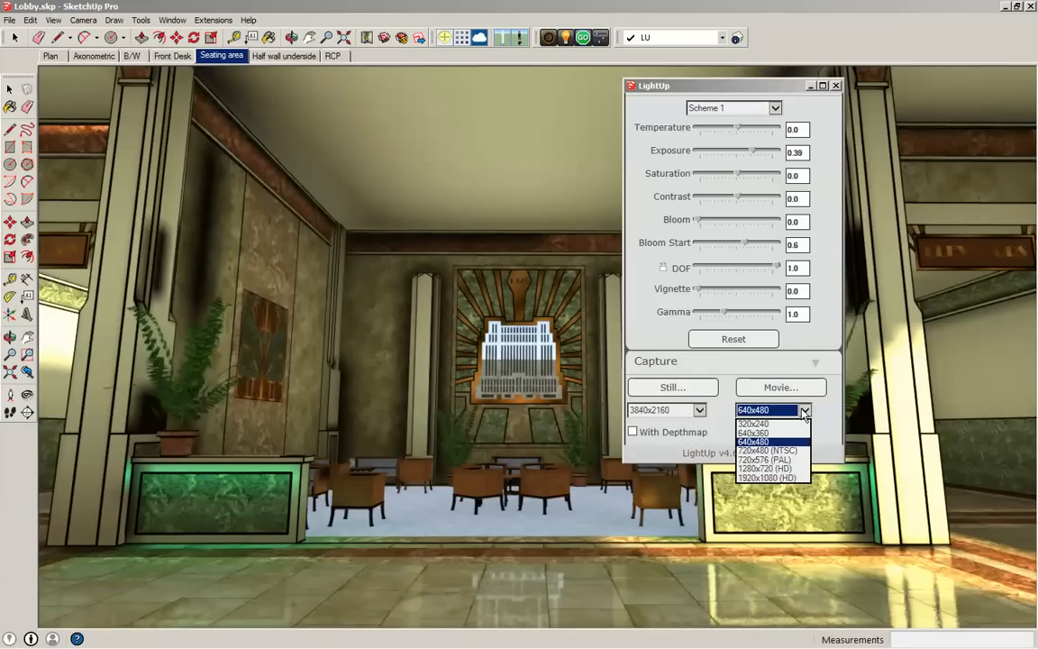
left_click(759, 469)
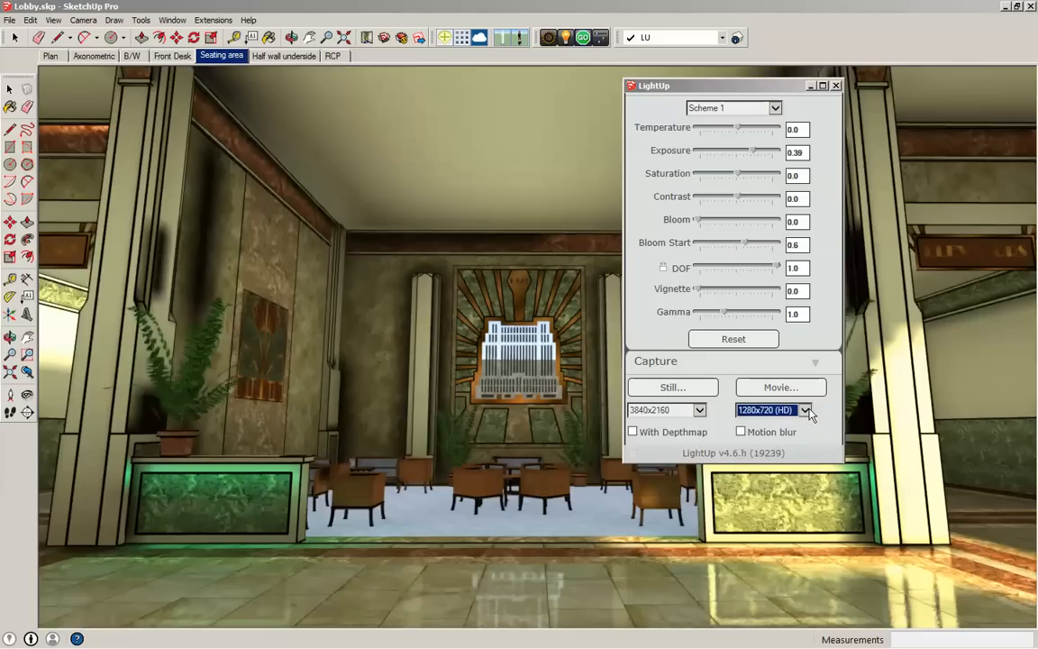
scroll(783, 342, "down", 5)
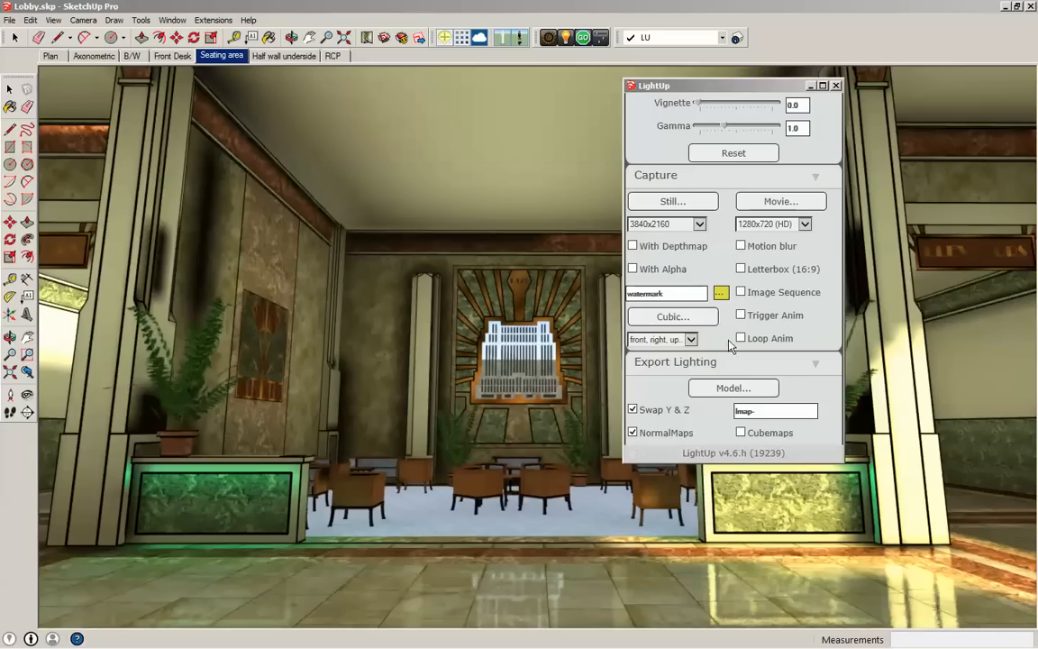
left_click(780, 201)
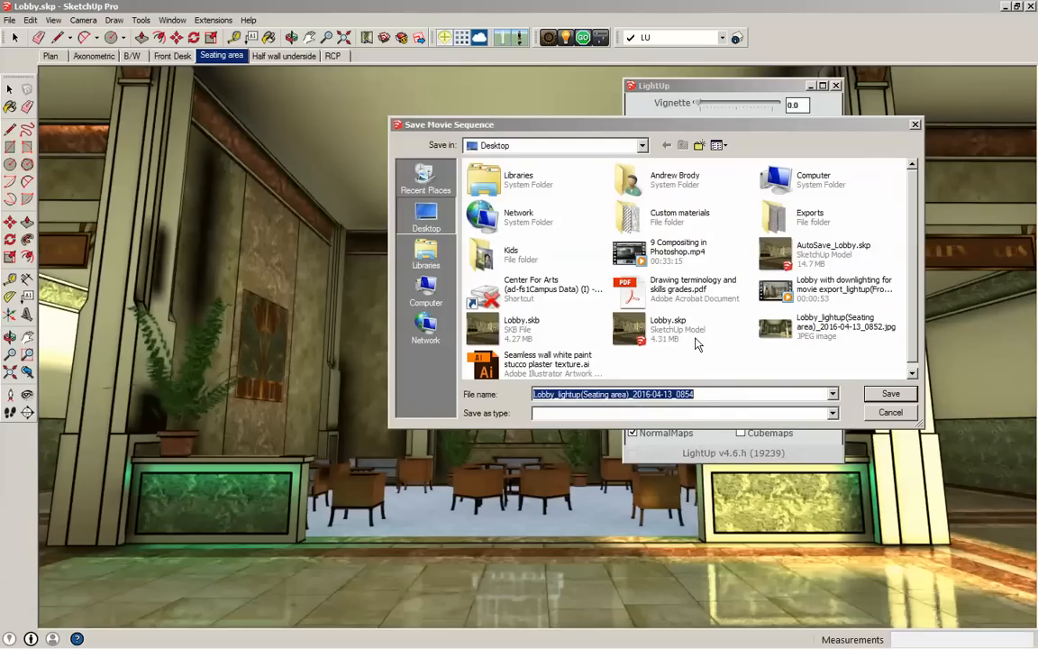
left_click(890, 393)
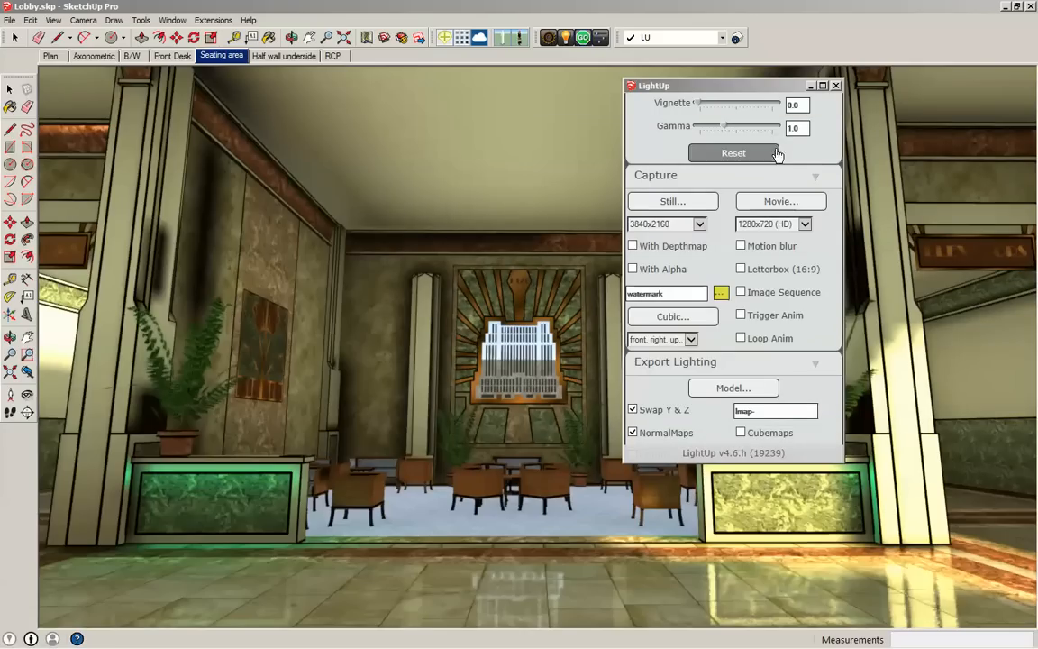
left_click(836, 84)
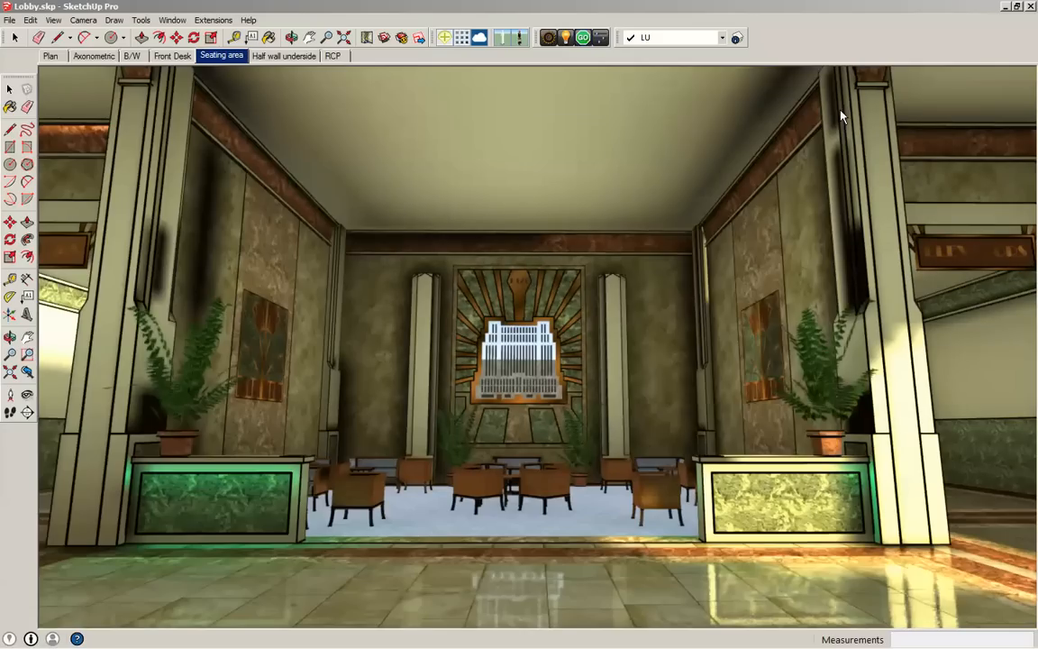
- Play the lobby downlighting movie from the desktop in a maximized Windows Media Player, and close the player
left_click(1006, 6)
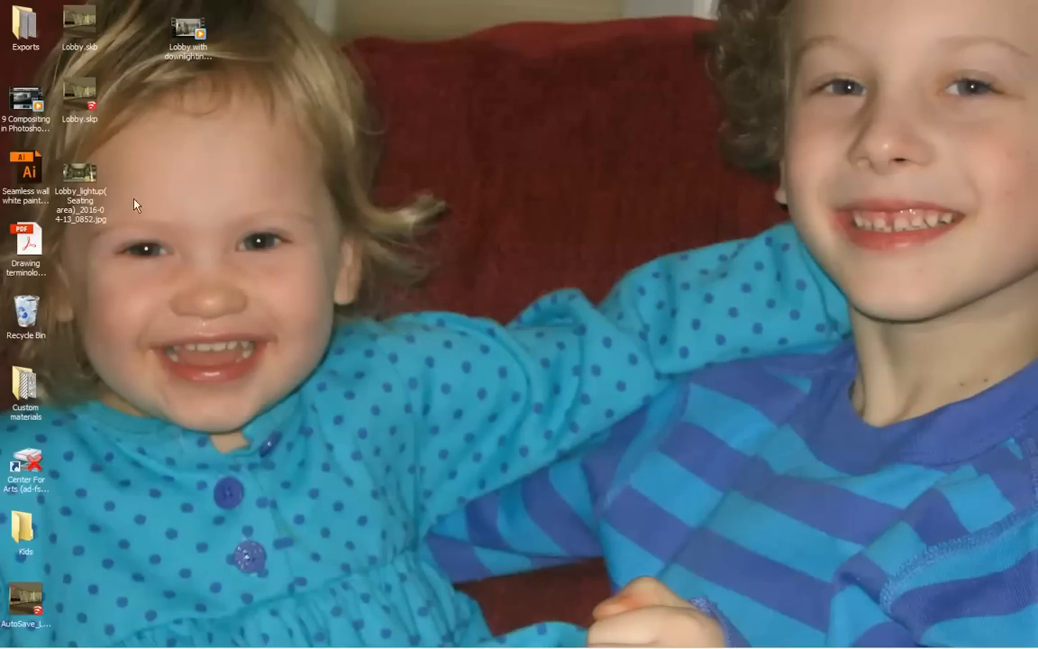
left_click(182, 33)
double_click(184, 33)
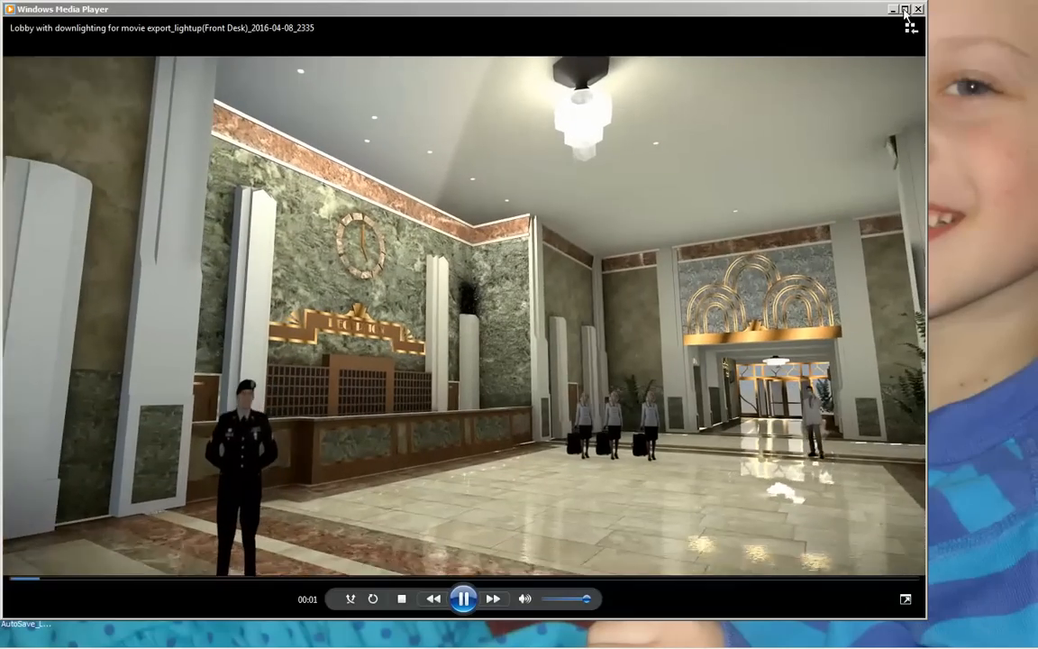
double_click(845, 6)
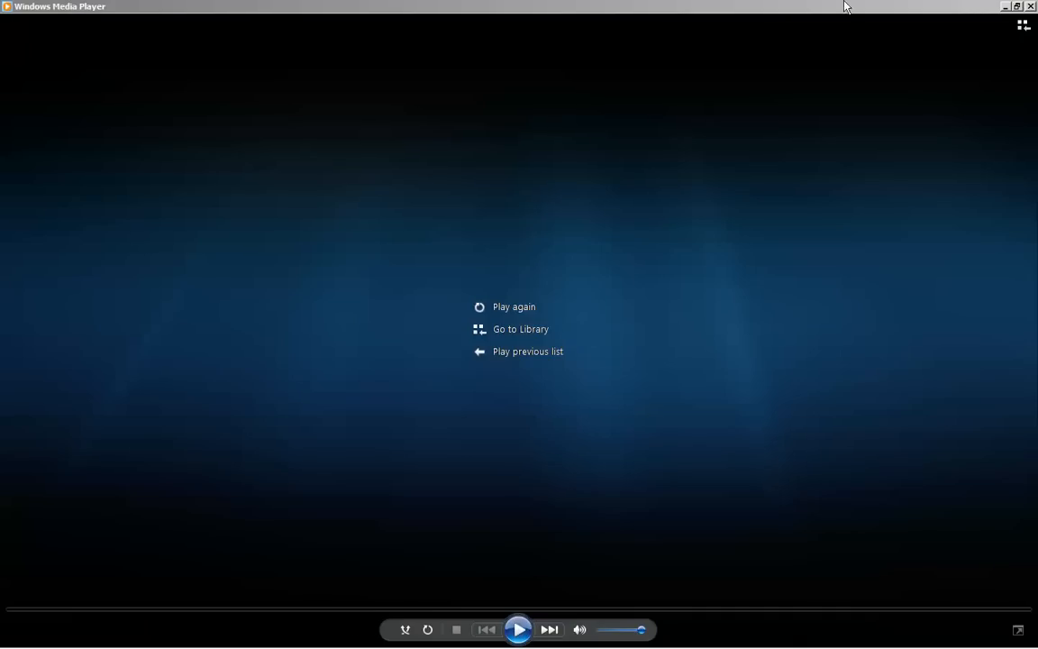
left_click(1032, 7)
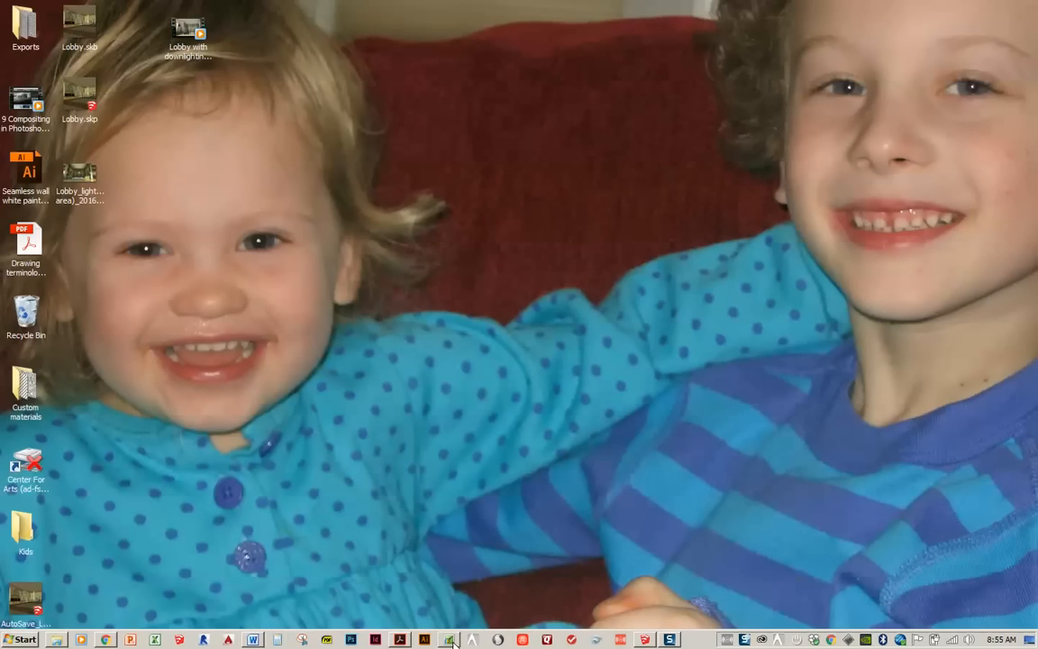
- Return to SketchUp, show the Front Desk scene in LightUp and turn off its outline strokes
left_click(645, 638)
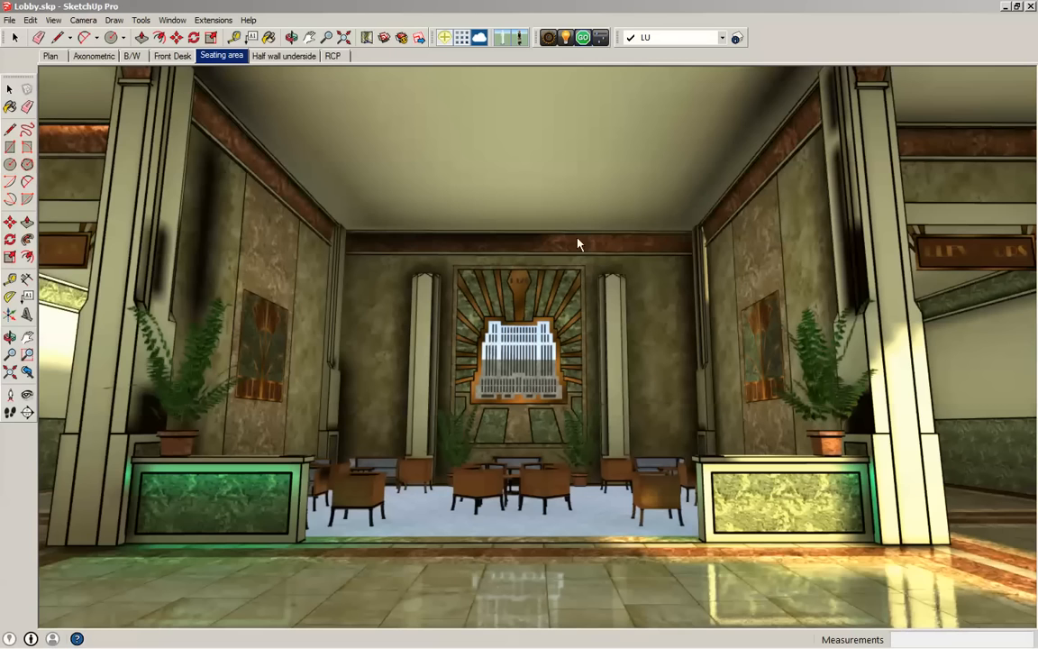
left_click(174, 58)
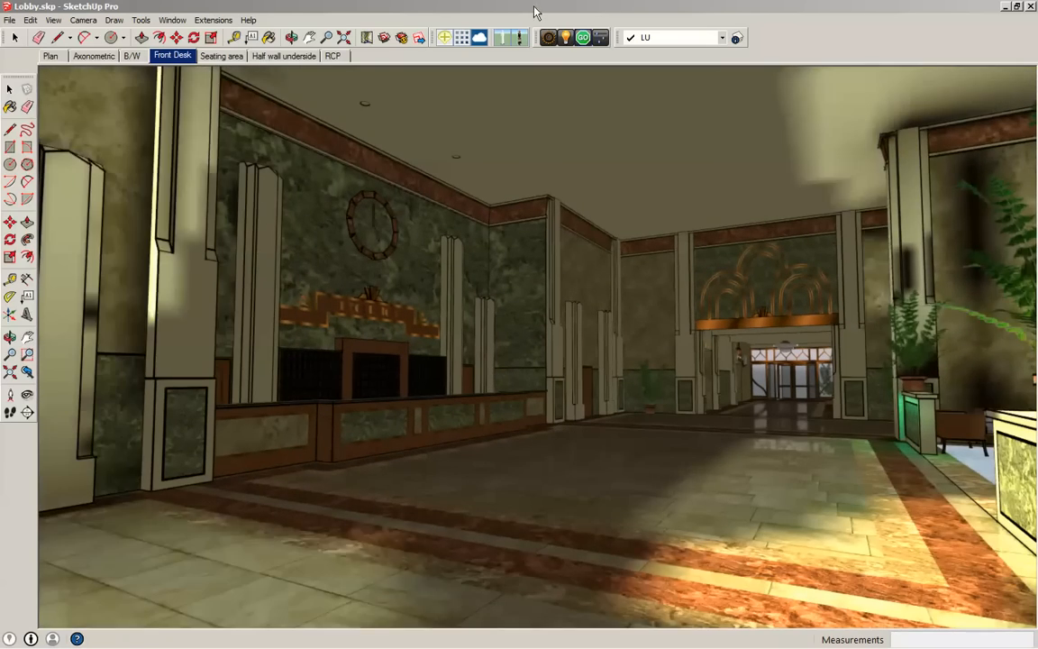
left_click(548, 37)
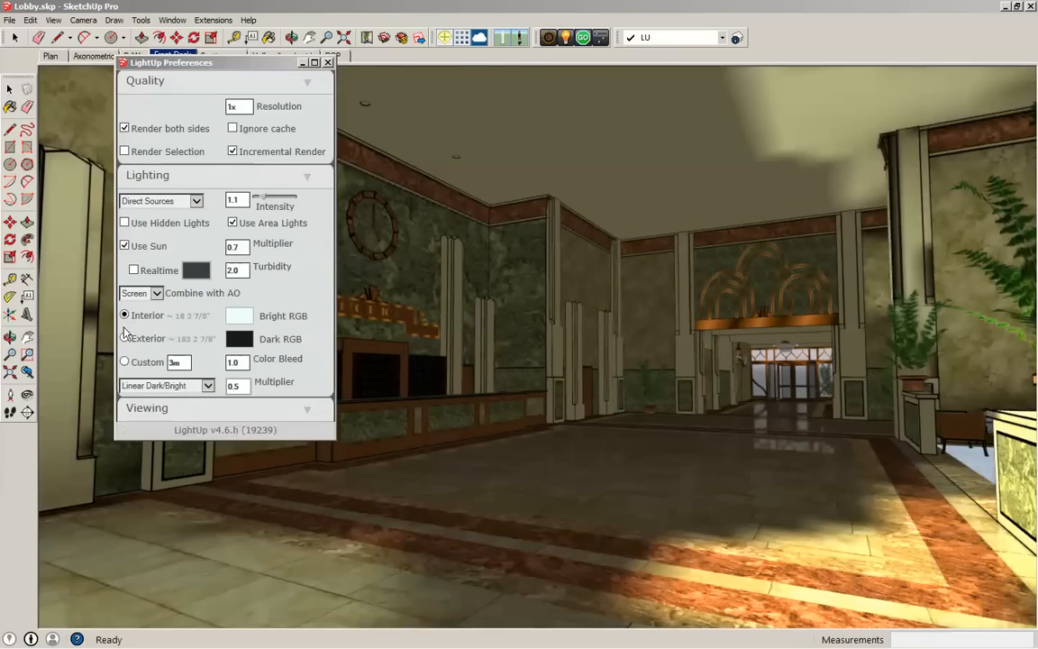
scroll(186, 282, "down", 3)
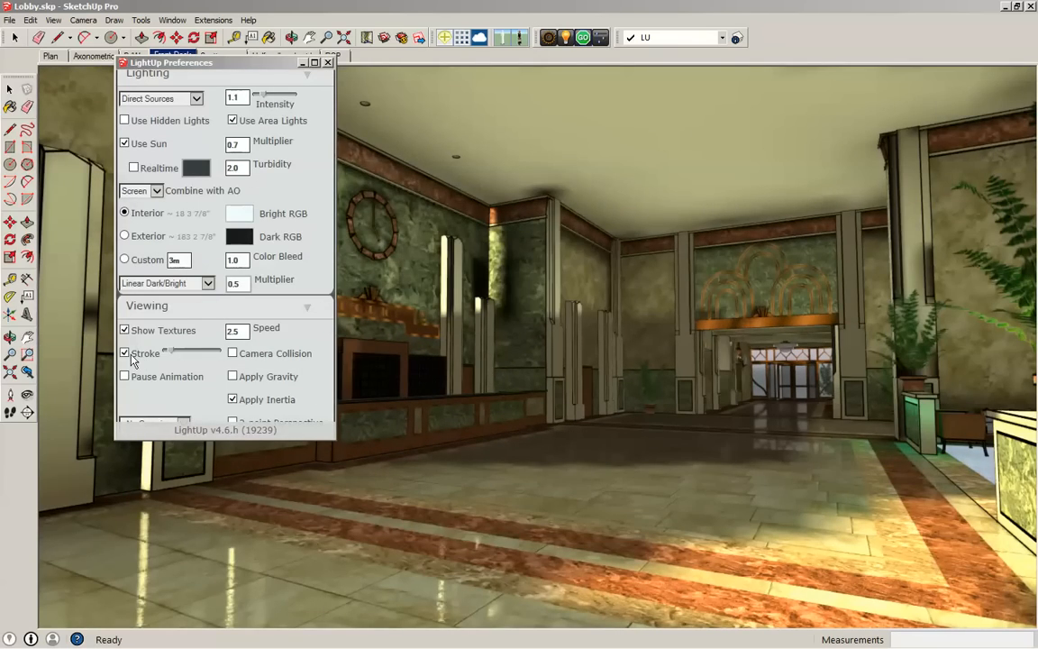
left_click(328, 62)
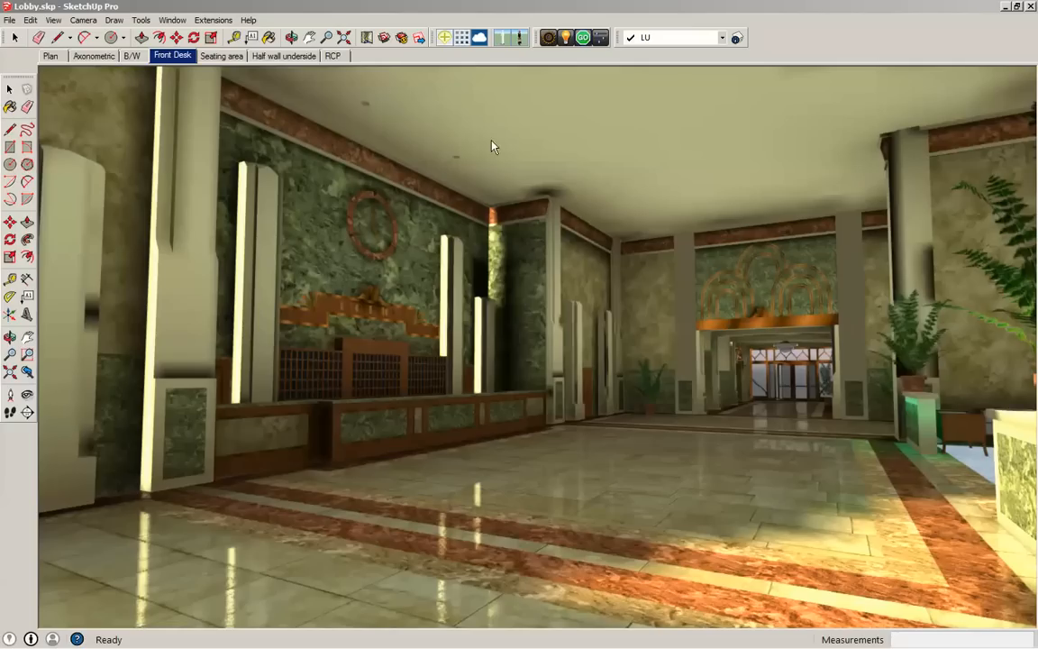
- Review the scene transition time and scene delay in the model's animation settings, and close them
left_click(82, 20)
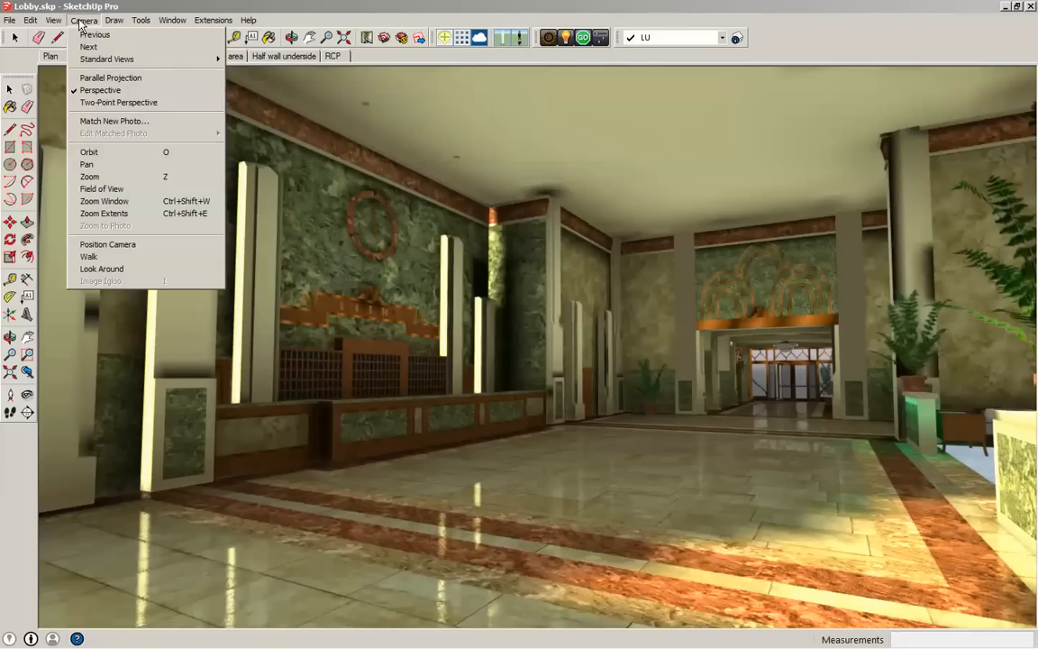
mouse_move(55, 20)
mouse_move(77, 206)
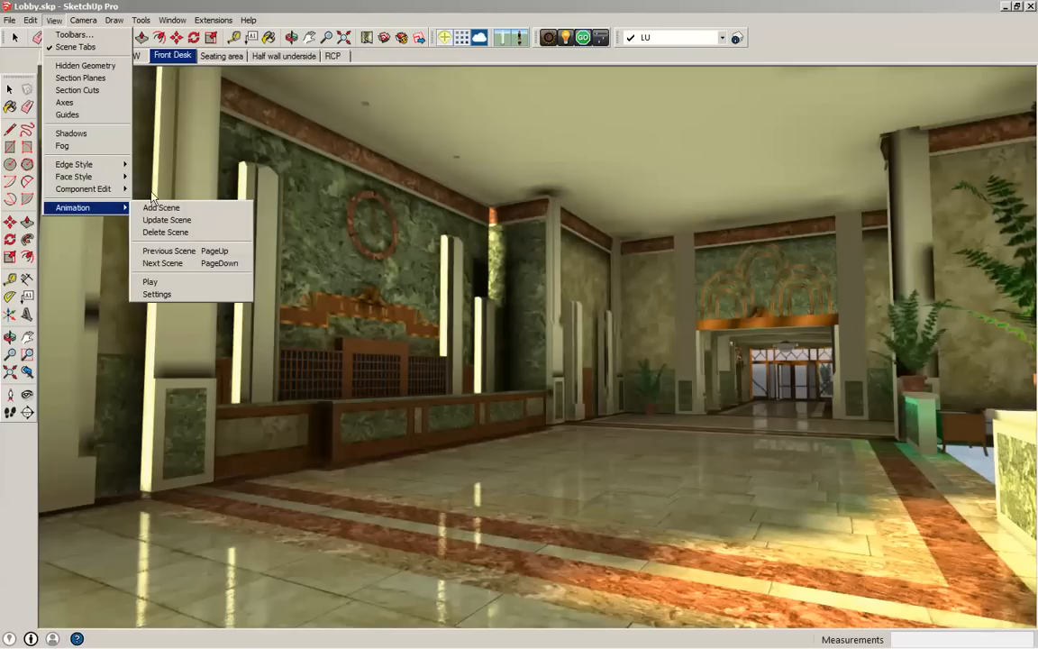
left_click(156, 294)
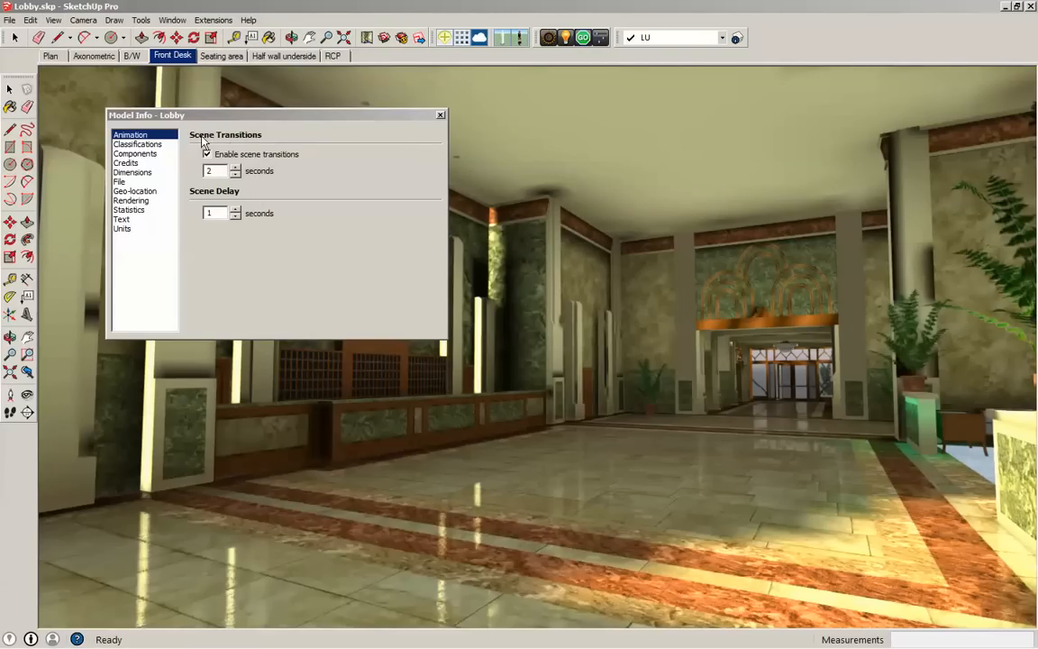
left_click(207, 170)
left_click(235, 217)
left_click(224, 215)
left_click(441, 116)
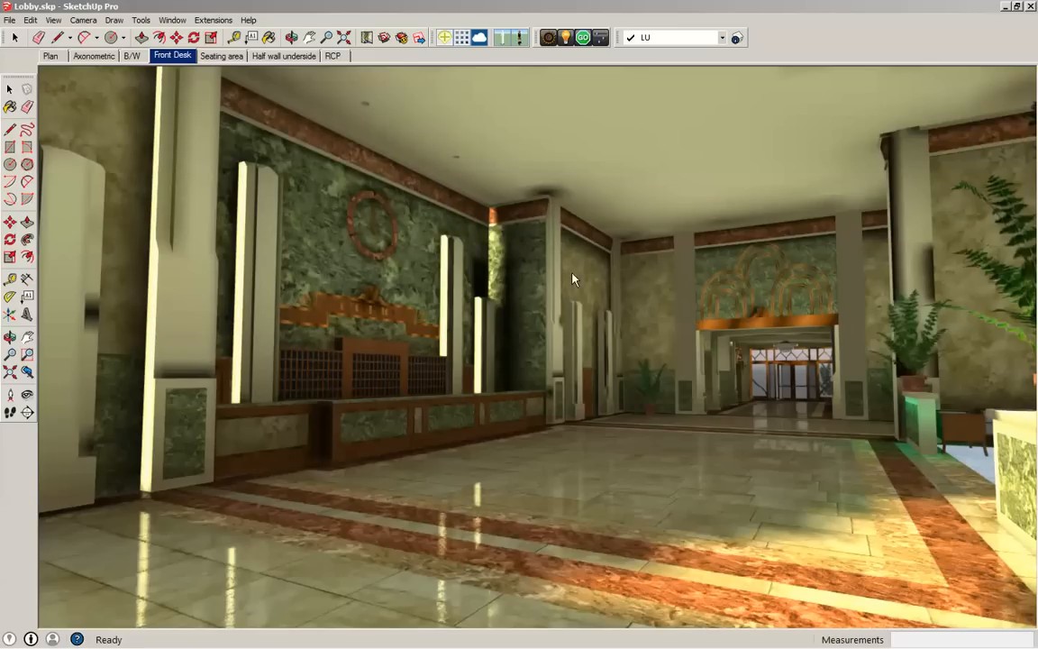